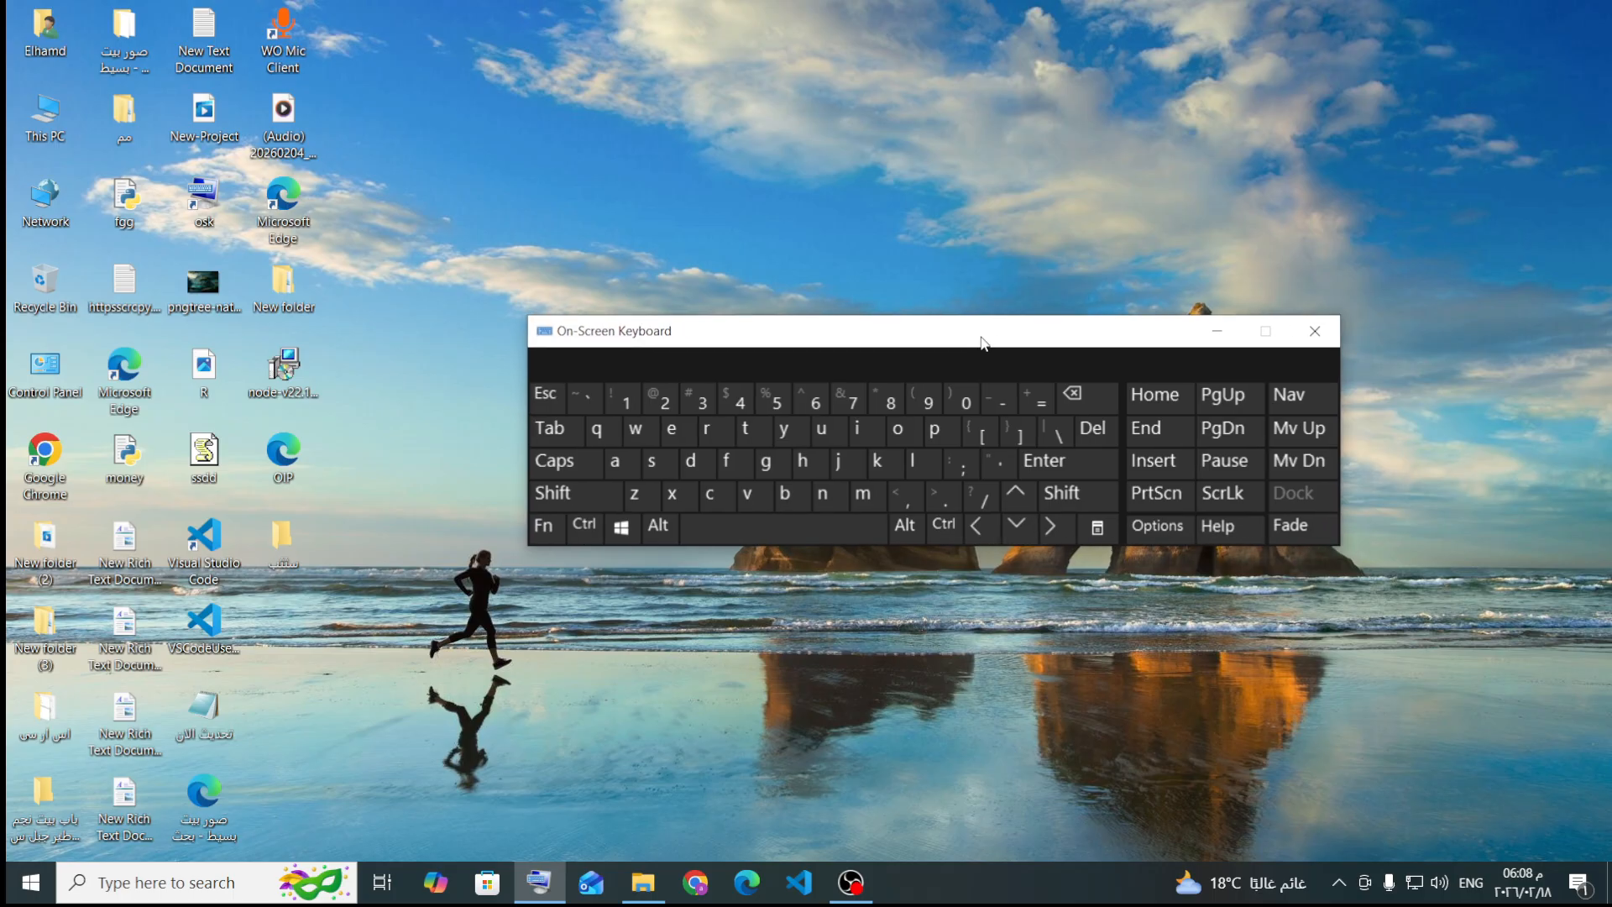
{"action": "left_click_drag", "start_coordinate": [854, 335], "coordinate": [798, 352]}
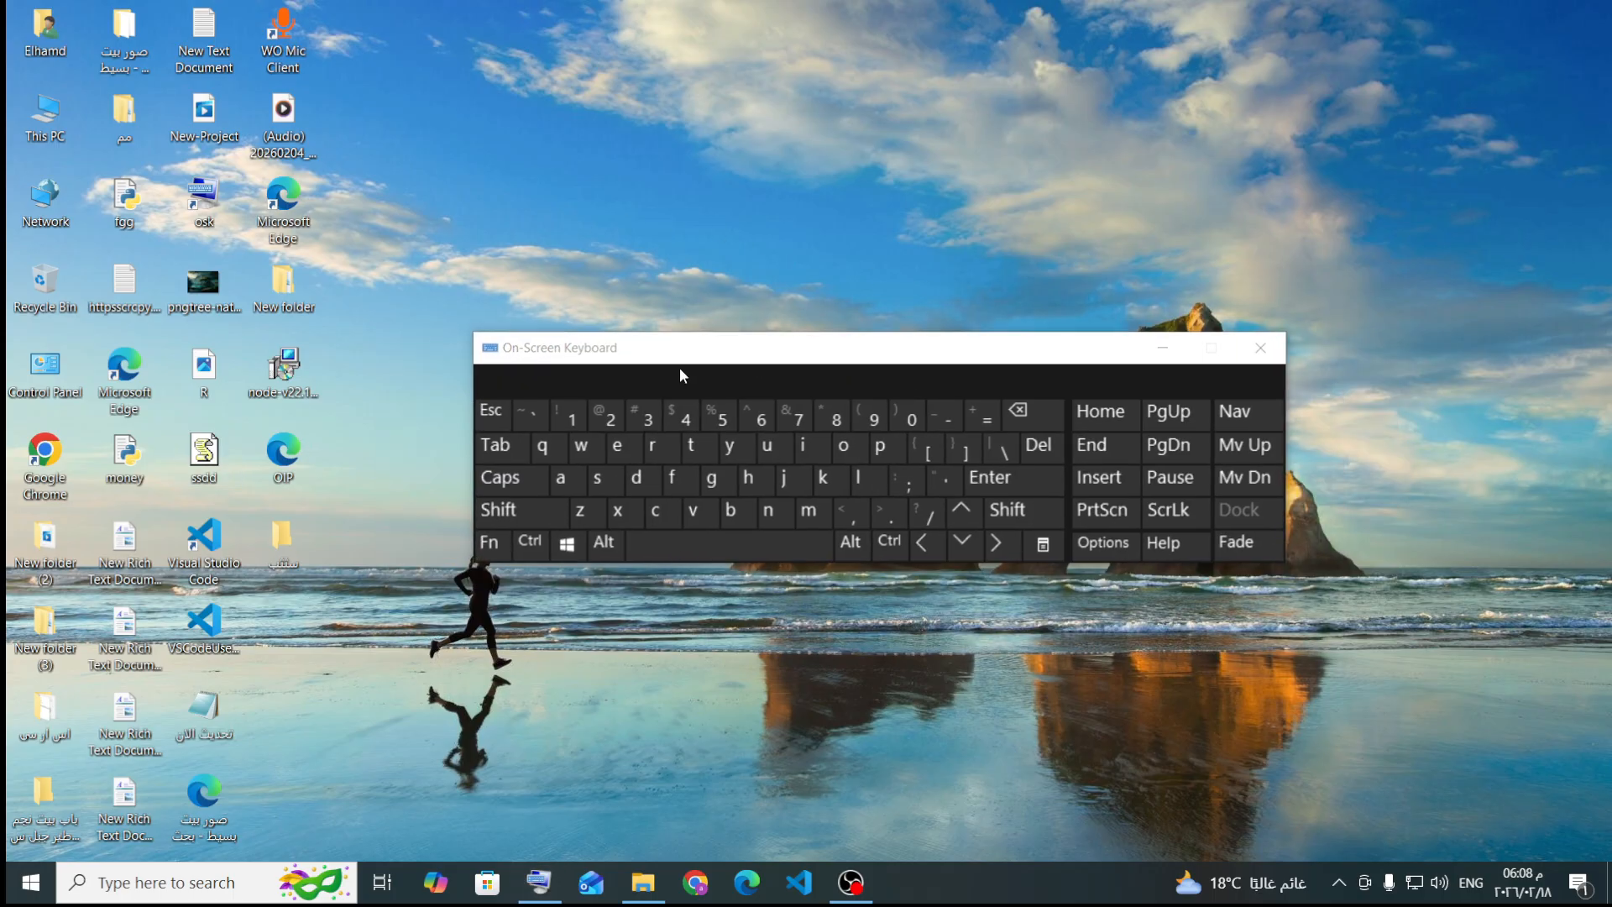
{"action": "left_click_drag", "start_coordinate": [759, 352], "coordinate": [766, 342]}
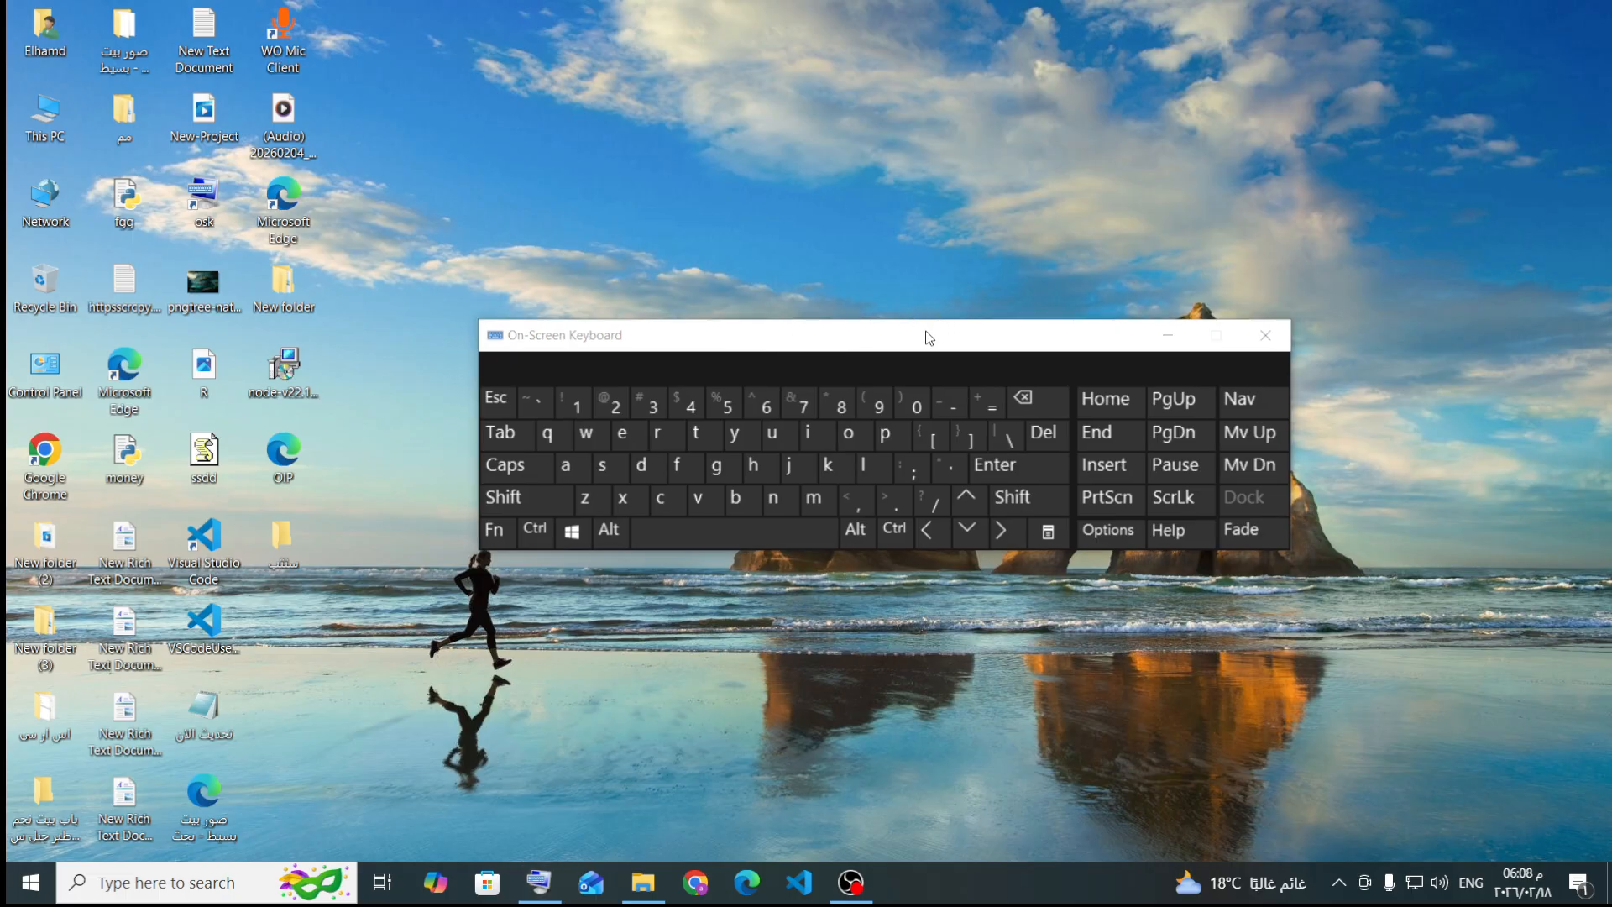
{"action": "left_click_drag", "start_coordinate": [936, 329], "coordinate": [958, 365]}
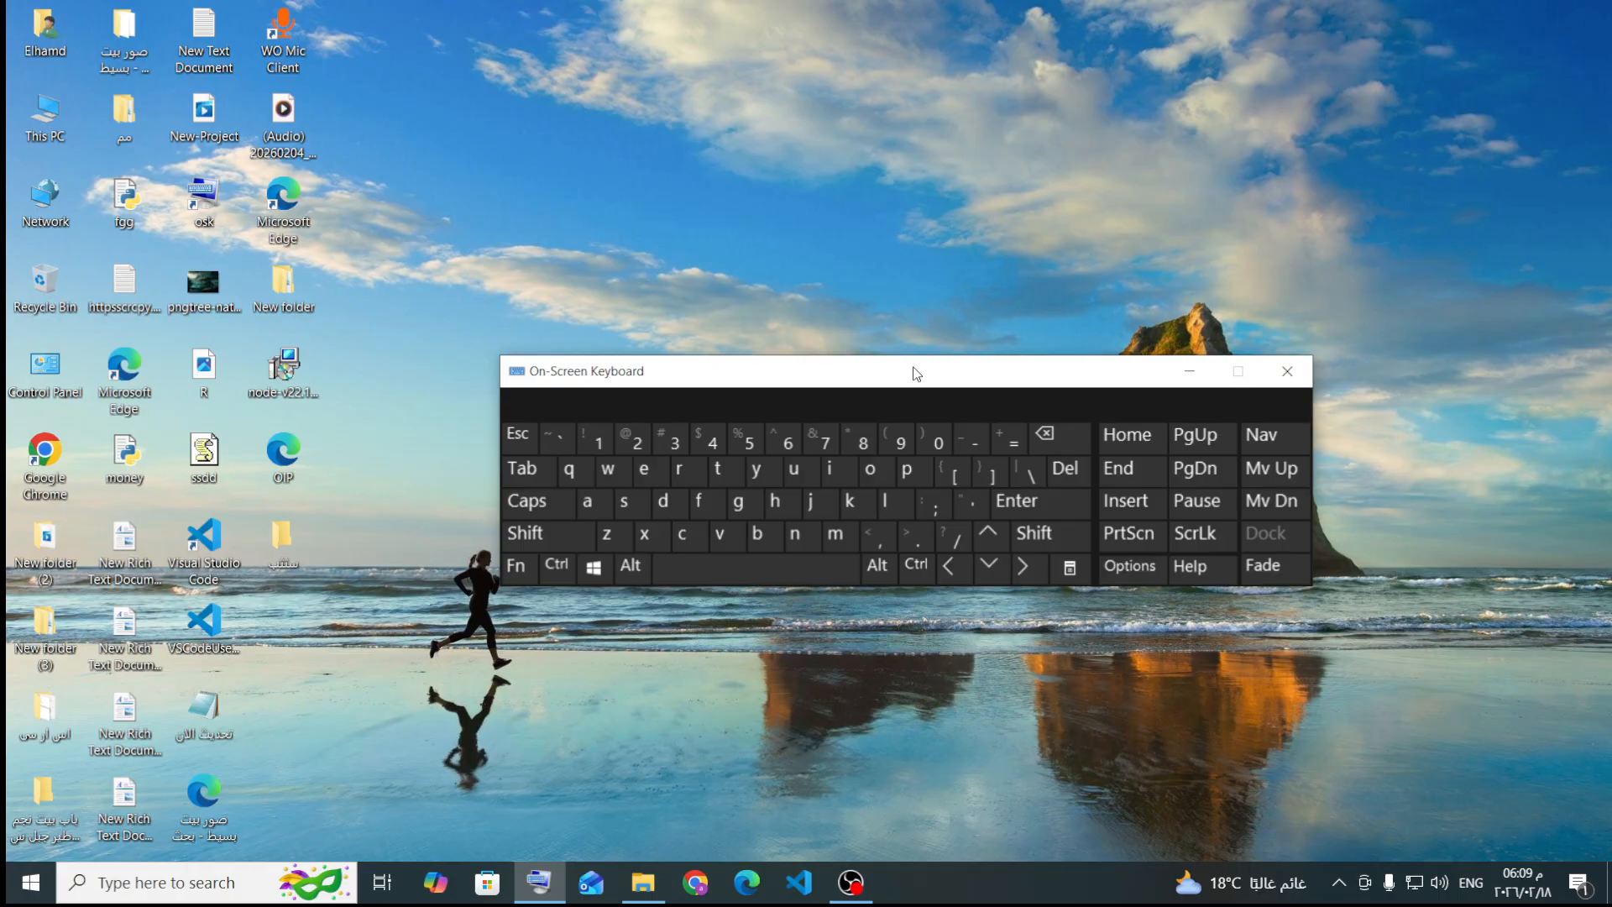
{"action": "left_click_drag", "start_coordinate": [915, 374], "coordinate": [839, 393]}
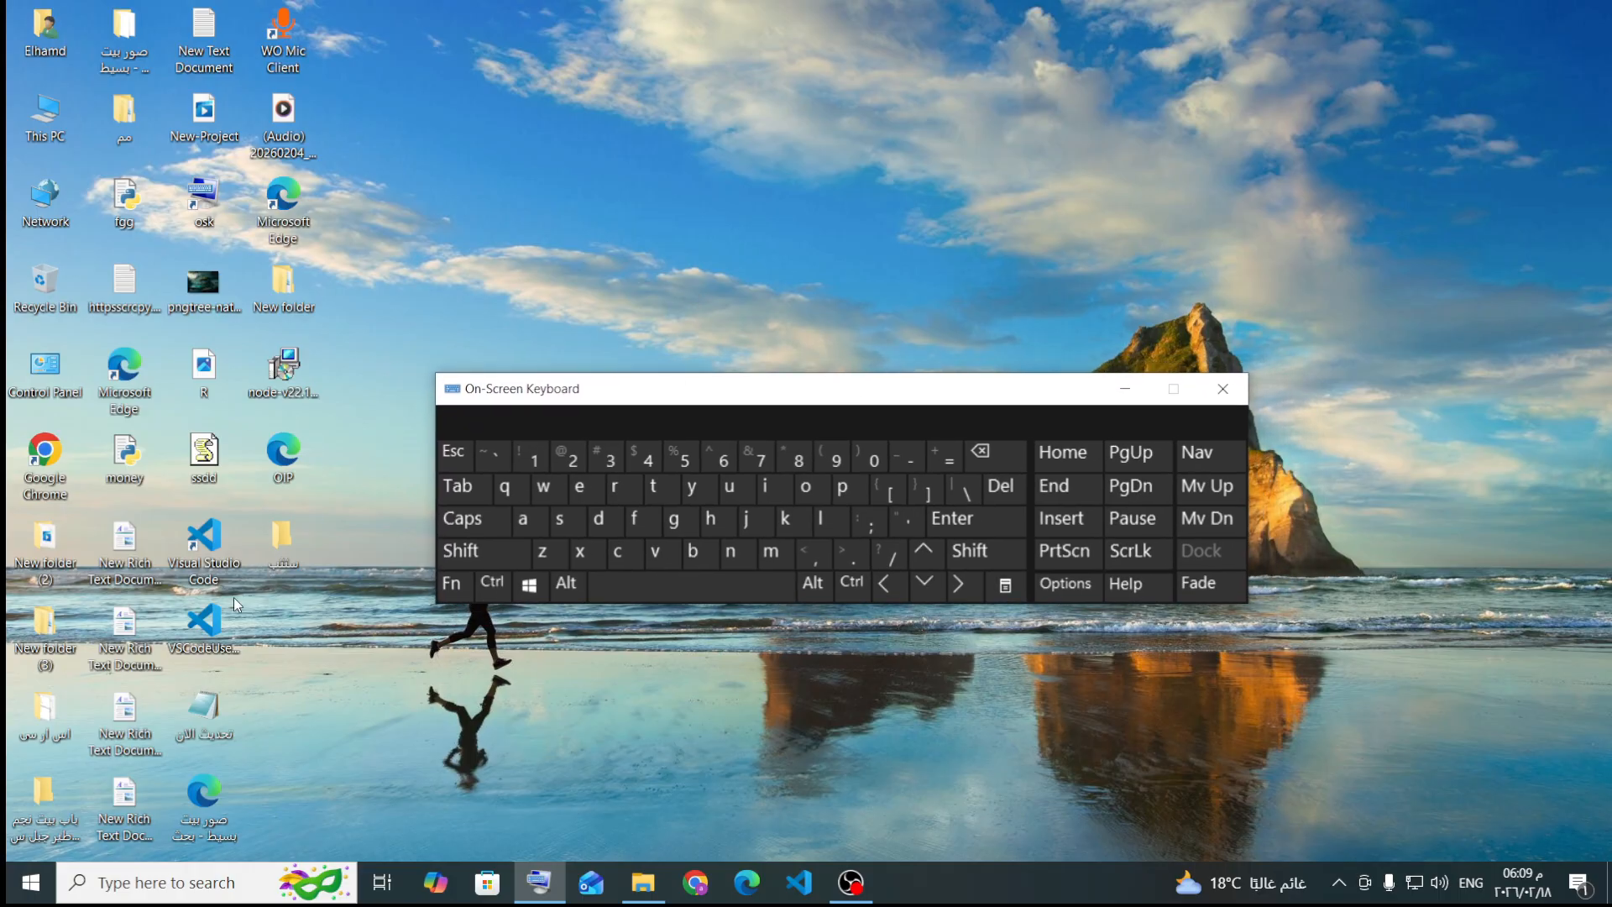
Step: Open the Startup apps page in Windows Settings and move the On-Screen Keyboard clear of the app list
{"action": "left_click", "coordinate": [31, 882]}
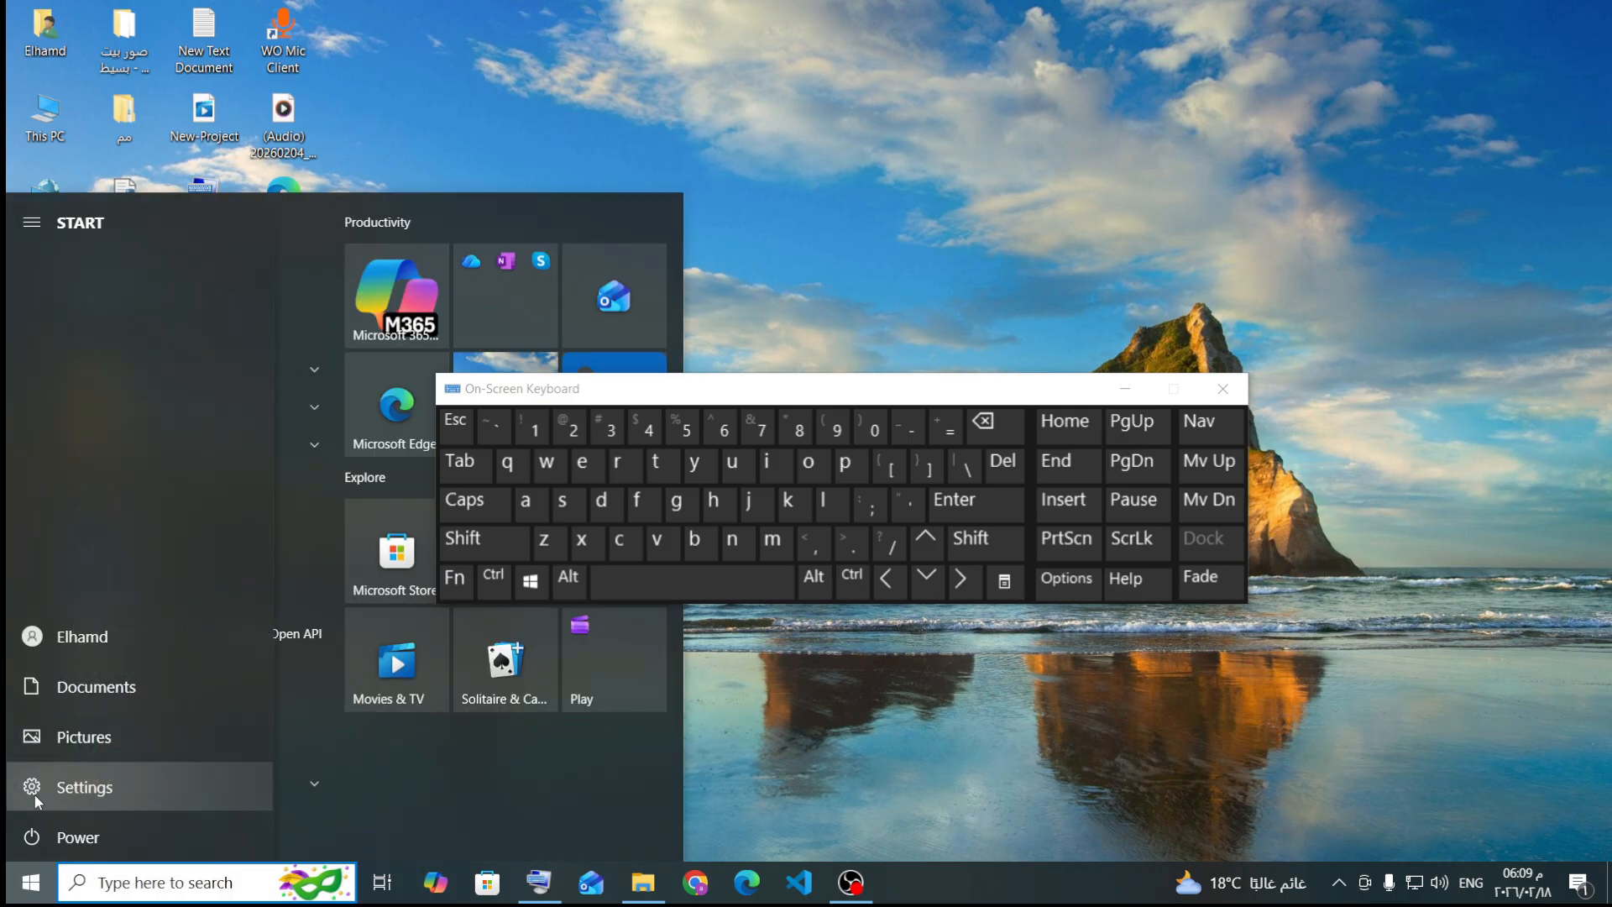
{"action": "left_click", "coordinate": [84, 786]}
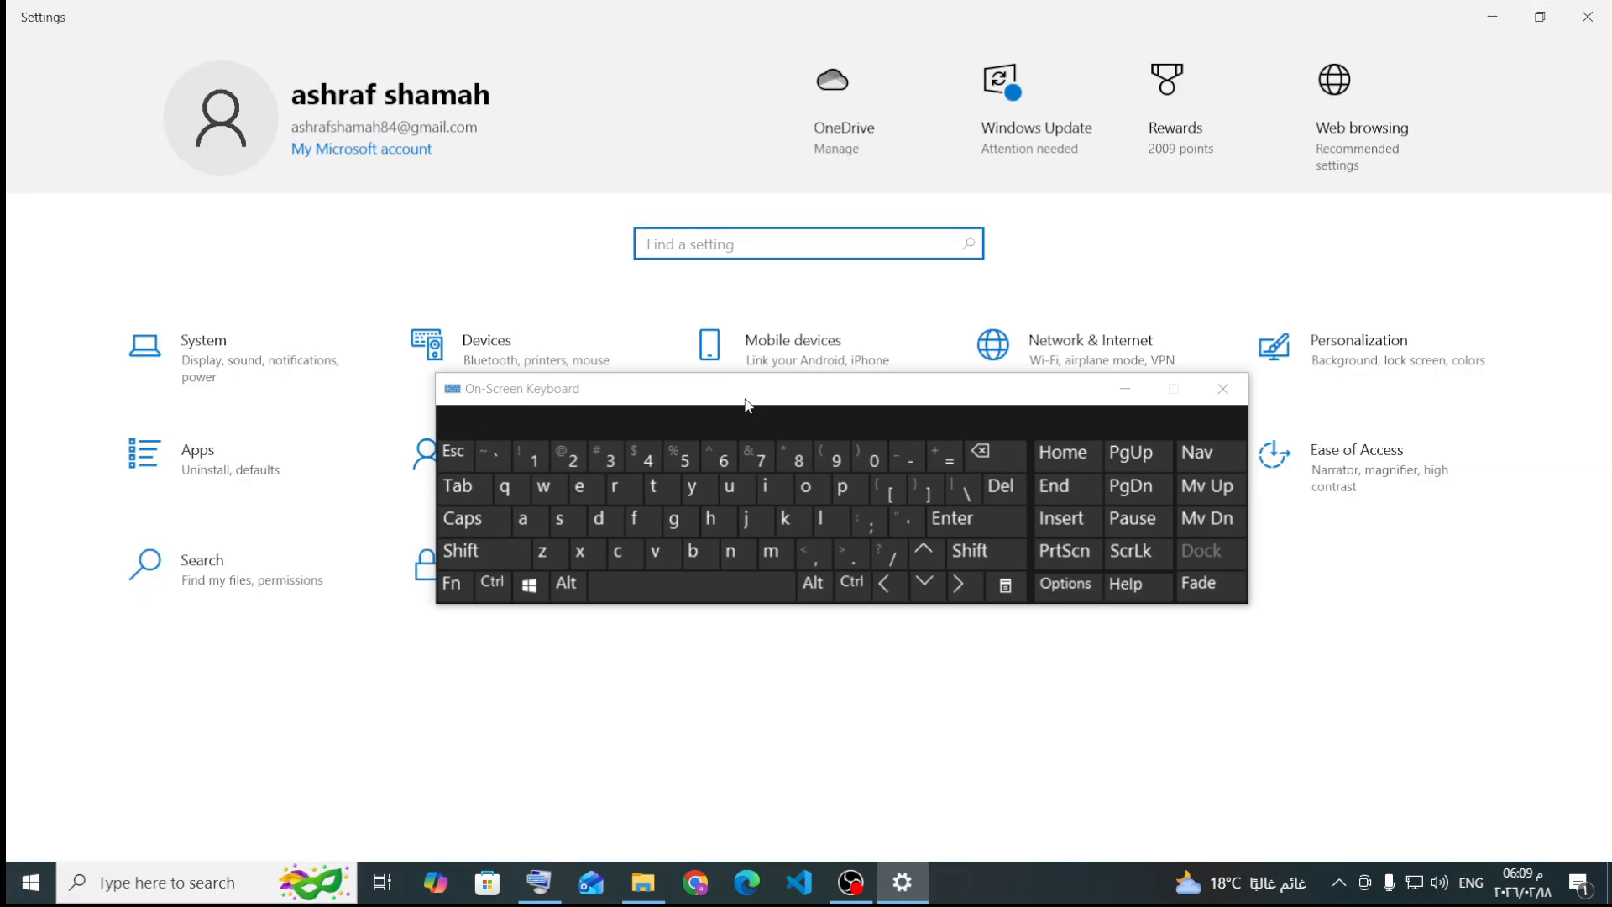
{"action": "left_click_drag", "start_coordinate": [740, 398], "coordinate": [1032, 605]}
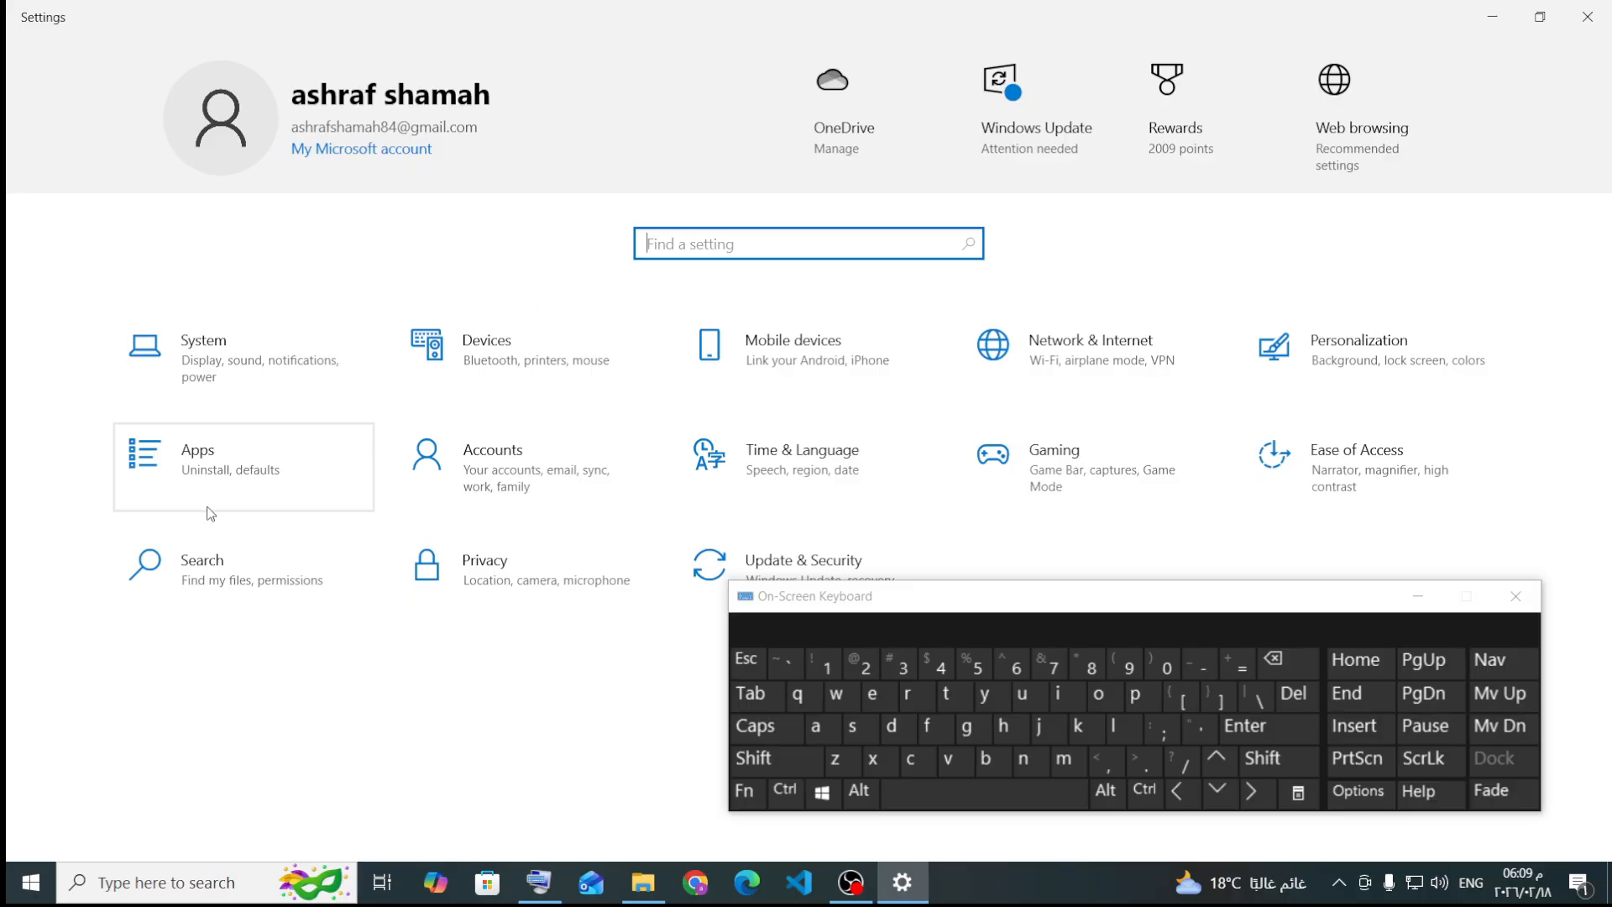
{"action": "left_click", "coordinate": [209, 478]}
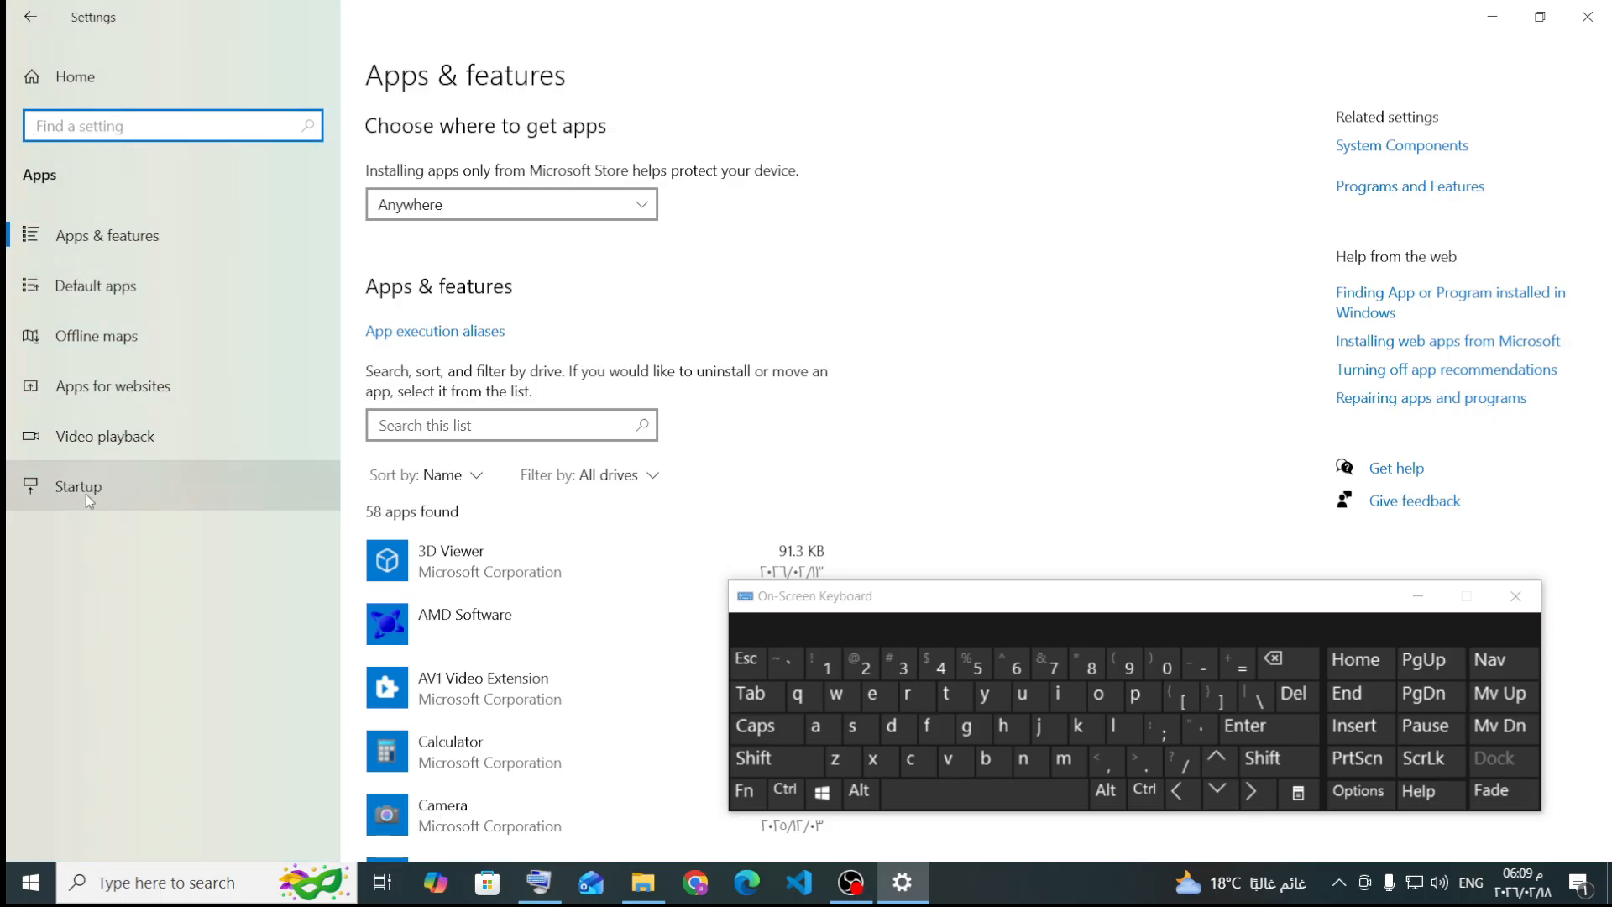
{"action": "left_click", "coordinate": [87, 497]}
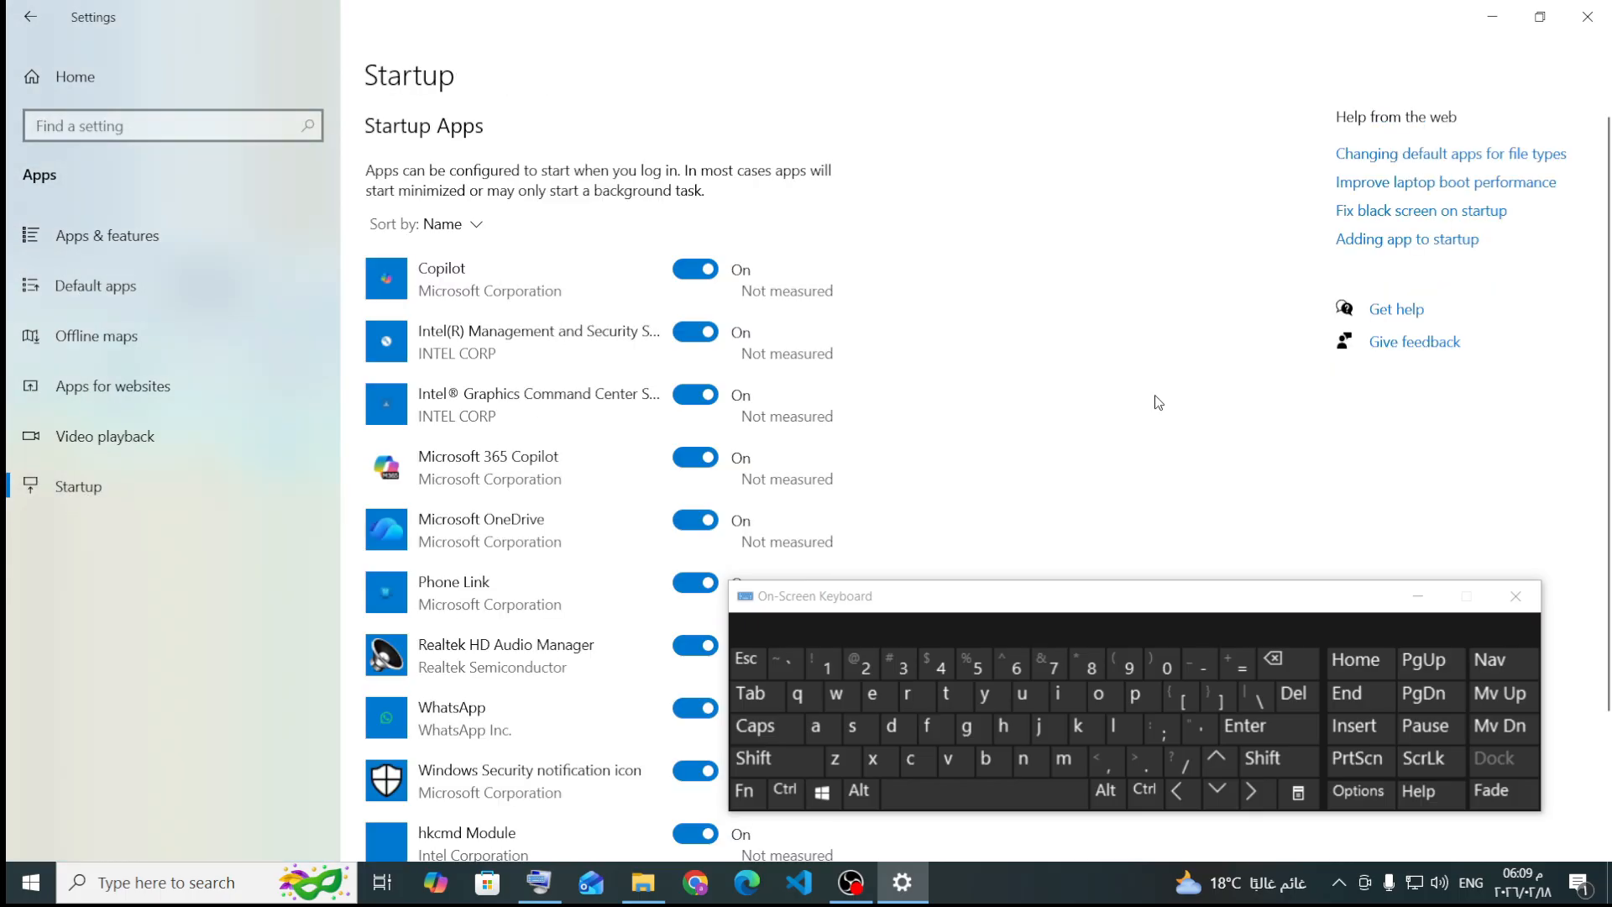
{"action": "left_click_drag", "start_coordinate": [936, 613], "coordinate": [1222, 368]}
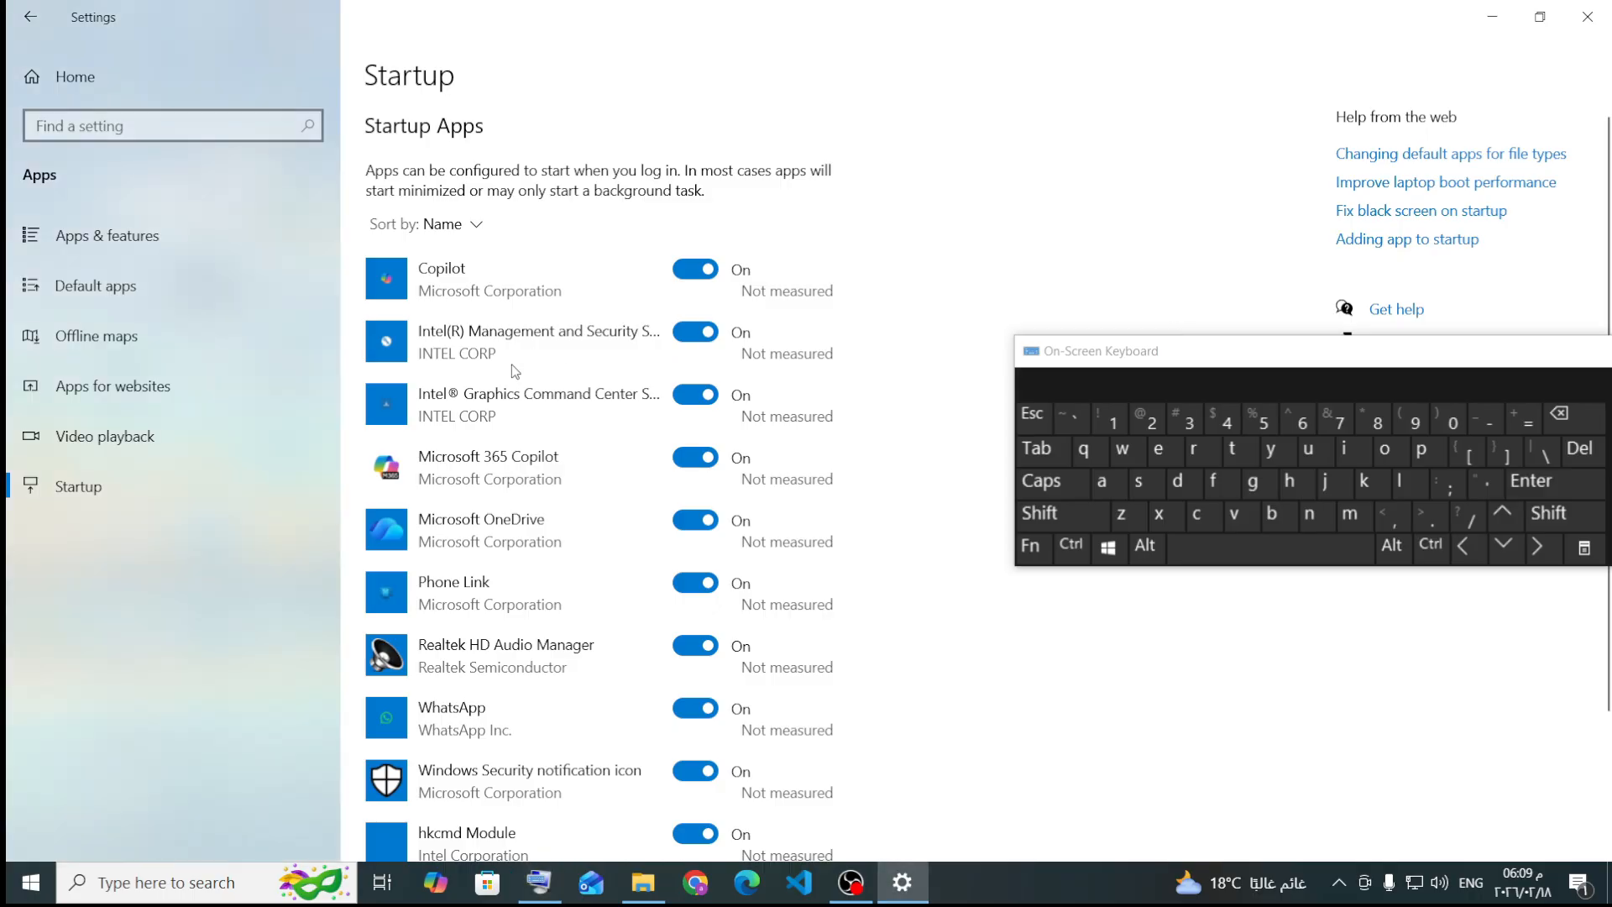
Step: Turn off startup for Copilot, both Intel apps near the start of the list, Microsoft 365 Copilot, Microsoft OneDrive, Phone Link and Realtek HD Audio Manager
{"action": "scroll", "coordinate": [514, 416], "scroll_direction": "down", "scroll_amount": 2}
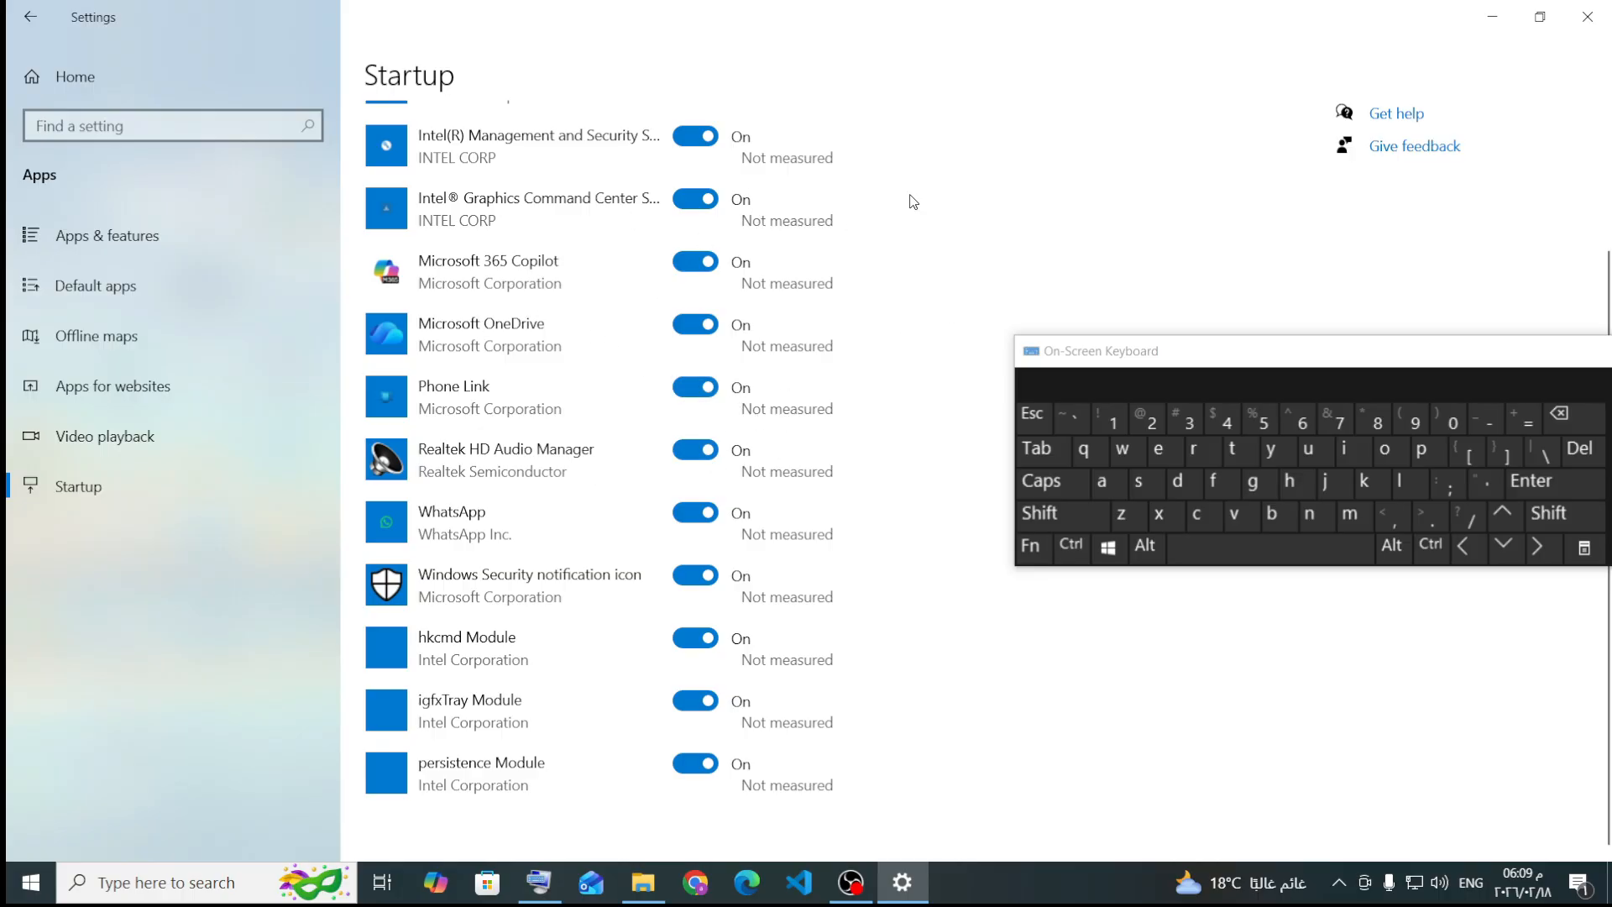
{"action": "scroll", "coordinate": [563, 403], "scroll_direction": "up", "scroll_amount": 3}
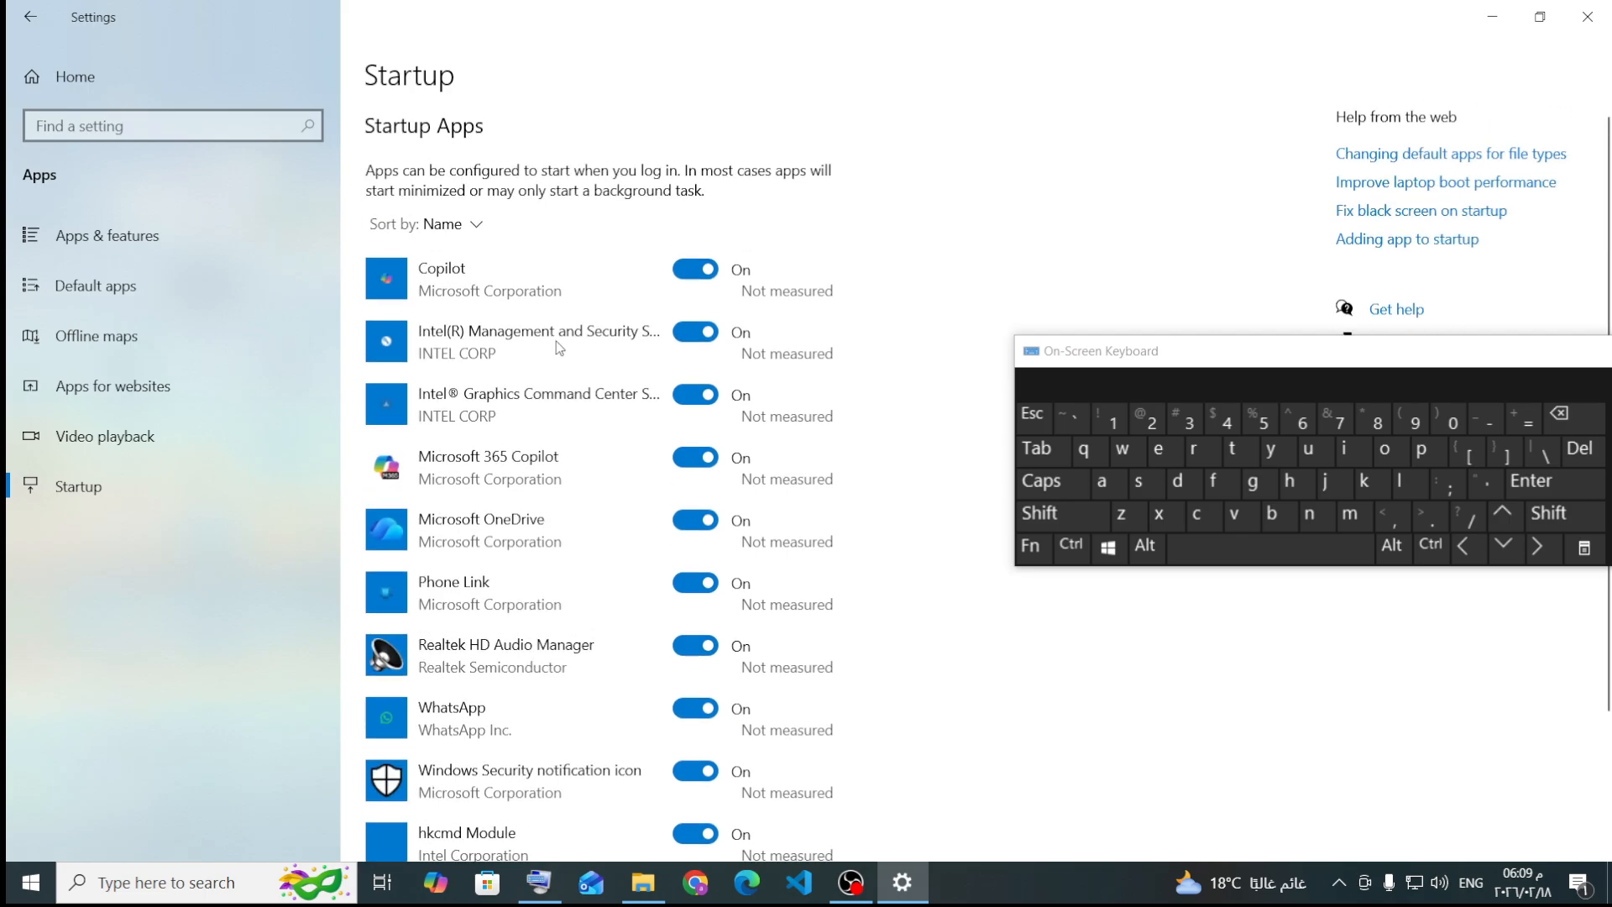
{"action": "scroll", "coordinate": [445, 500], "scroll_direction": "down", "scroll_amount": 3}
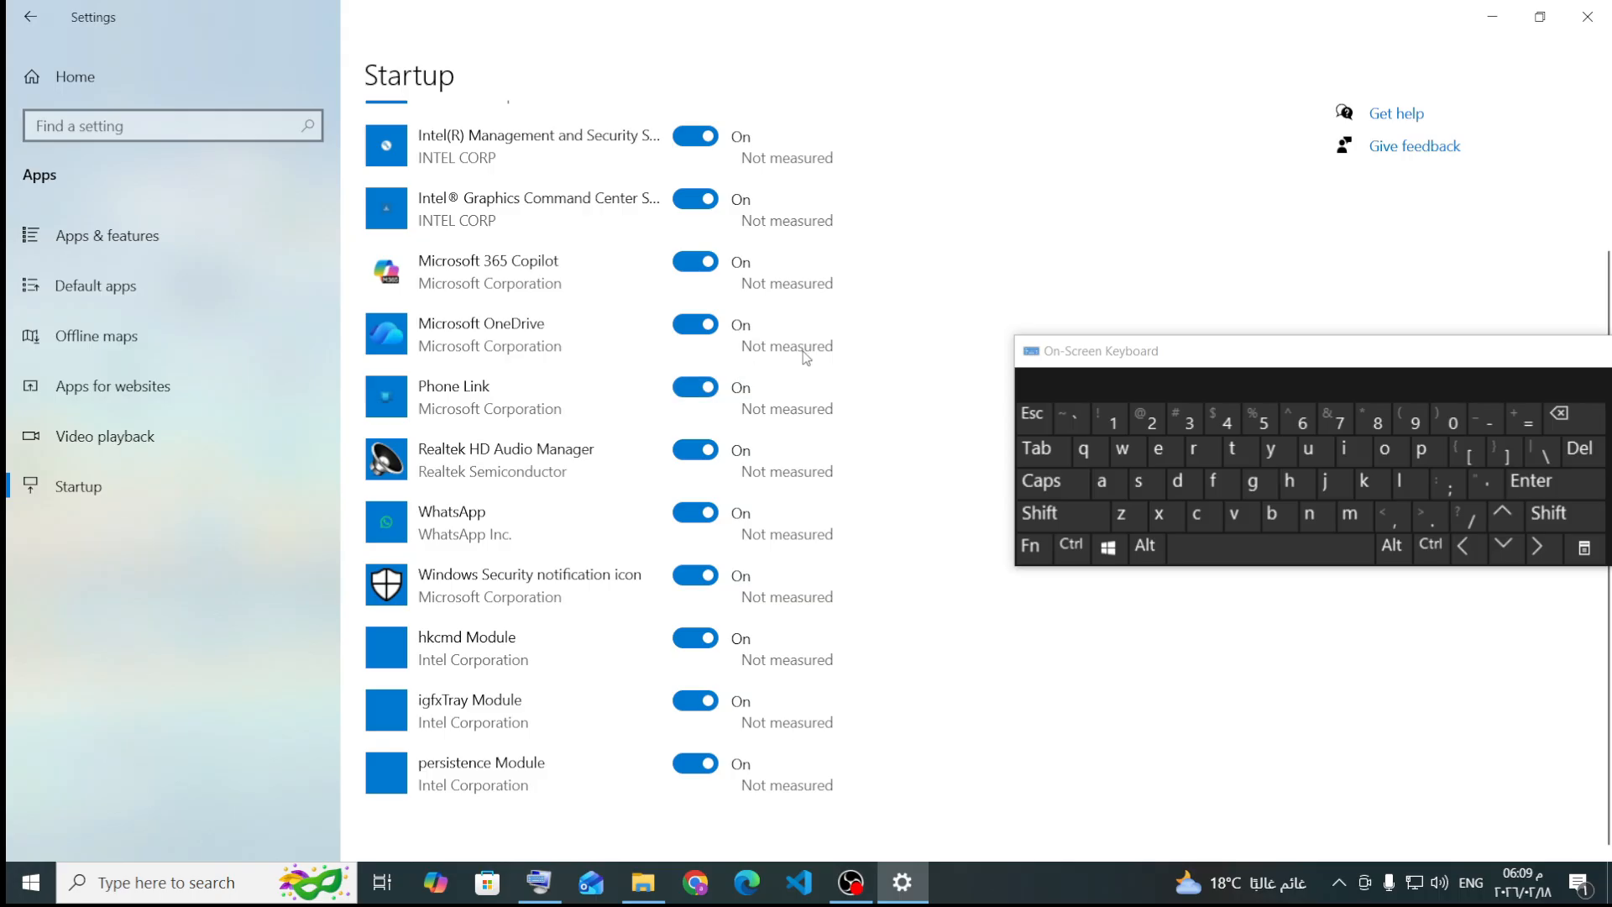
{"action": "scroll", "coordinate": [798, 349], "scroll_direction": "up", "scroll_amount": 3}
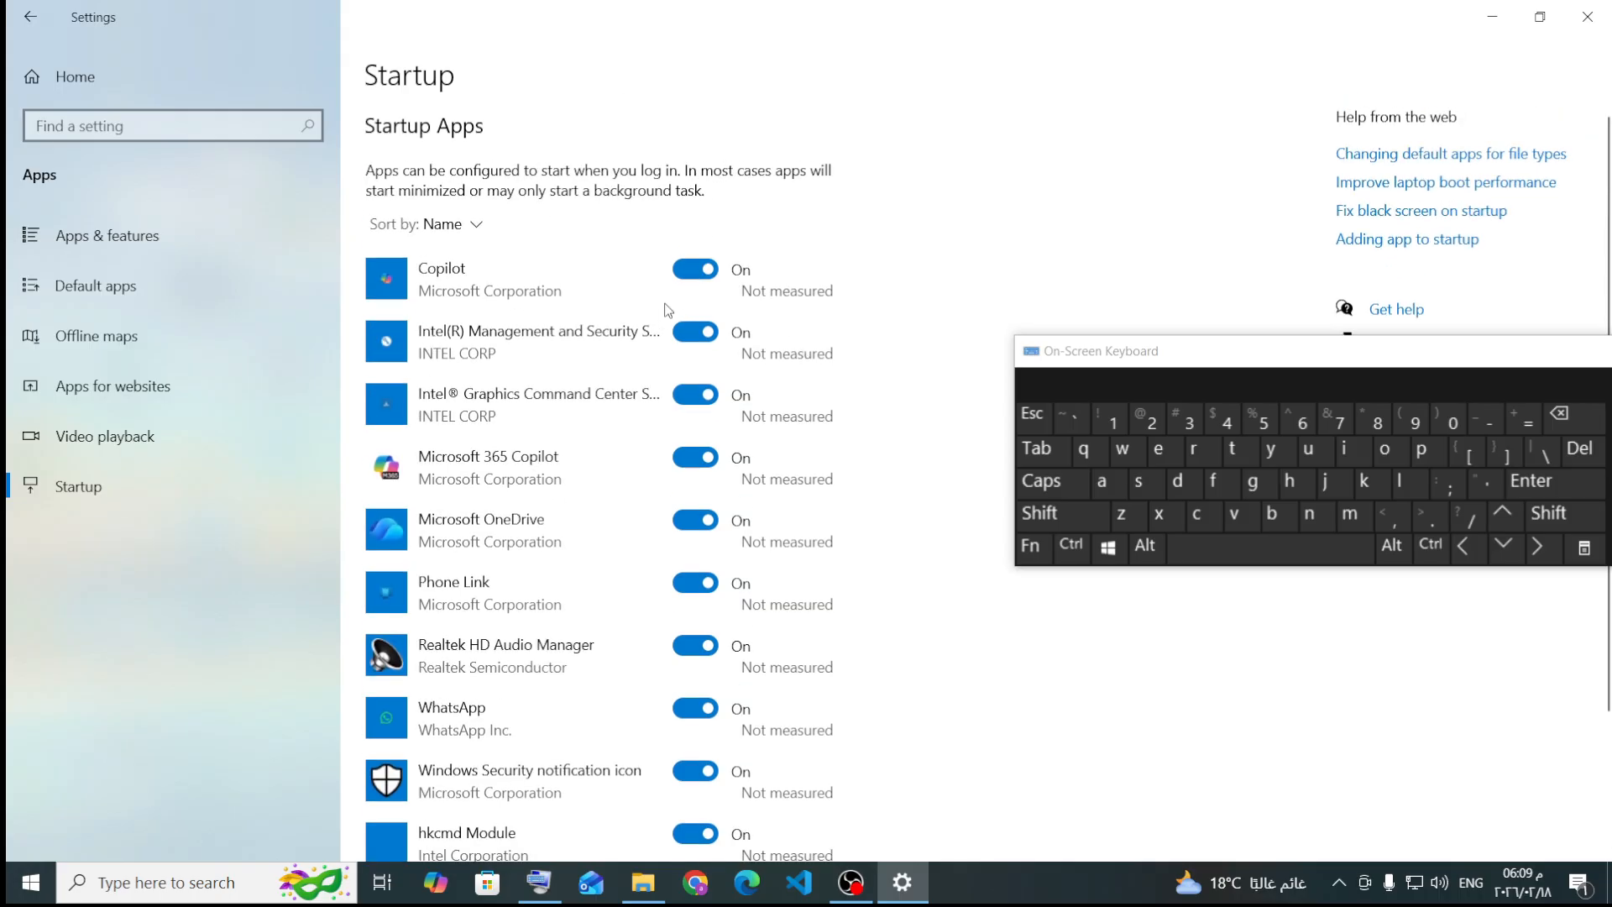
{"action": "scroll", "coordinate": [707, 413], "scroll_direction": "down", "scroll_amount": 3}
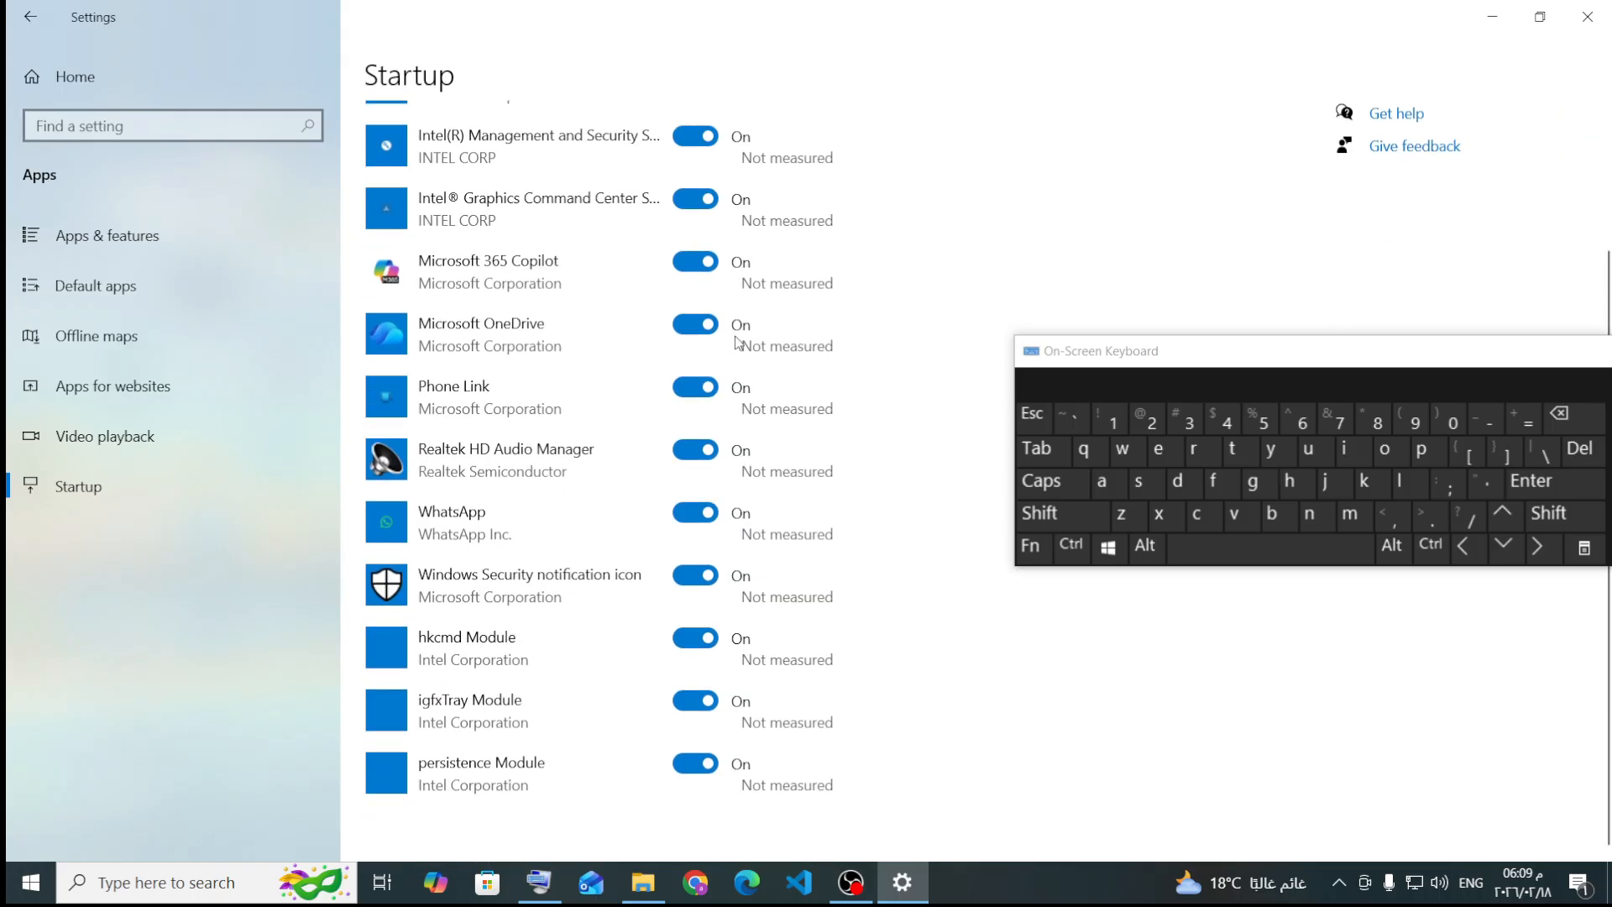
{"action": "scroll", "coordinate": [732, 305], "scroll_direction": "up", "scroll_amount": 3}
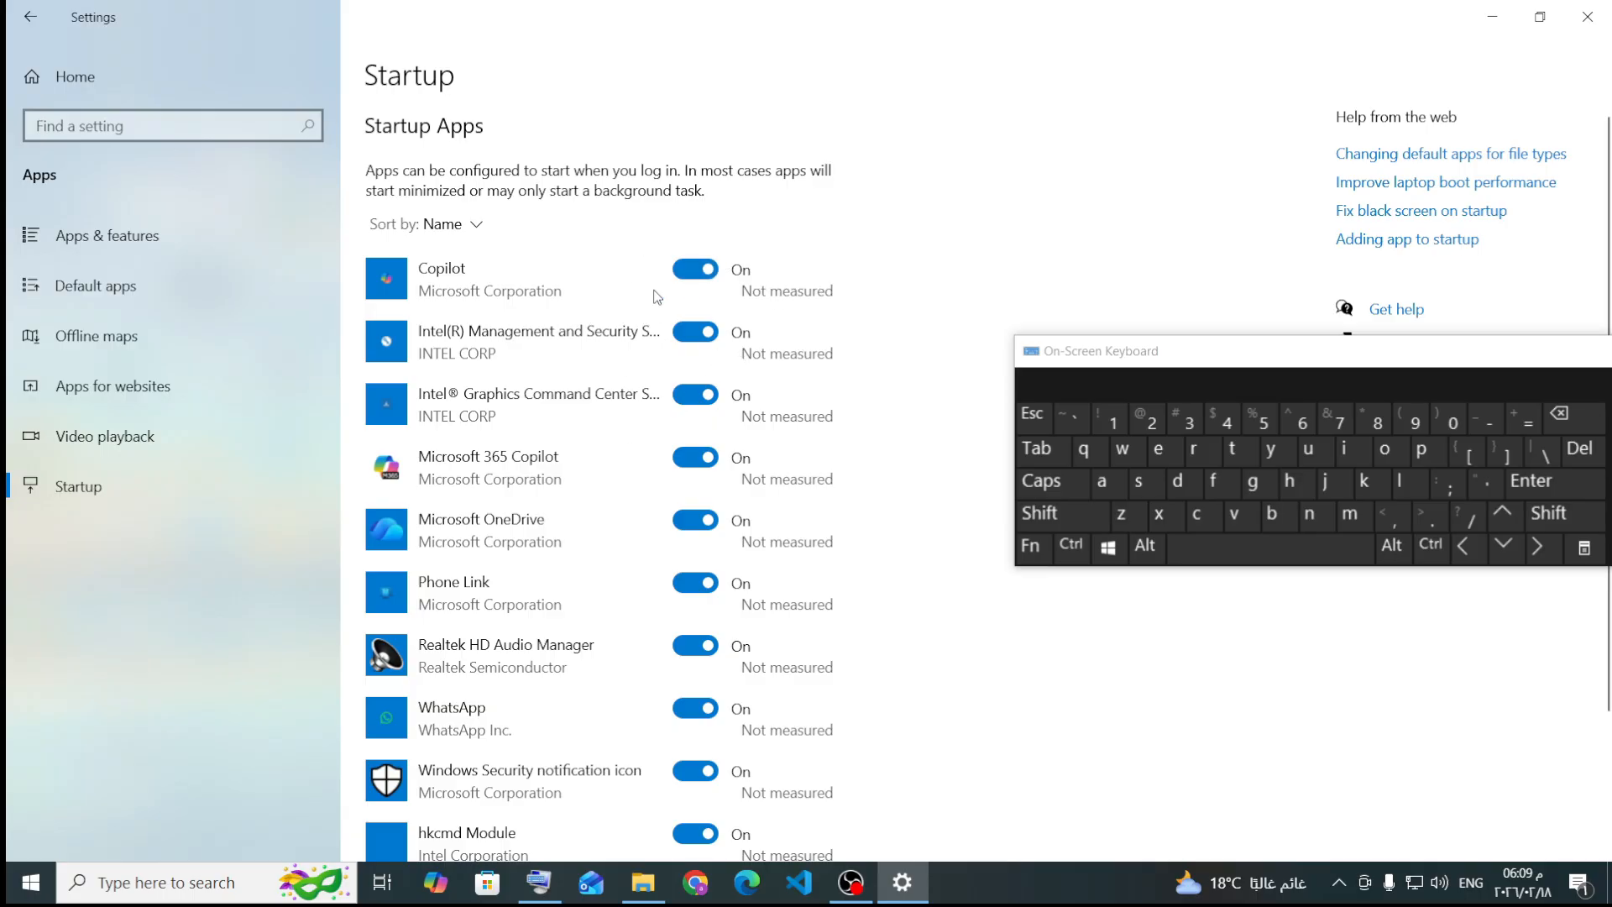
{"action": "left_click", "coordinate": [695, 269]}
{"action": "left_click", "coordinate": [695, 331]}
{"action": "left_click", "coordinate": [712, 404]}
{"action": "left_click", "coordinate": [697, 458]}
{"action": "left_click", "coordinate": [697, 521]}
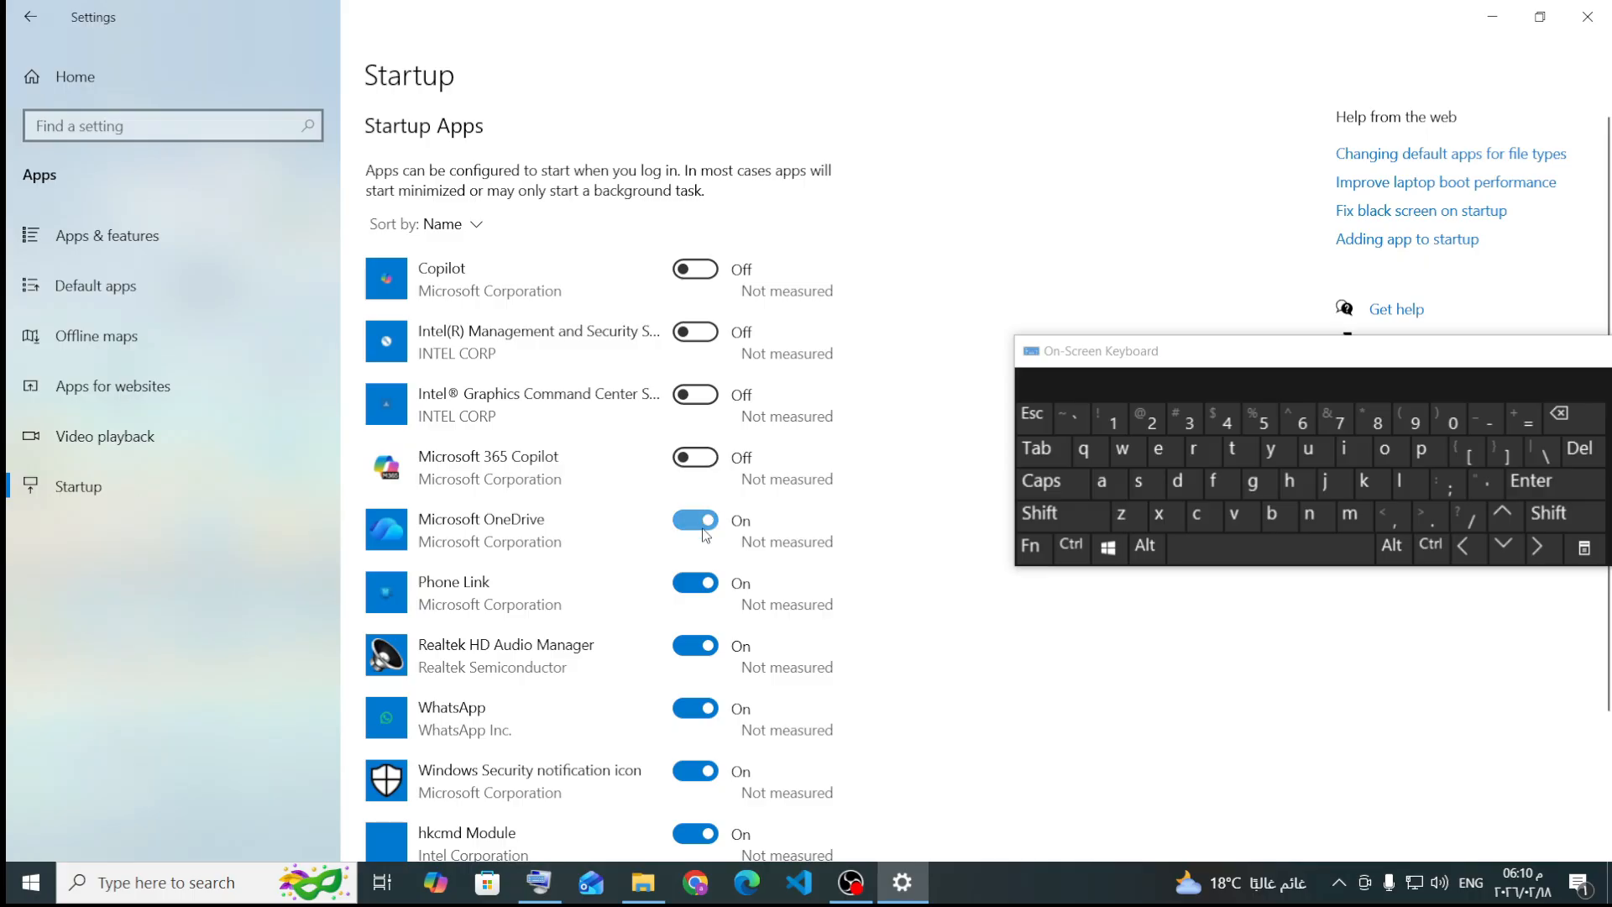
{"action": "left_click", "coordinate": [697, 583]}
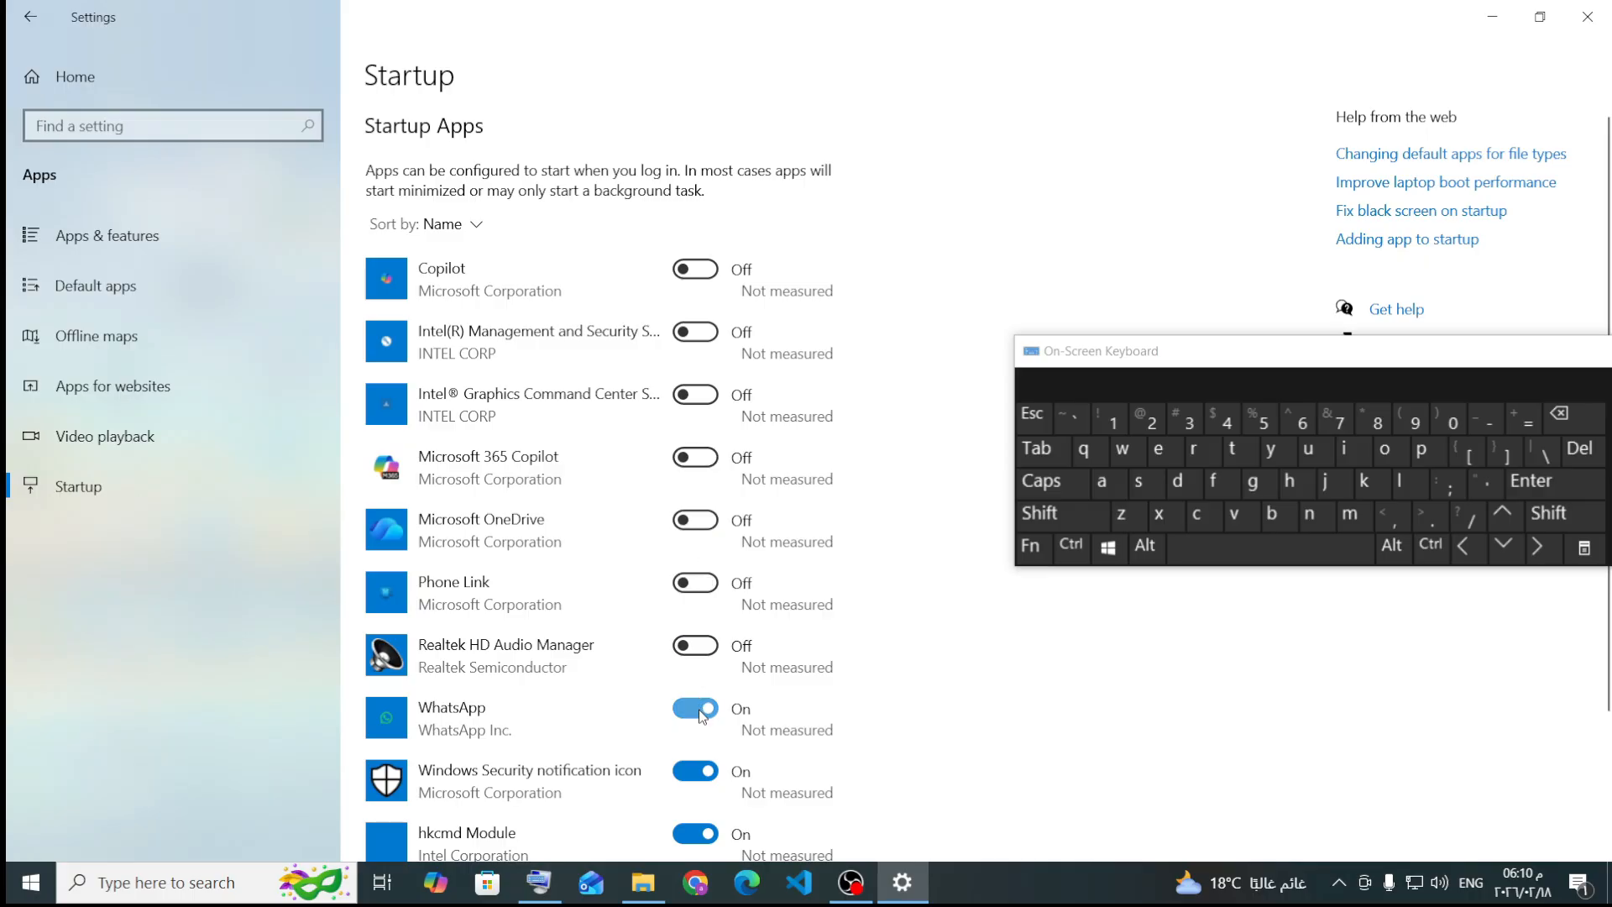
Step: Turn off startup for WhatsApp, hkcmd Module, igfxTray Module and persistence Module, and close Settings
{"action": "scroll", "coordinate": [702, 638], "scroll_direction": "down", "scroll_amount": 3}
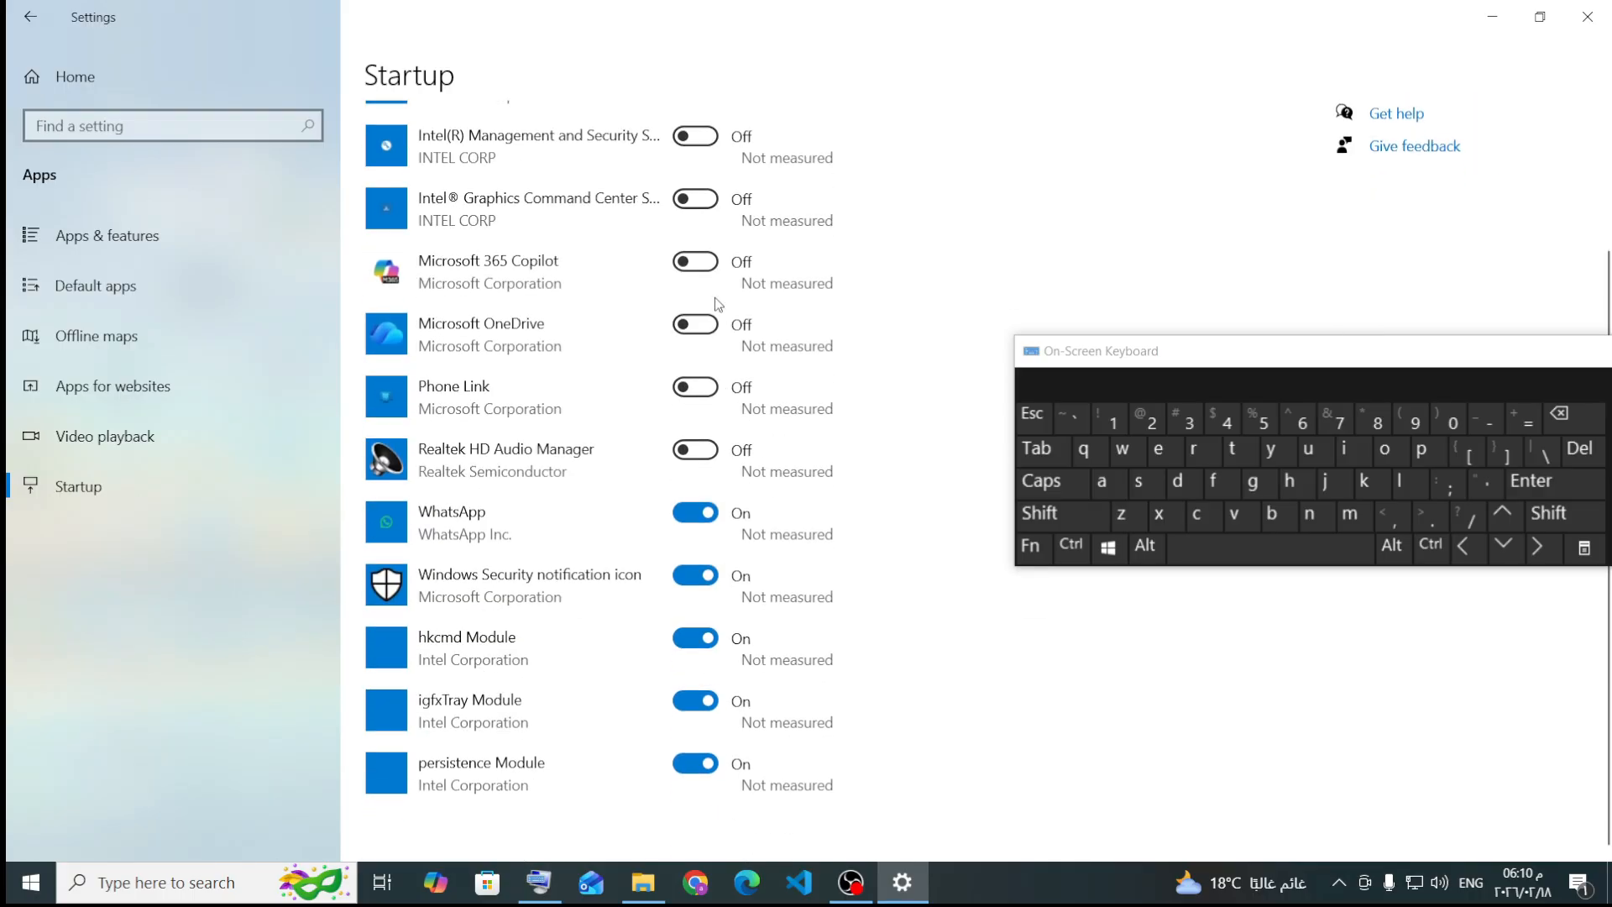
{"action": "left_click", "coordinate": [700, 517]}
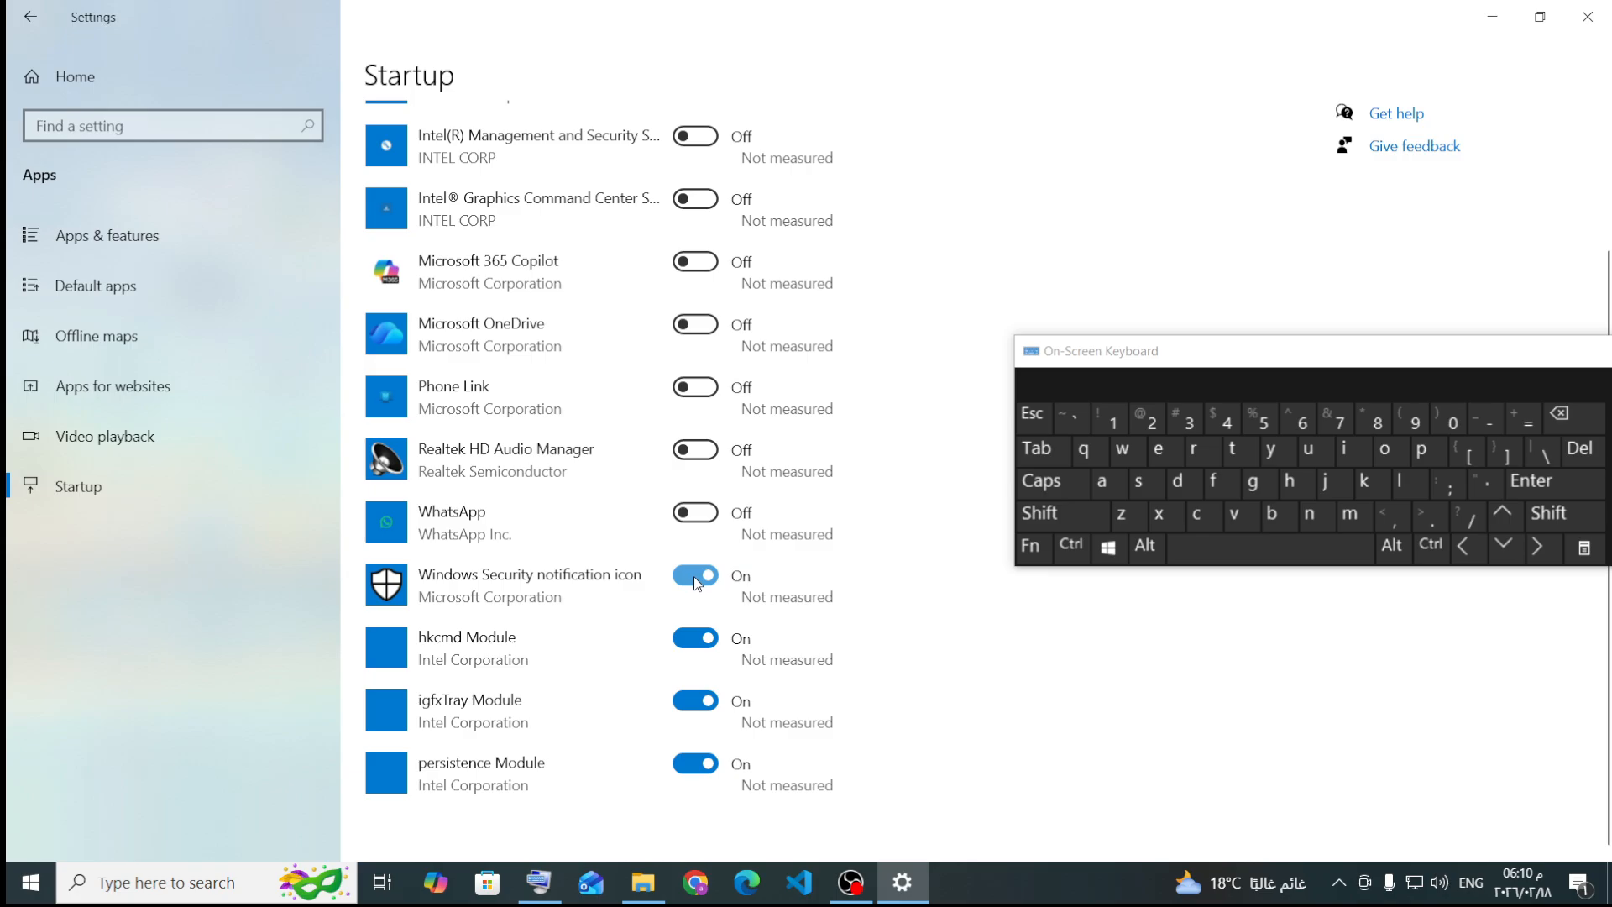
{"action": "left_click", "coordinate": [700, 644]}
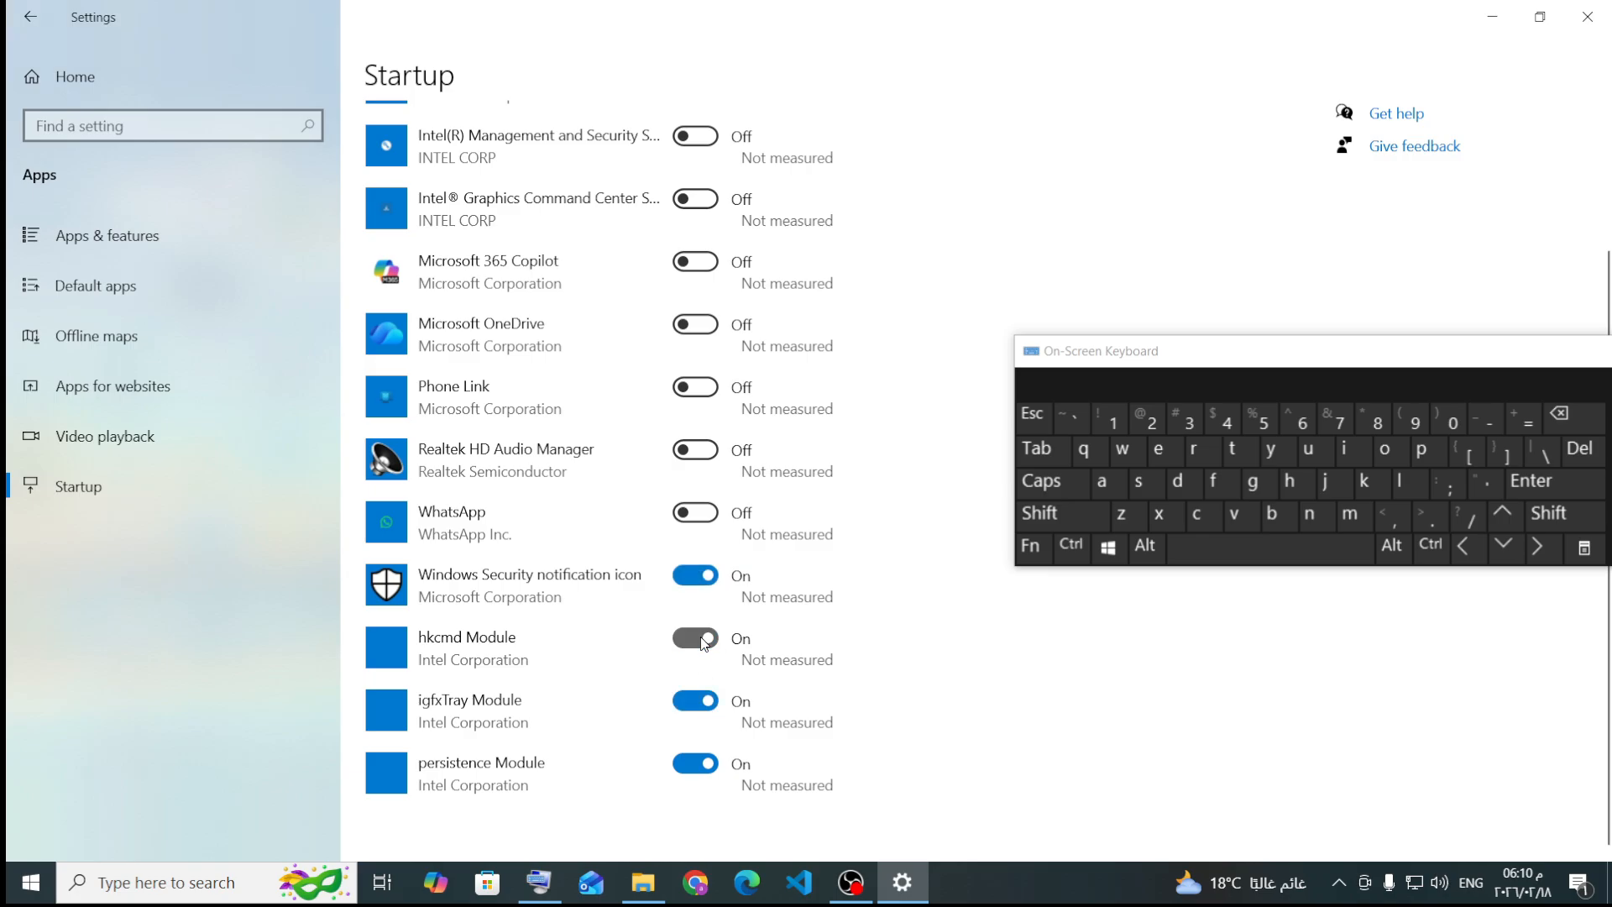
{"action": "left_click", "coordinate": [707, 705]}
{"action": "left_click", "coordinate": [709, 761]}
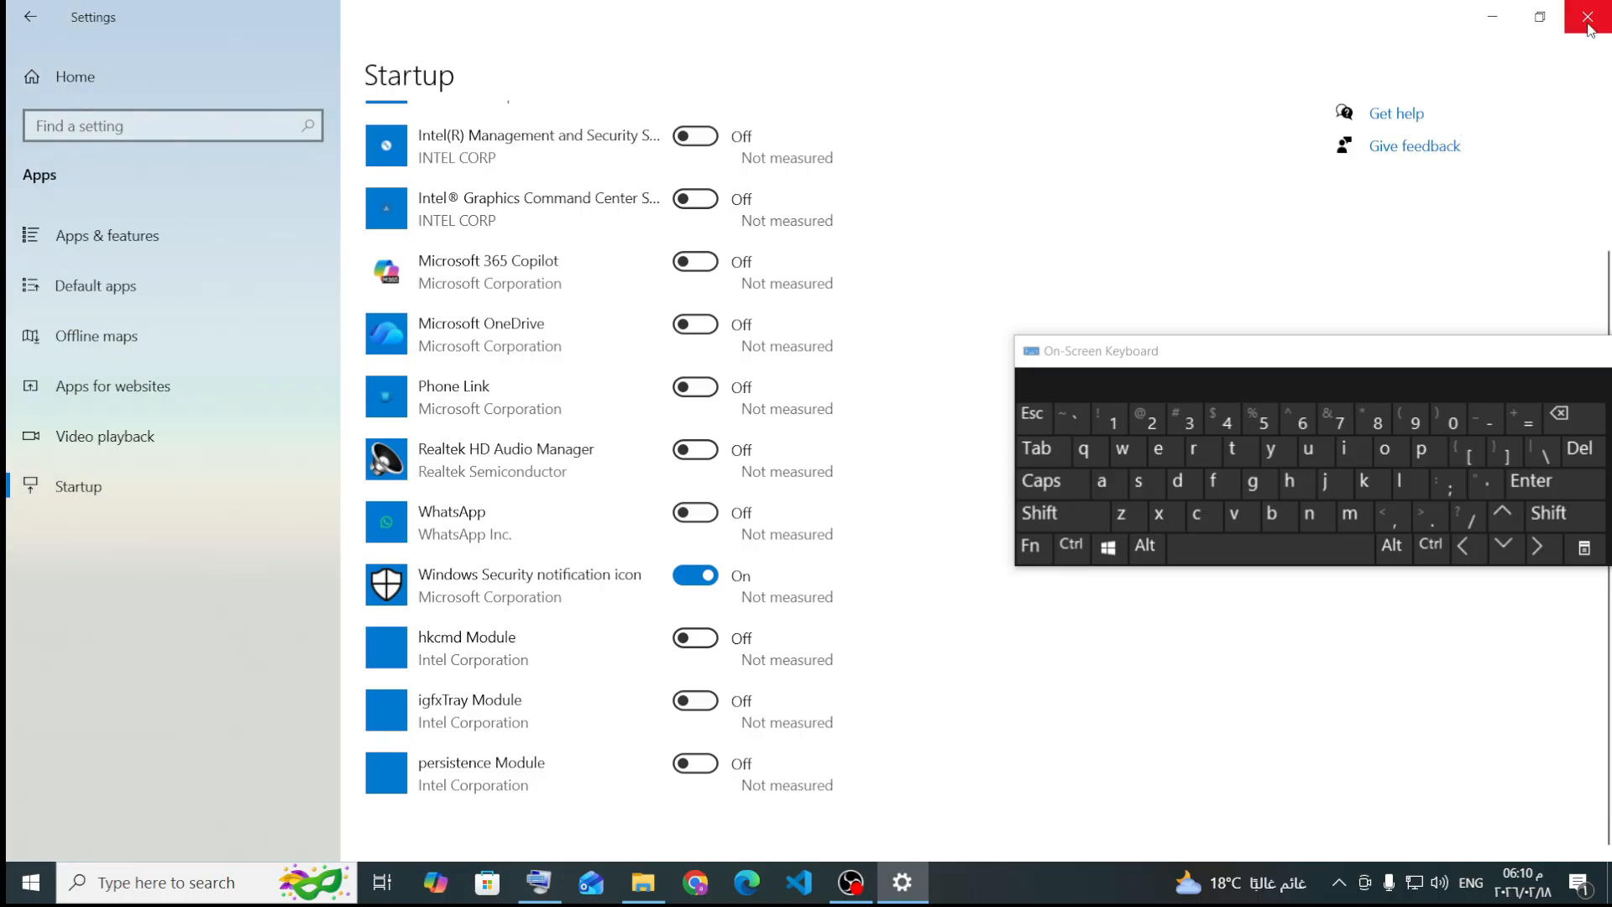
{"action": "left_click", "coordinate": [1587, 18]}
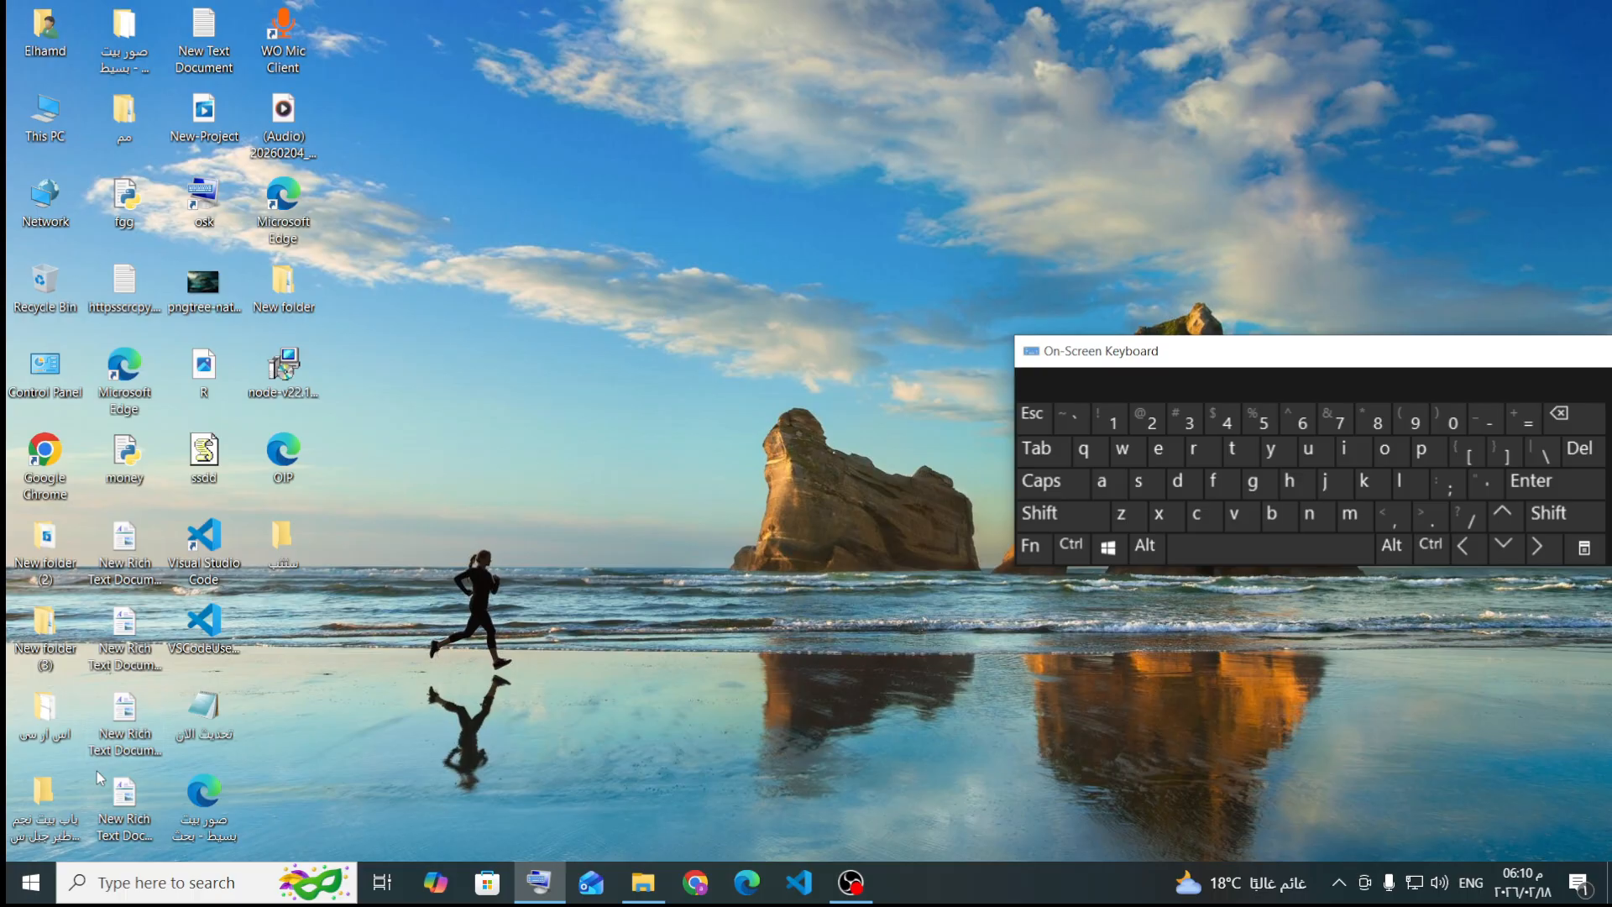
Step: Reopen Windows Settings and go to the Background apps page of the Privacy settings
{"action": "left_click", "coordinate": [31, 882]}
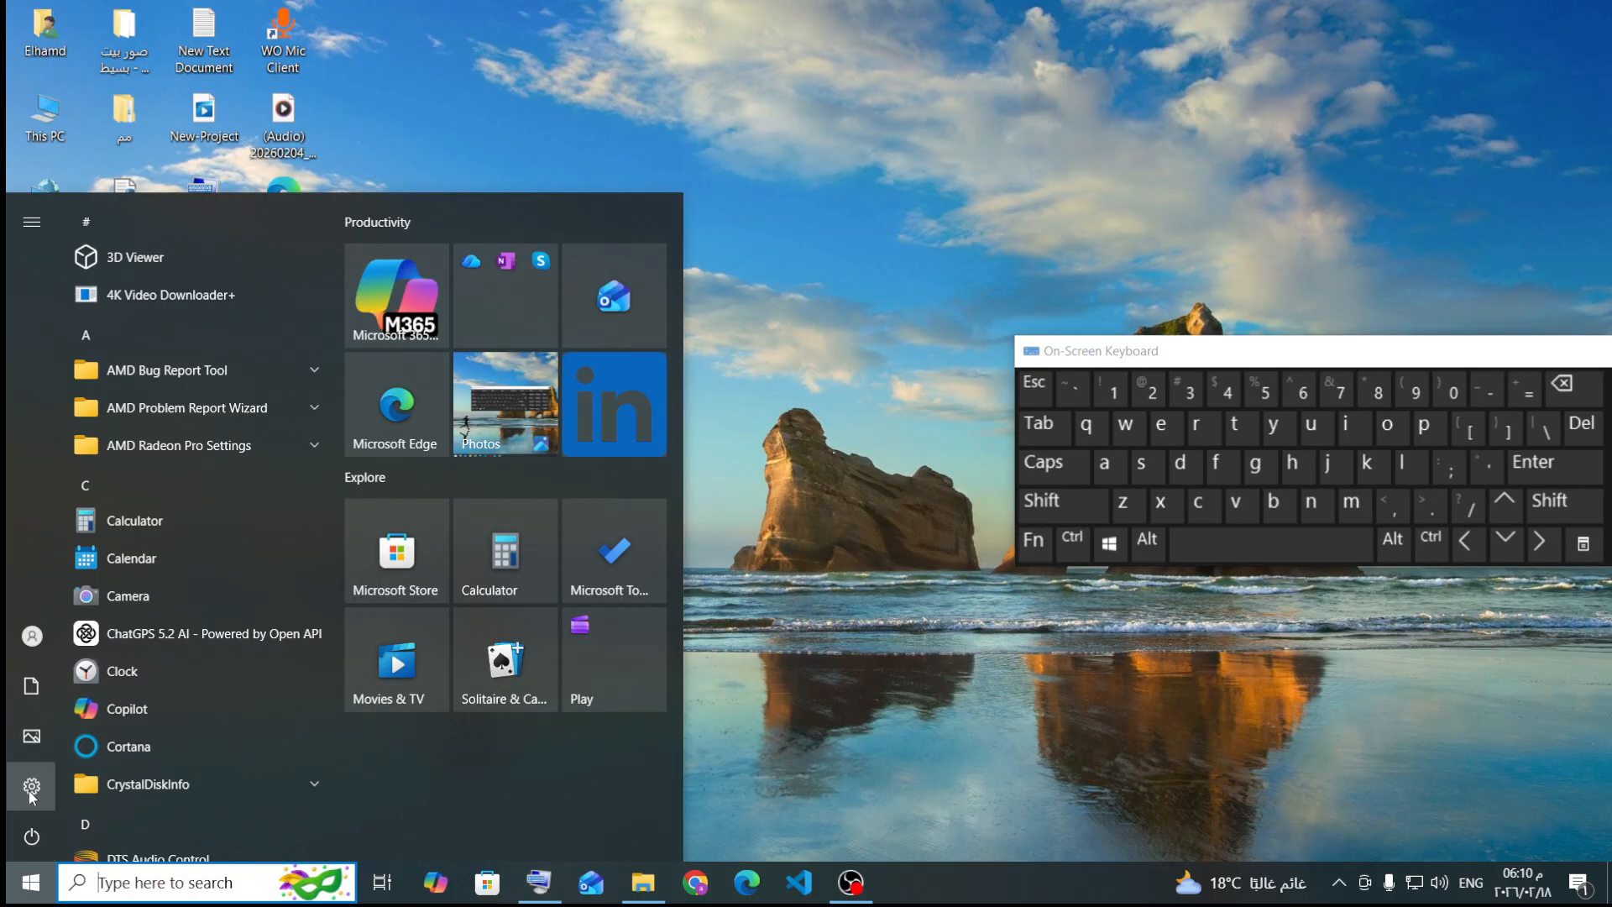
{"action": "left_click", "coordinate": [59, 784]}
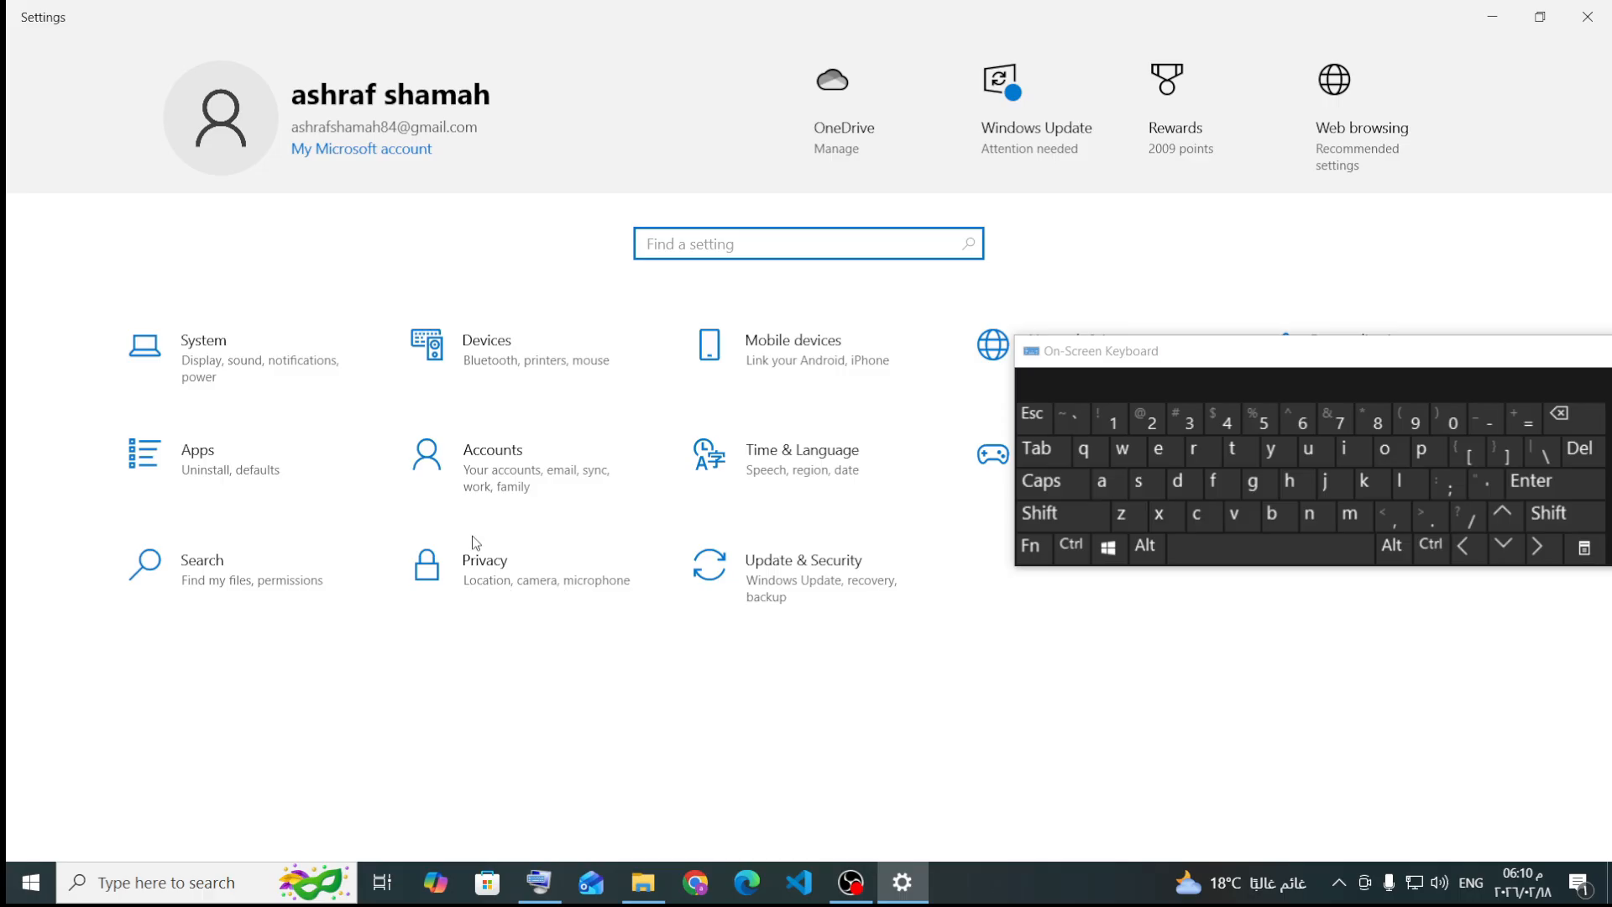
{"action": "left_click", "coordinate": [528, 587]}
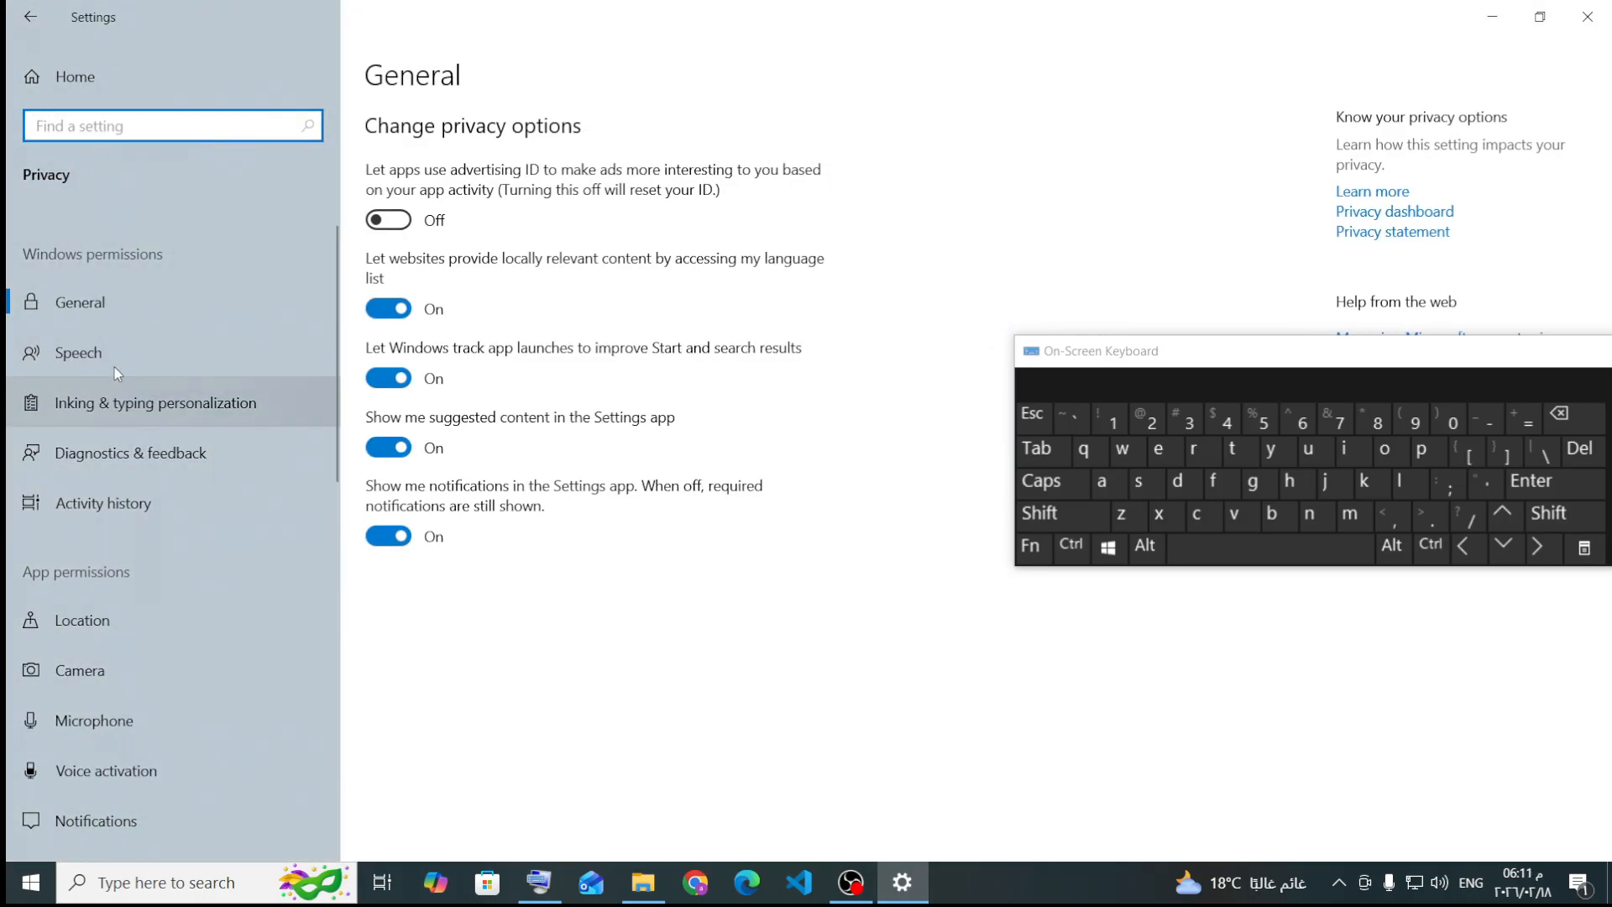
{"action": "scroll", "coordinate": [71, 357], "scroll_direction": "down", "scroll_amount": 10}
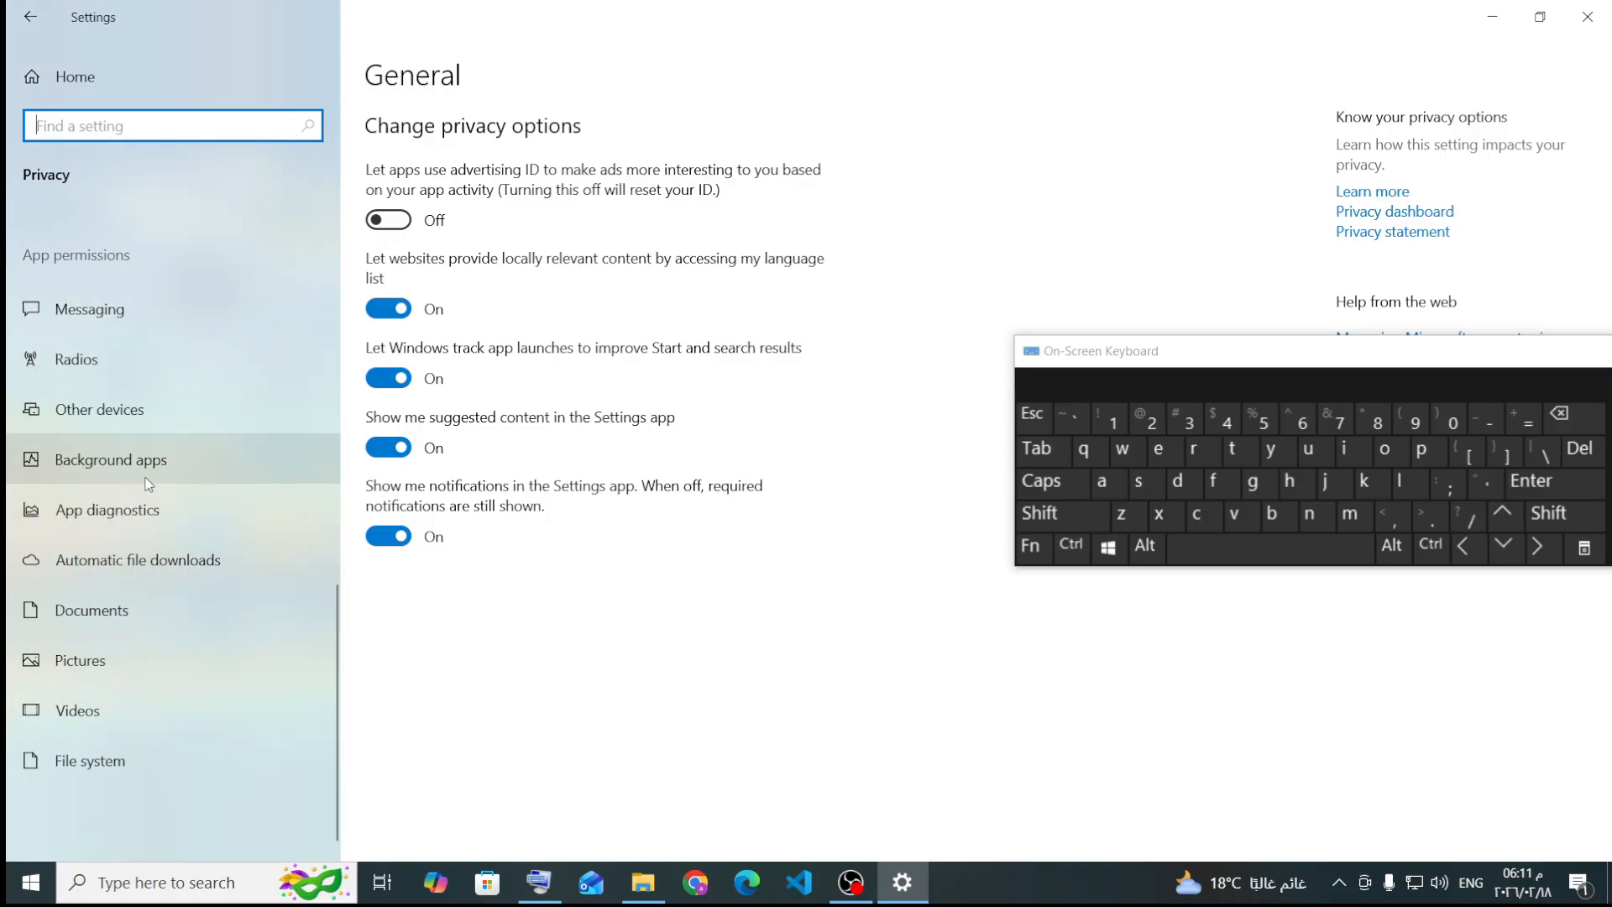
{"action": "left_click", "coordinate": [120, 467]}
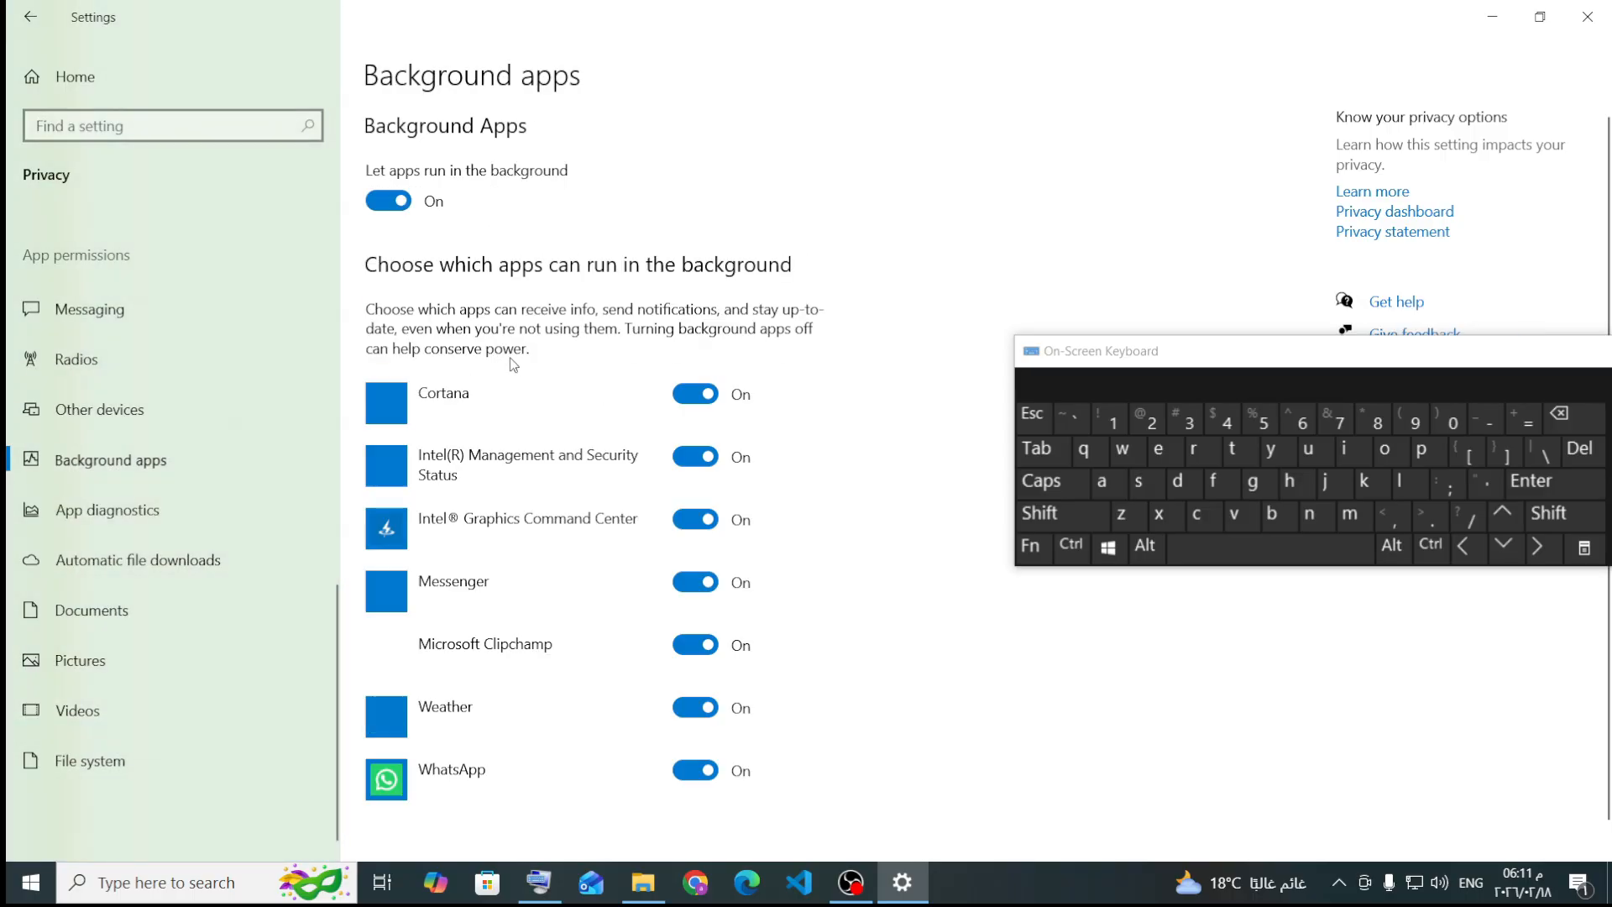
Step: Turn off the permission that lets apps run in the background, check the app list, and close Settings
{"action": "scroll", "coordinate": [625, 484], "scroll_direction": "down", "scroll_amount": 10}
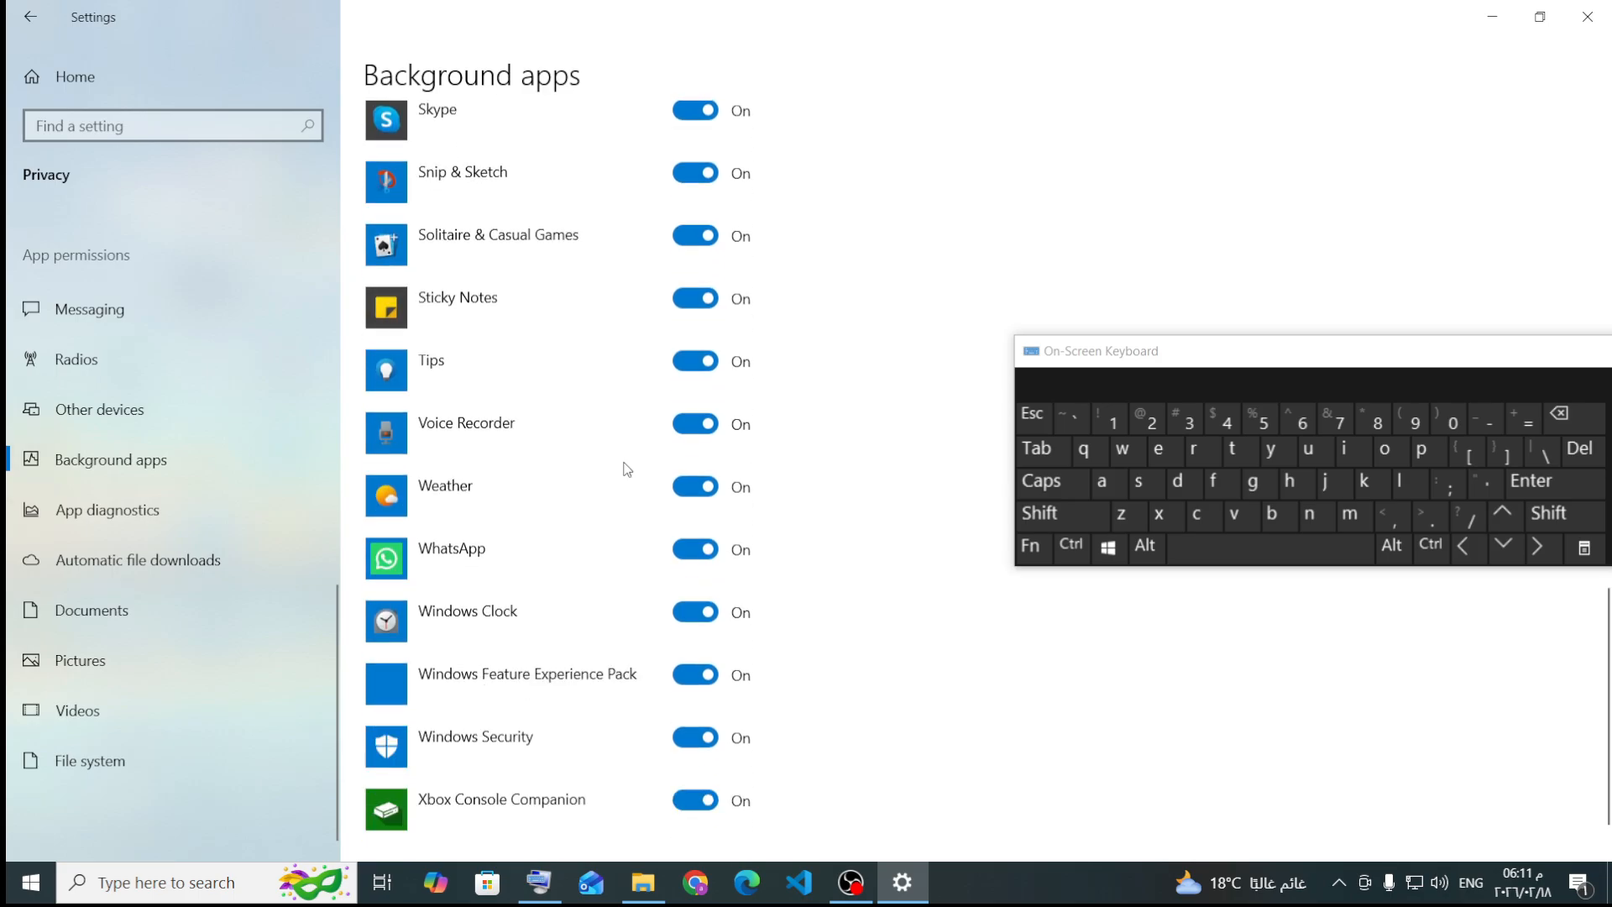
{"action": "scroll", "coordinate": [625, 484], "scroll_direction": "up", "scroll_amount": 10}
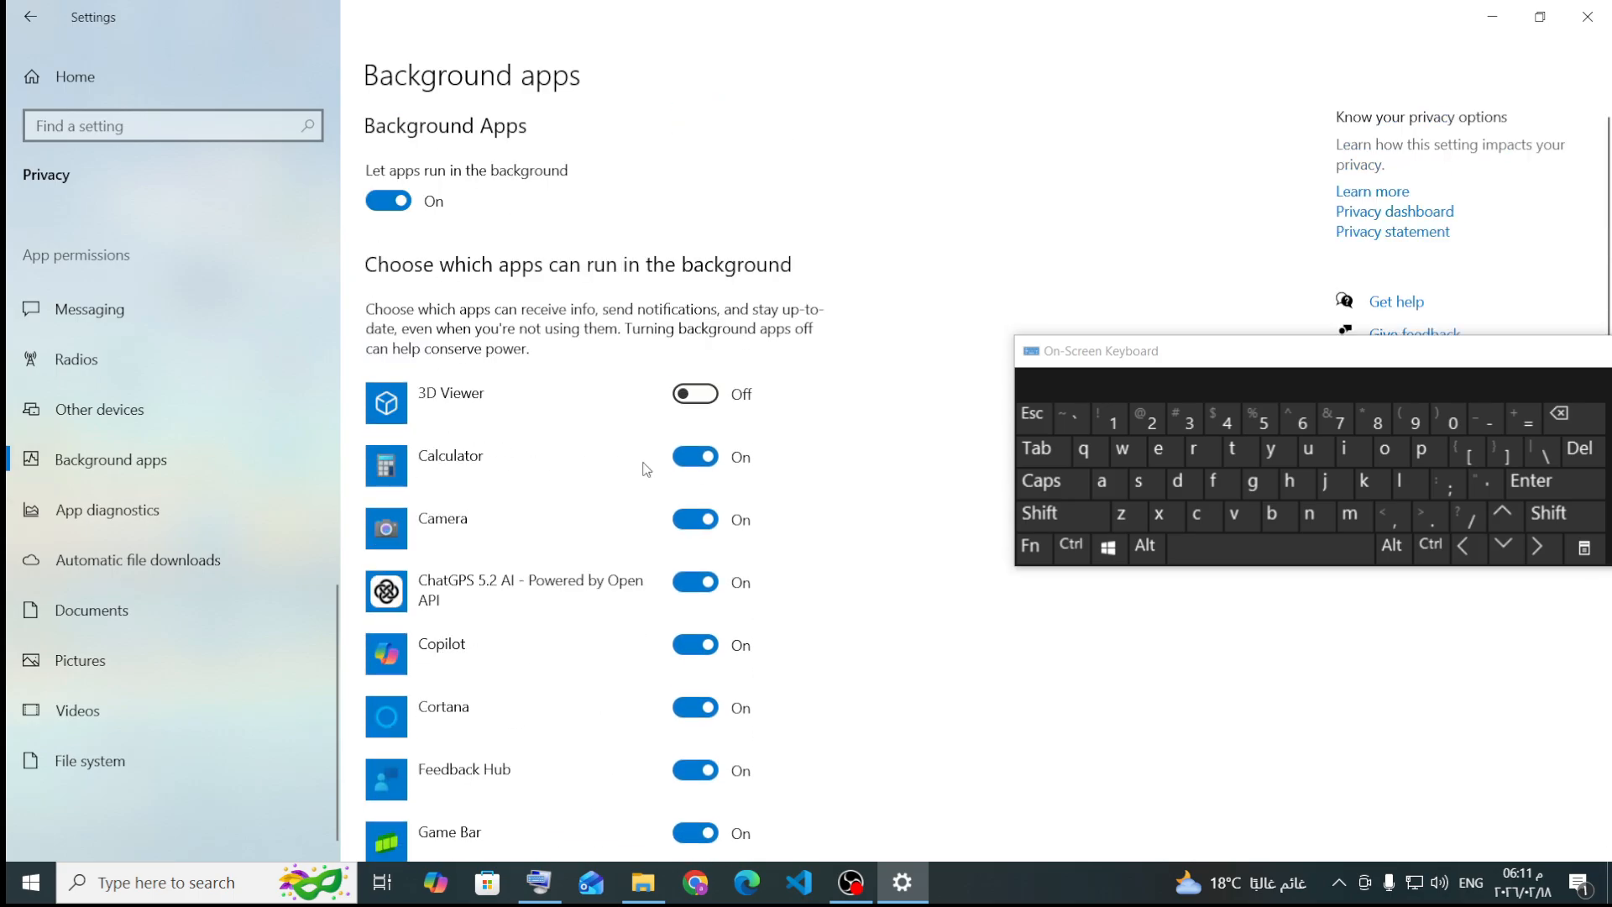
{"action": "scroll", "coordinate": [646, 468], "scroll_direction": "down", "scroll_amount": 5}
{"action": "scroll", "coordinate": [681, 466], "scroll_direction": "up", "scroll_amount": 5}
{"action": "left_click", "coordinate": [390, 203]}
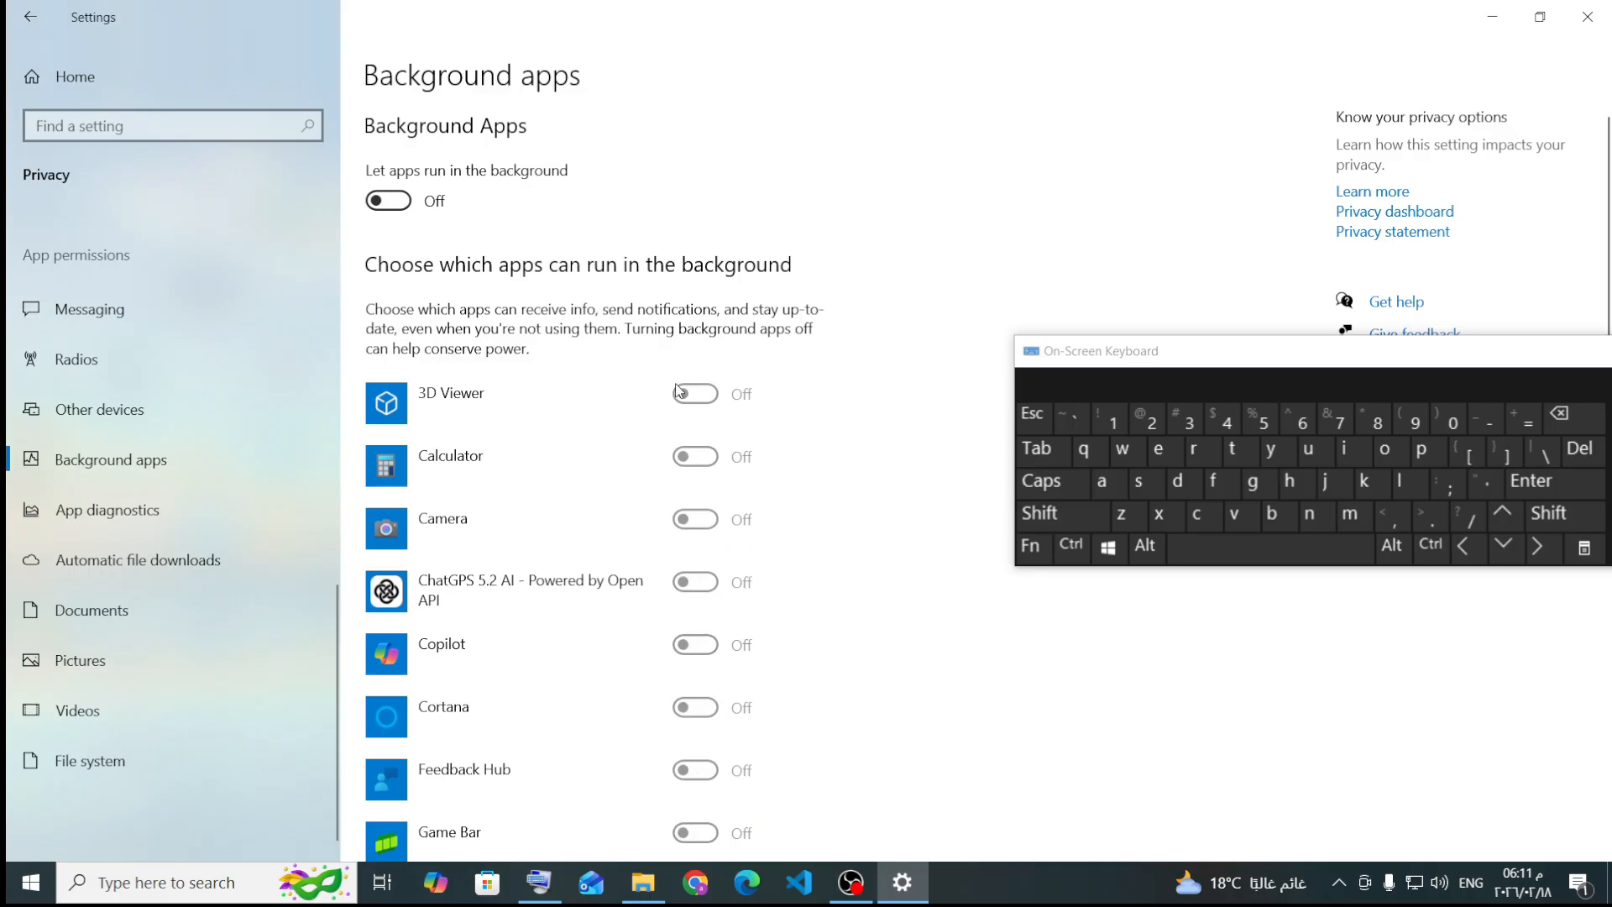
{"action": "scroll", "coordinate": [680, 503], "scroll_direction": "down", "scroll_amount": 15}
{"action": "scroll", "coordinate": [681, 504], "scroll_direction": "up", "scroll_amount": 13}
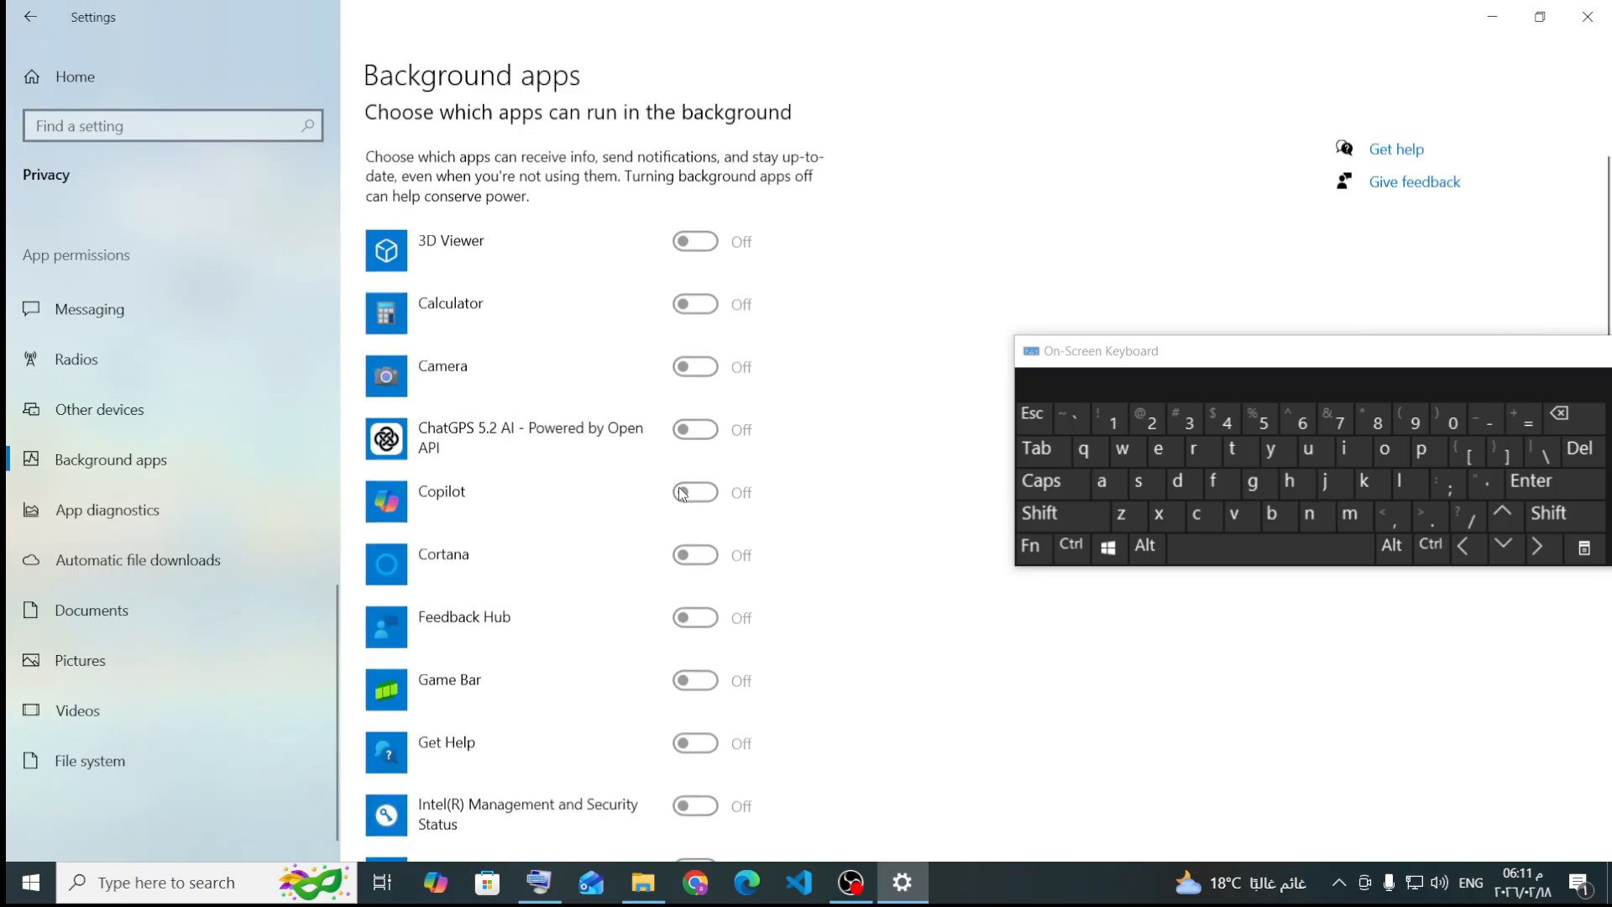
{"action": "scroll", "coordinate": [682, 493], "scroll_direction": "up", "scroll_amount": 2}
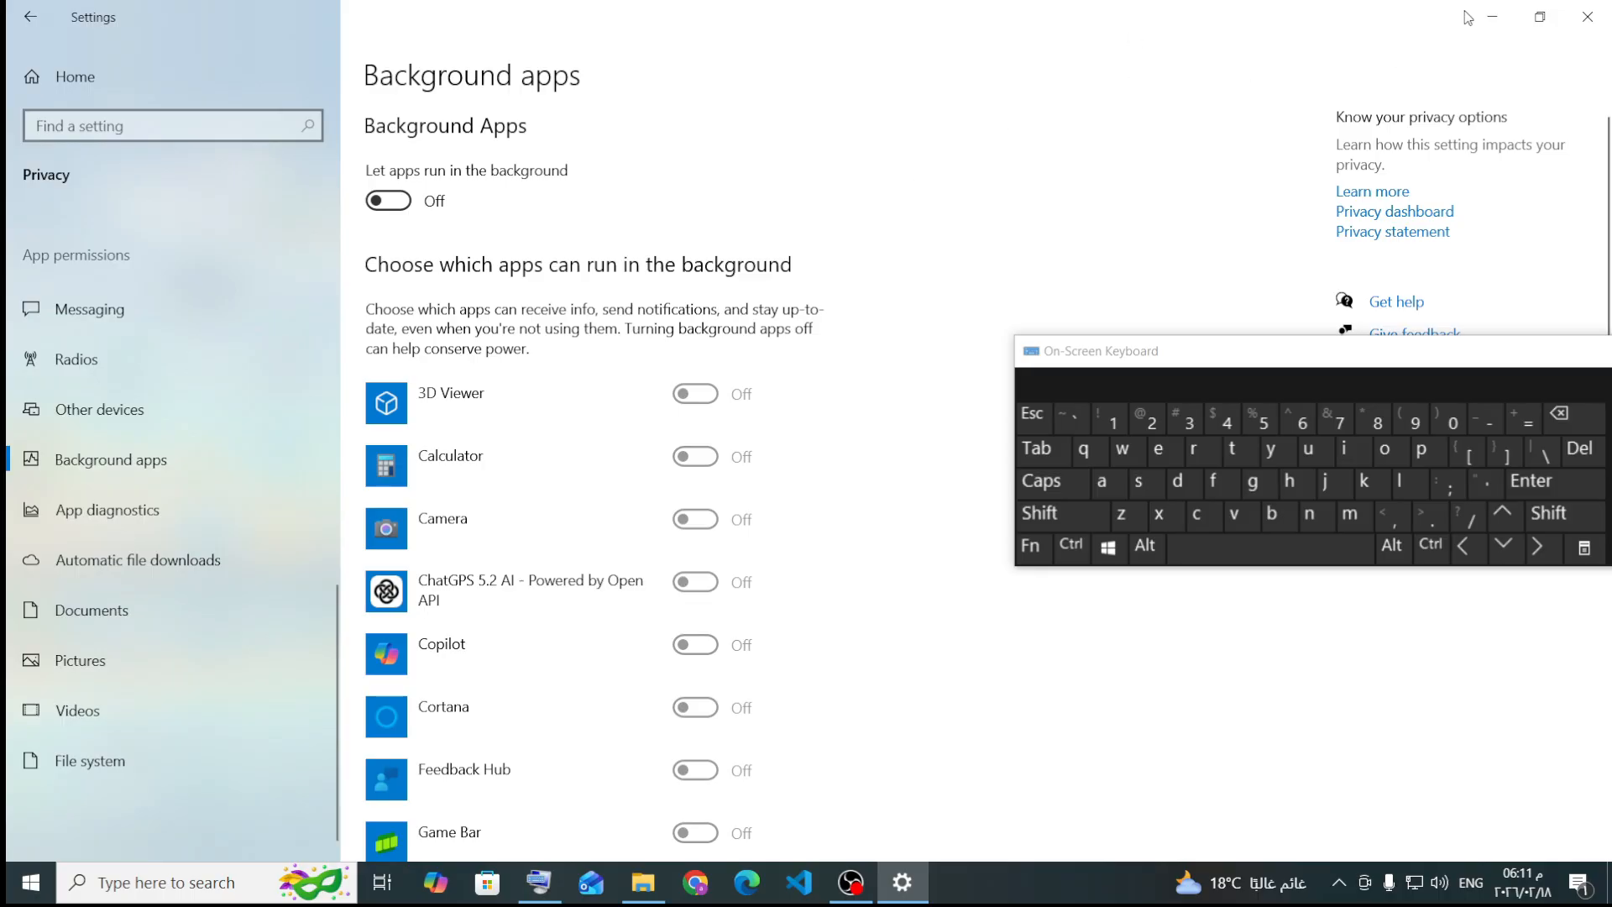
{"action": "left_click", "coordinate": [1589, 13]}
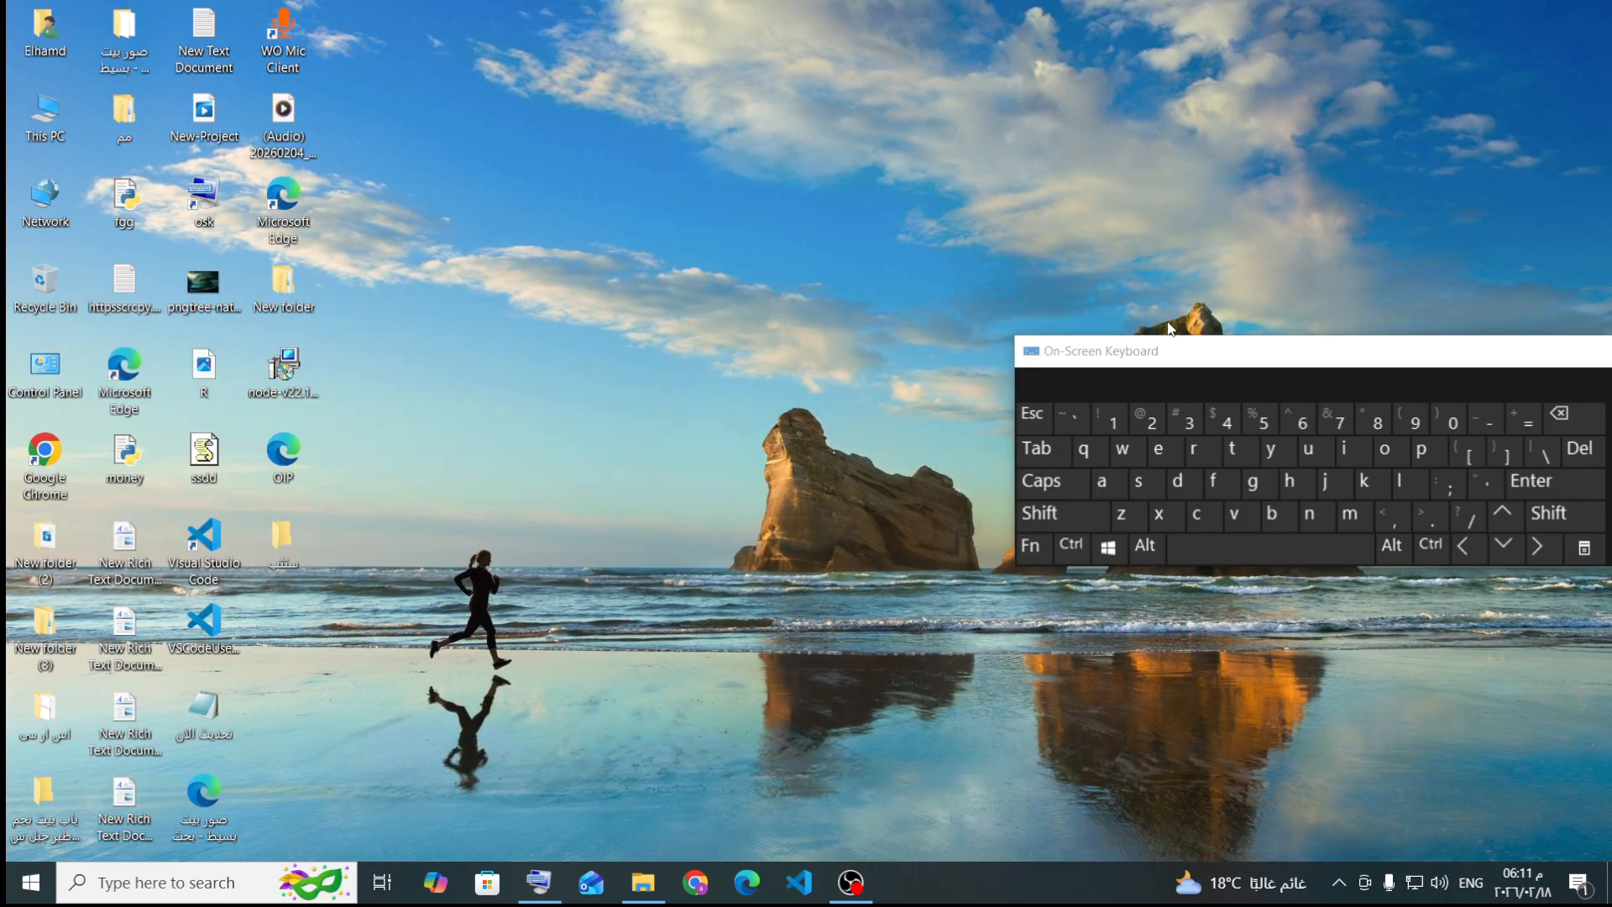
{"action": "left_click_drag", "start_coordinate": [1405, 356], "coordinate": [926, 357]}
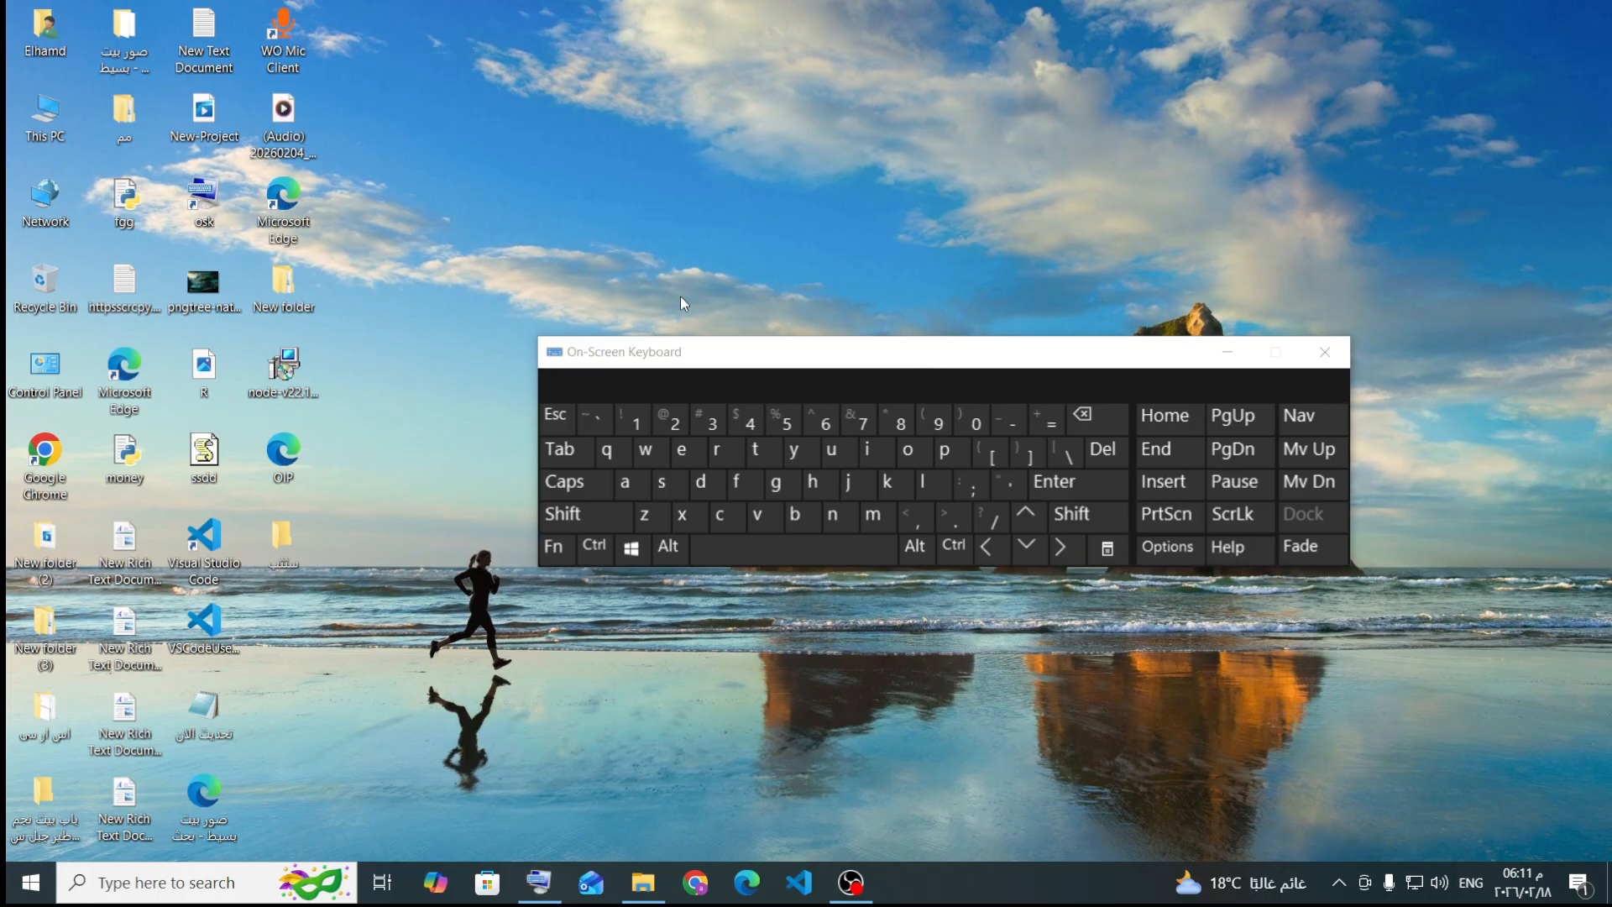
Step: Open the Run dialog and clear the cmd entry from it
{"action": "left_click", "coordinate": [633, 551]}
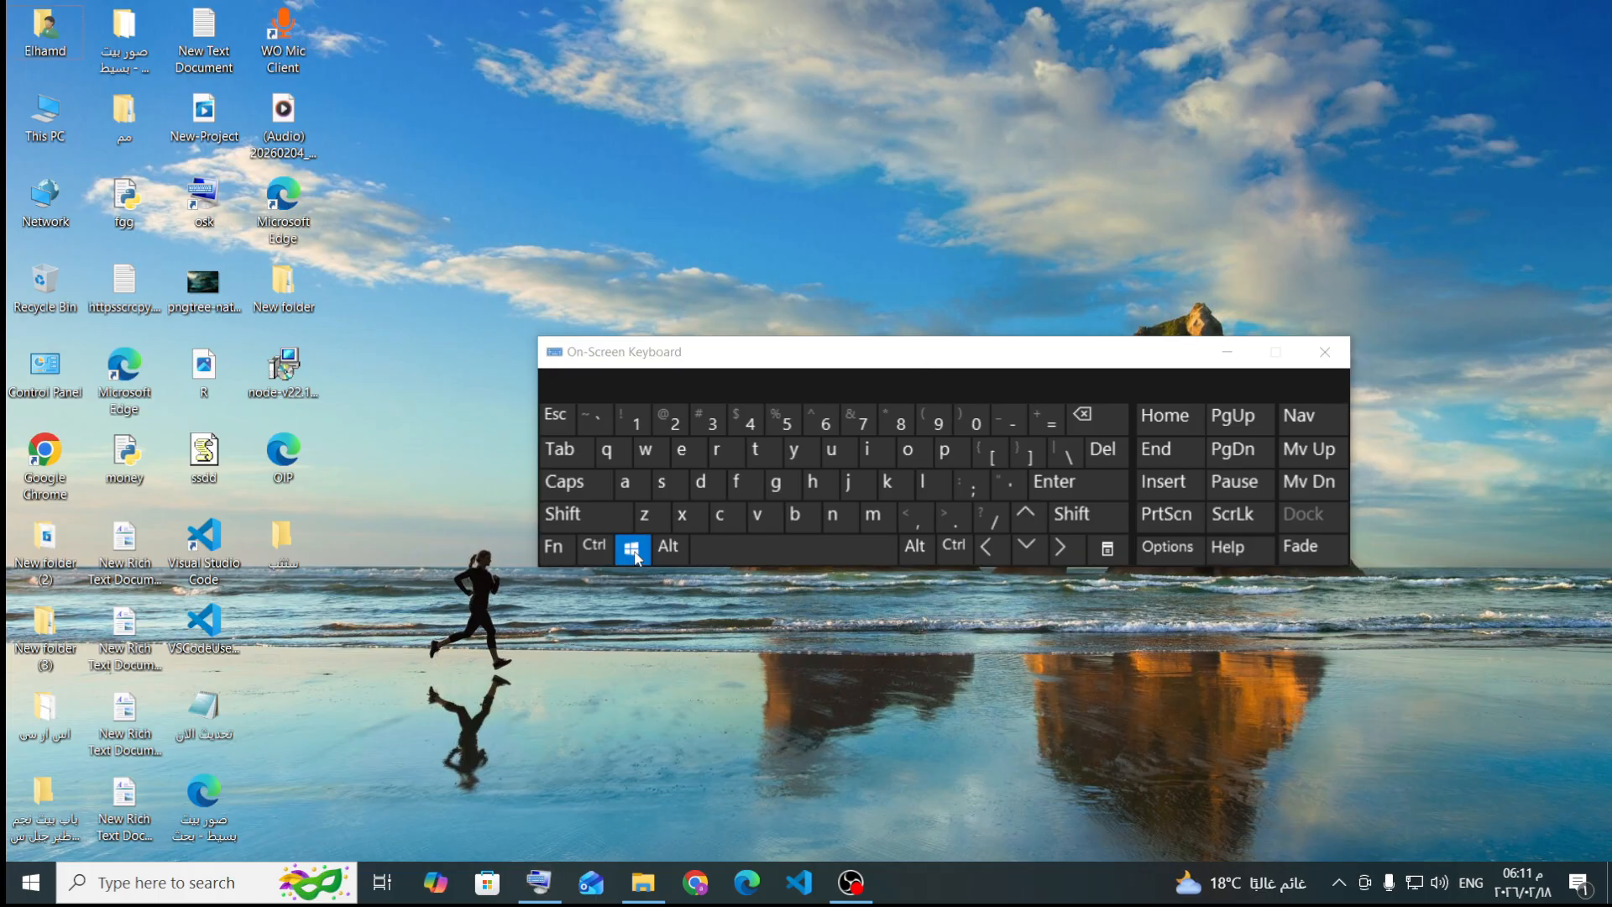
{"action": "left_click", "coordinate": [720, 456]}
{"action": "left_click", "coordinate": [126, 745]}
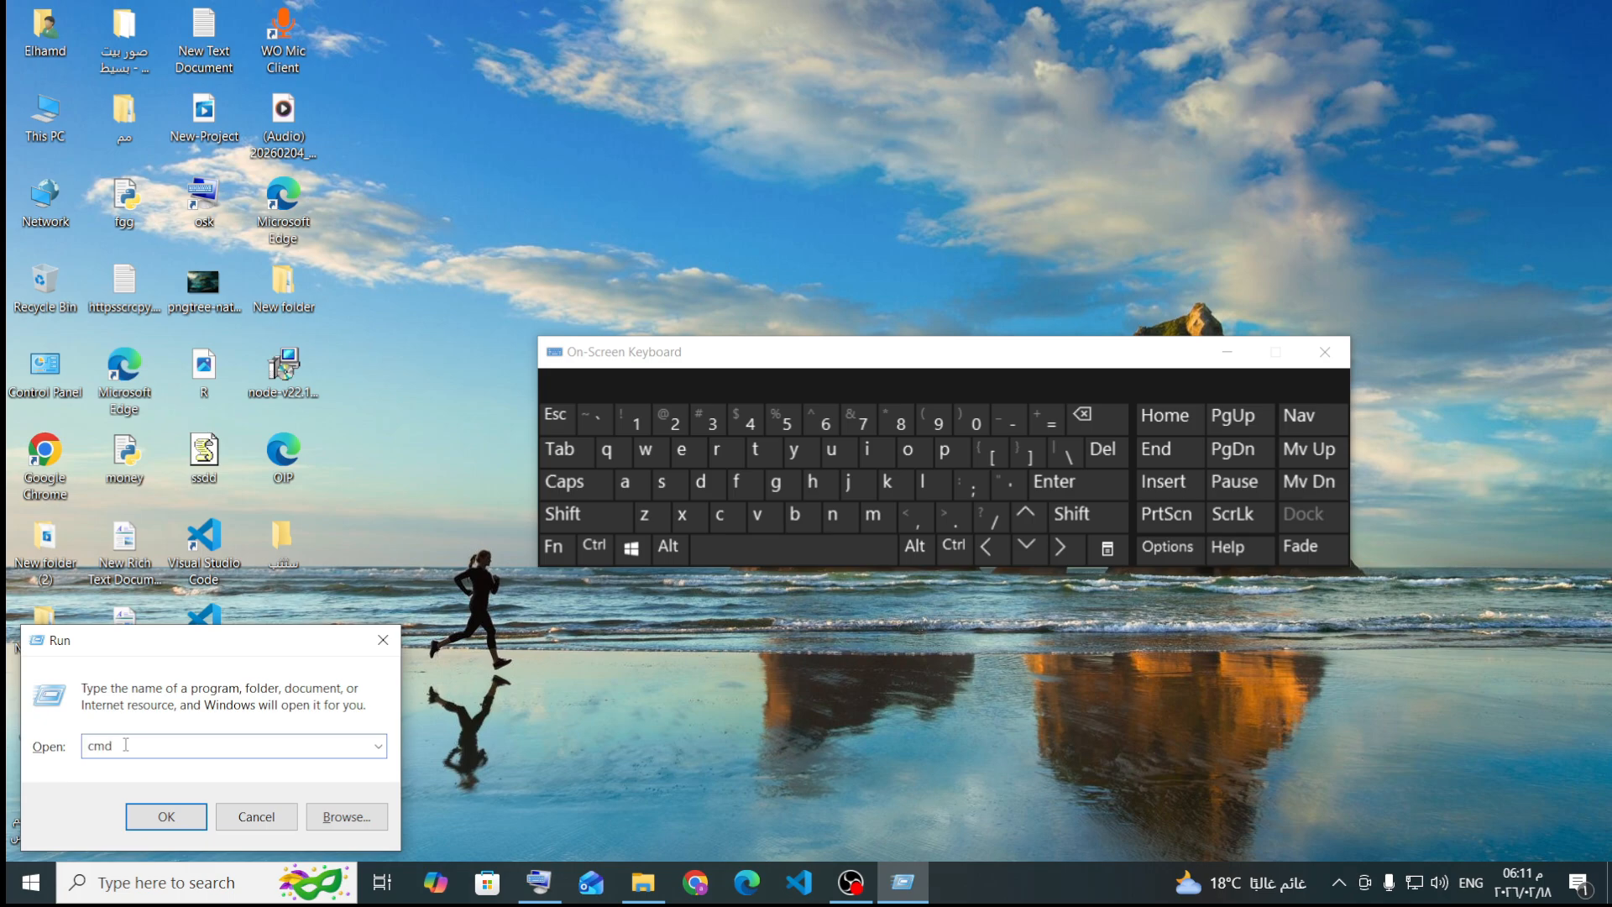
{"action": "left_click", "coordinate": [1115, 413]}
{"action": "left_click", "coordinate": [1115, 413]}
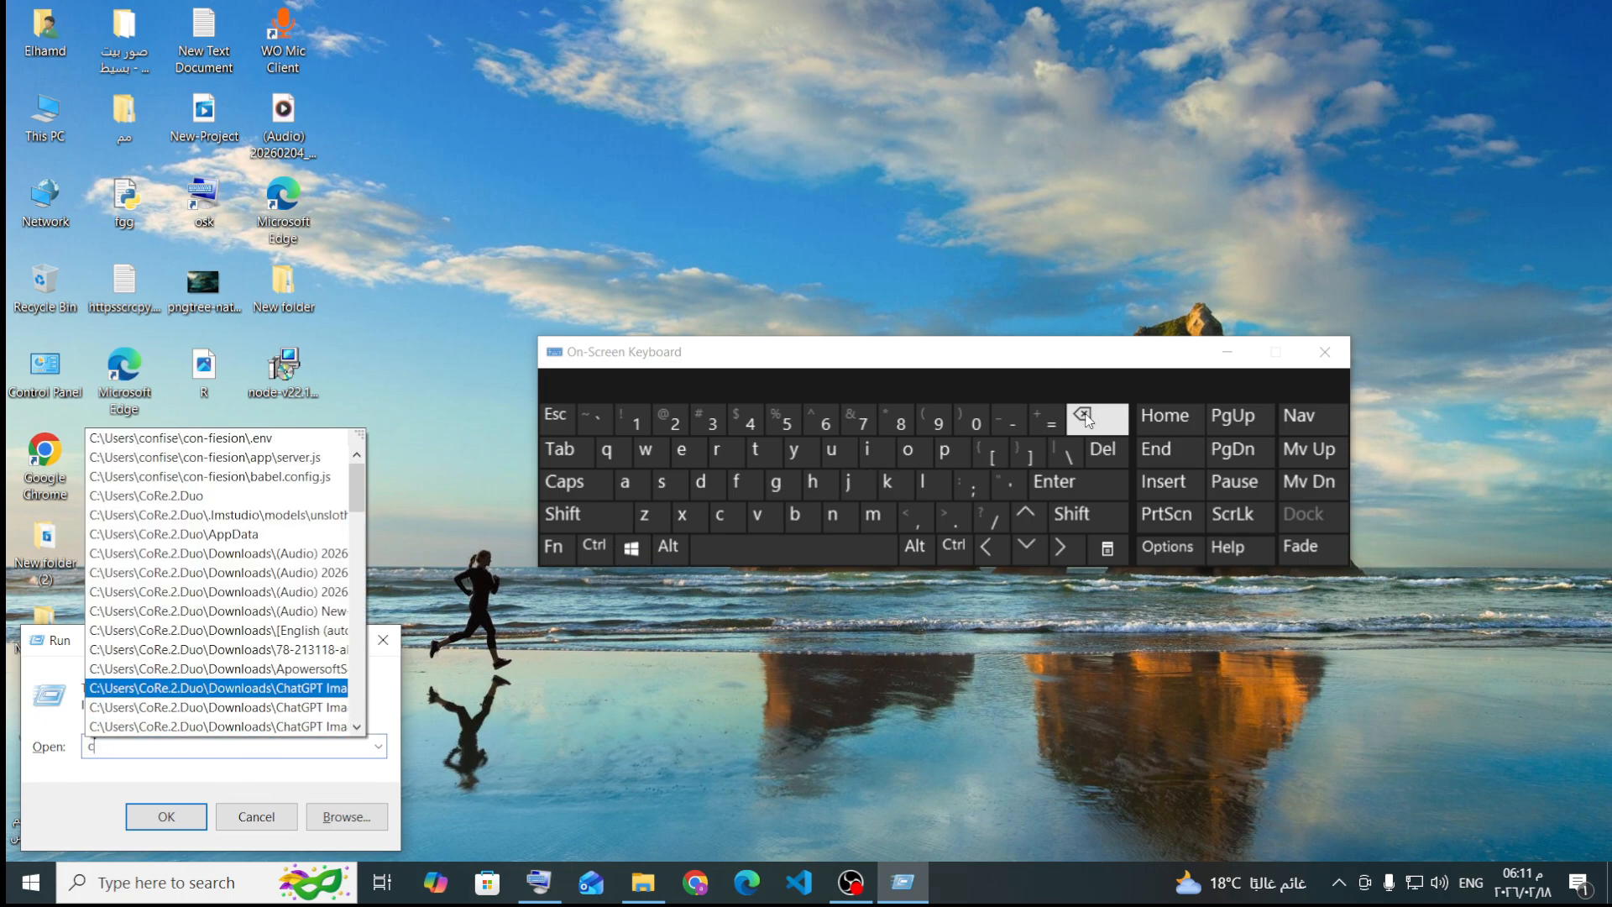
{"action": "left_click", "coordinate": [1088, 415]}
Step: Run temp to open the Windows temp folder and grant permanent access to it
{"action": "left_click", "coordinate": [754, 453]}
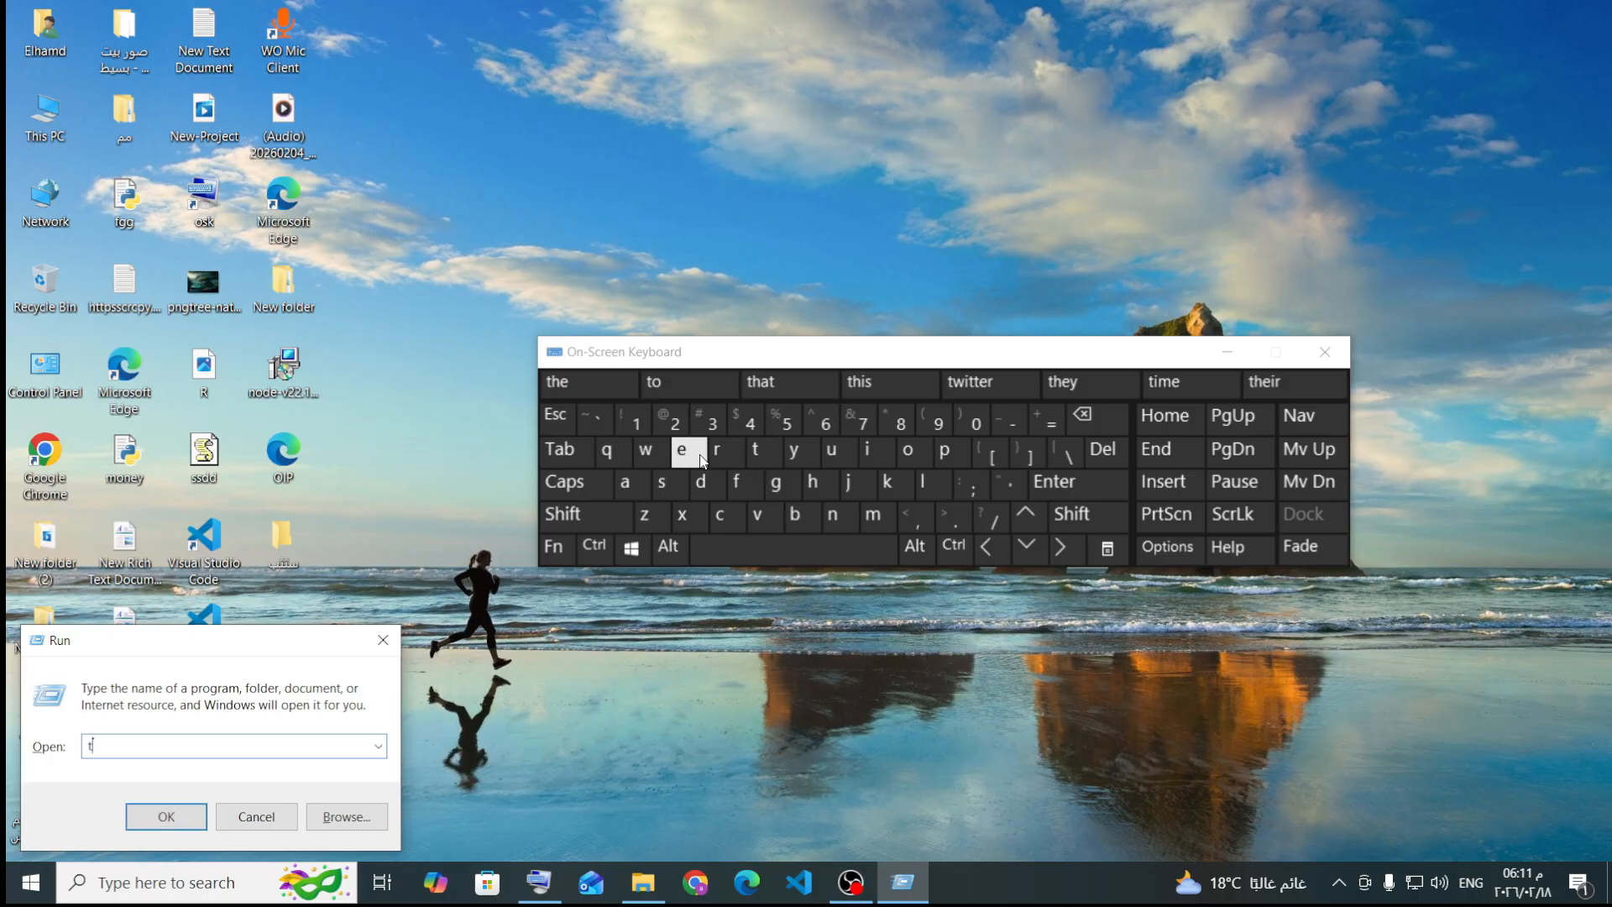
{"action": "left_click", "coordinate": [680, 449]}
{"action": "left_click", "coordinate": [872, 514]}
{"action": "left_click", "coordinate": [946, 449]}
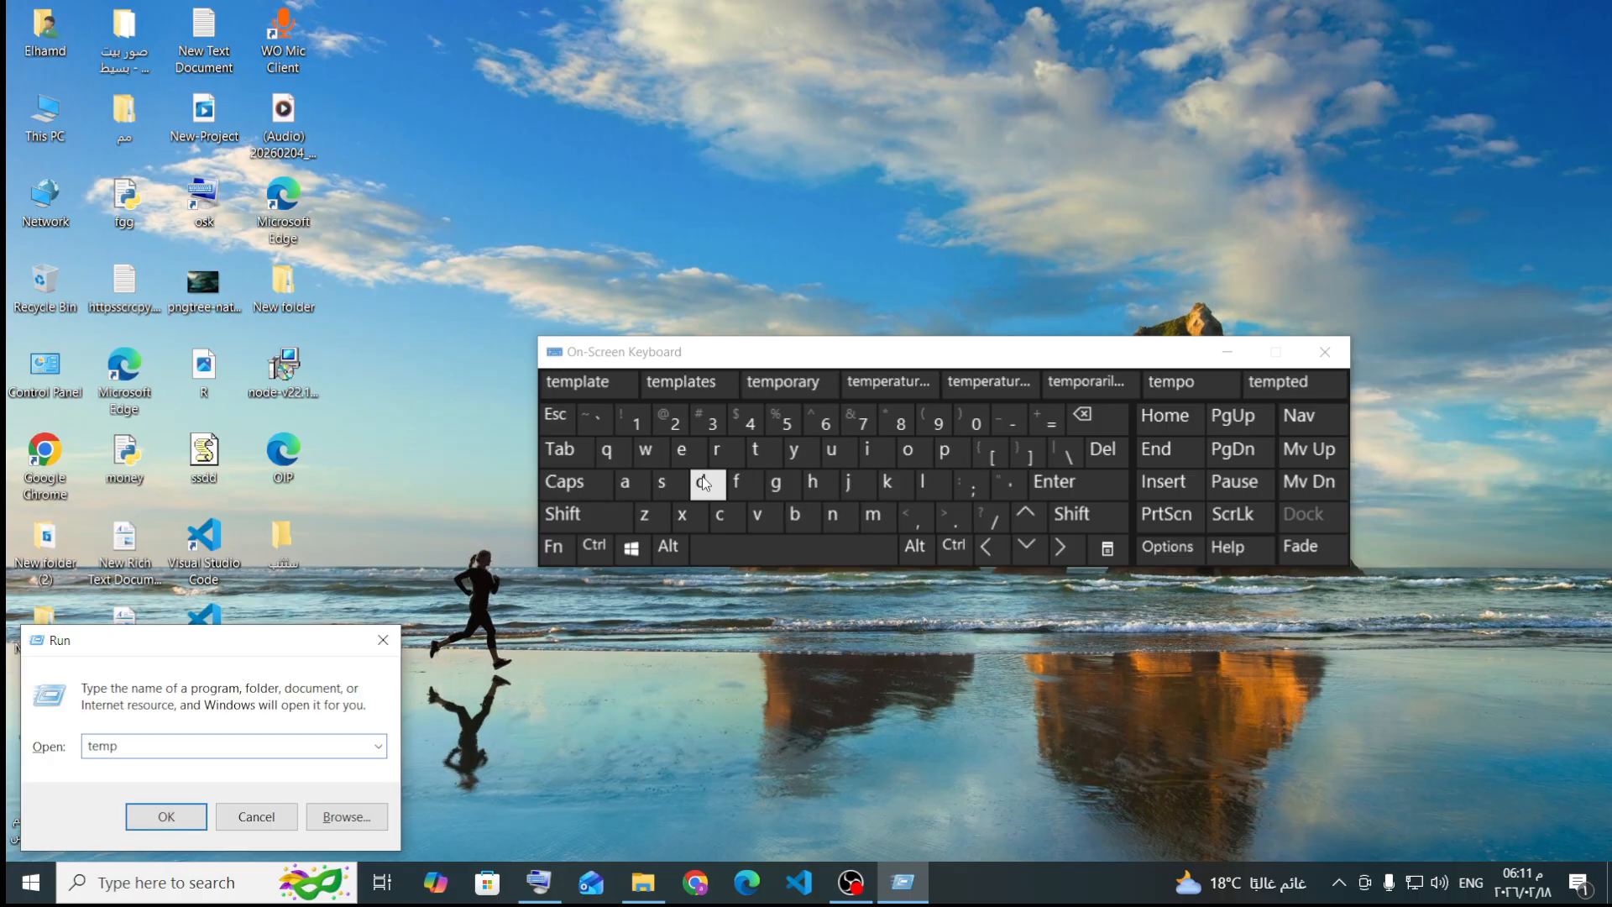
{"action": "left_click", "coordinate": [194, 814]}
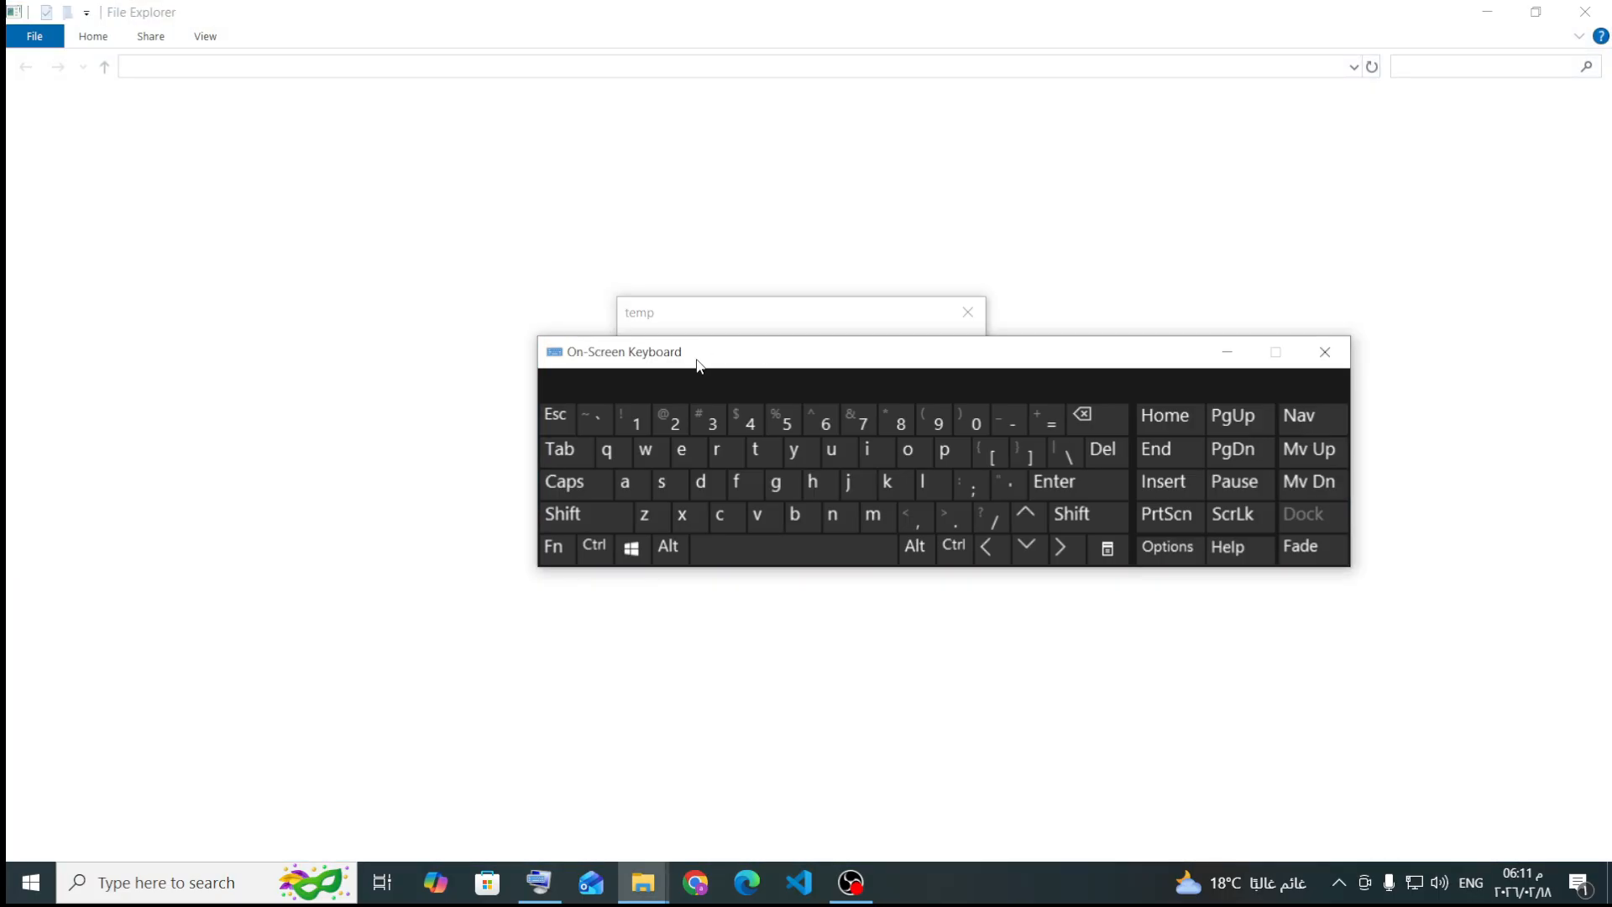
{"action": "left_click_drag", "start_coordinate": [696, 365], "coordinate": [1077, 530]}
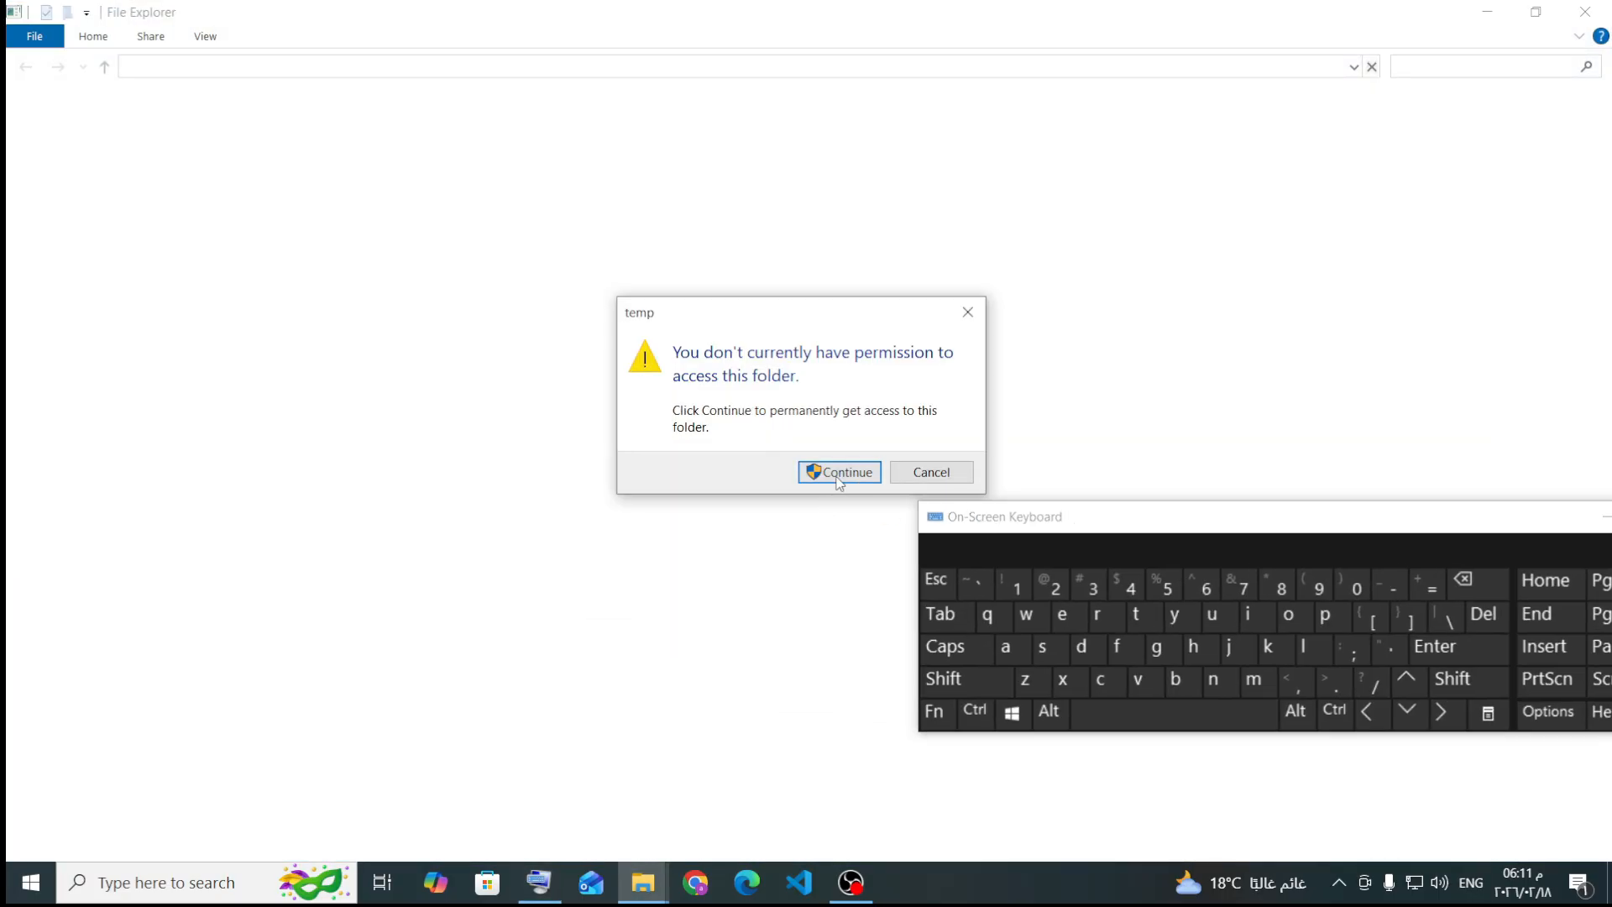
{"action": "left_click", "coordinate": [810, 471]}
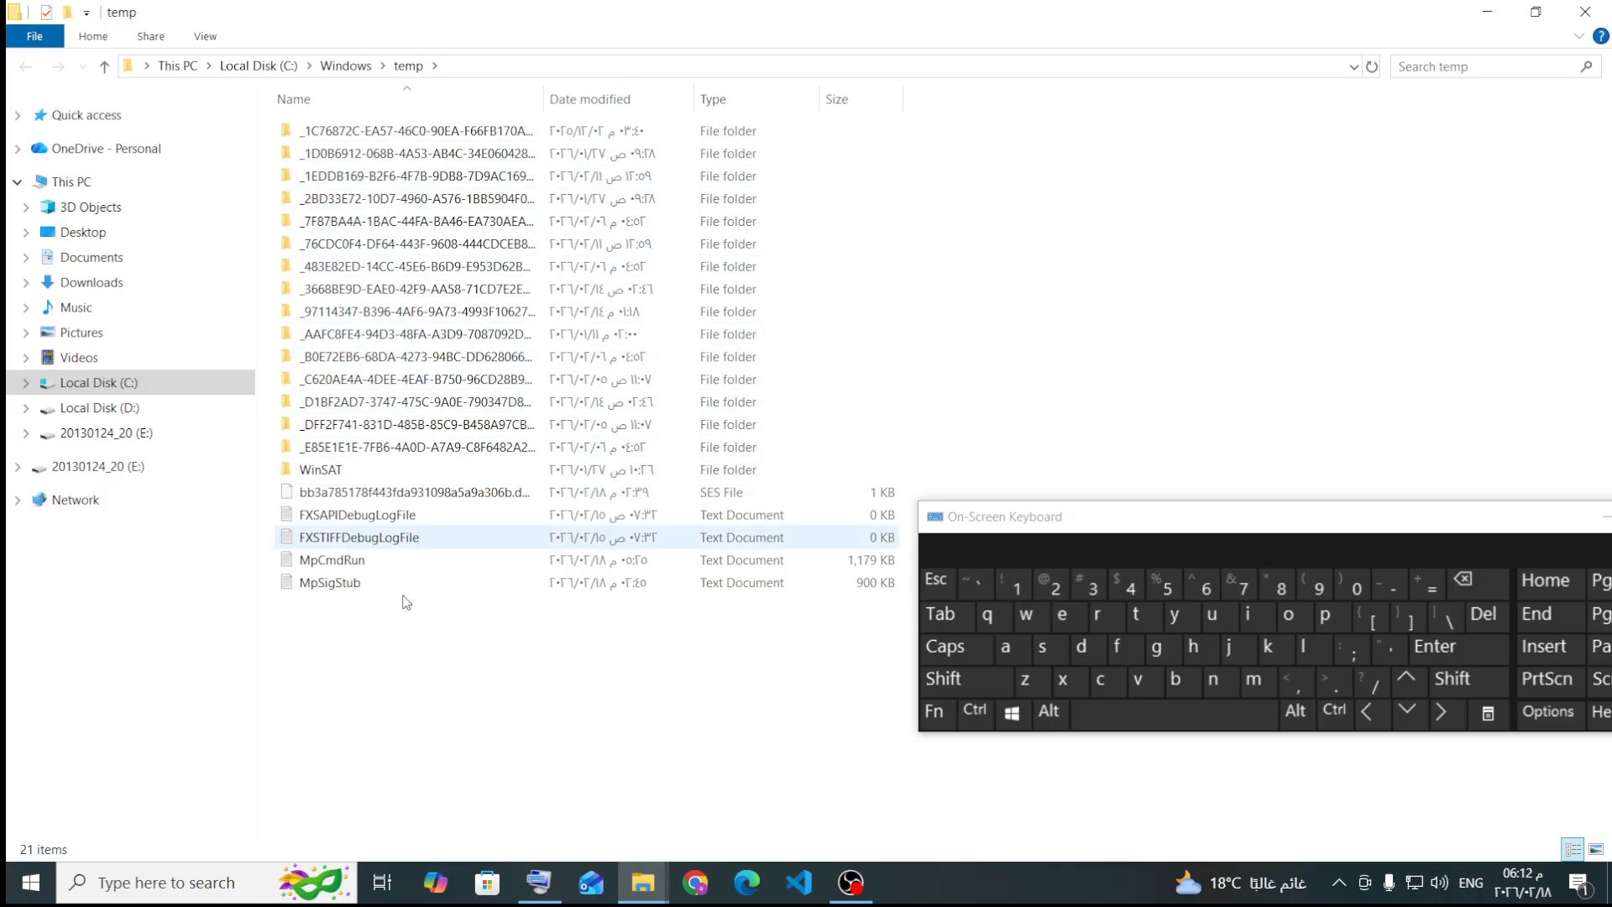
Step: Delete everything in the Windows temp folder, skip the protected WinSAT folder, and close the window
{"action": "left_click_drag", "start_coordinate": [594, 710], "coordinate": [364, 115]}
{"action": "right_click", "coordinate": [387, 223]}
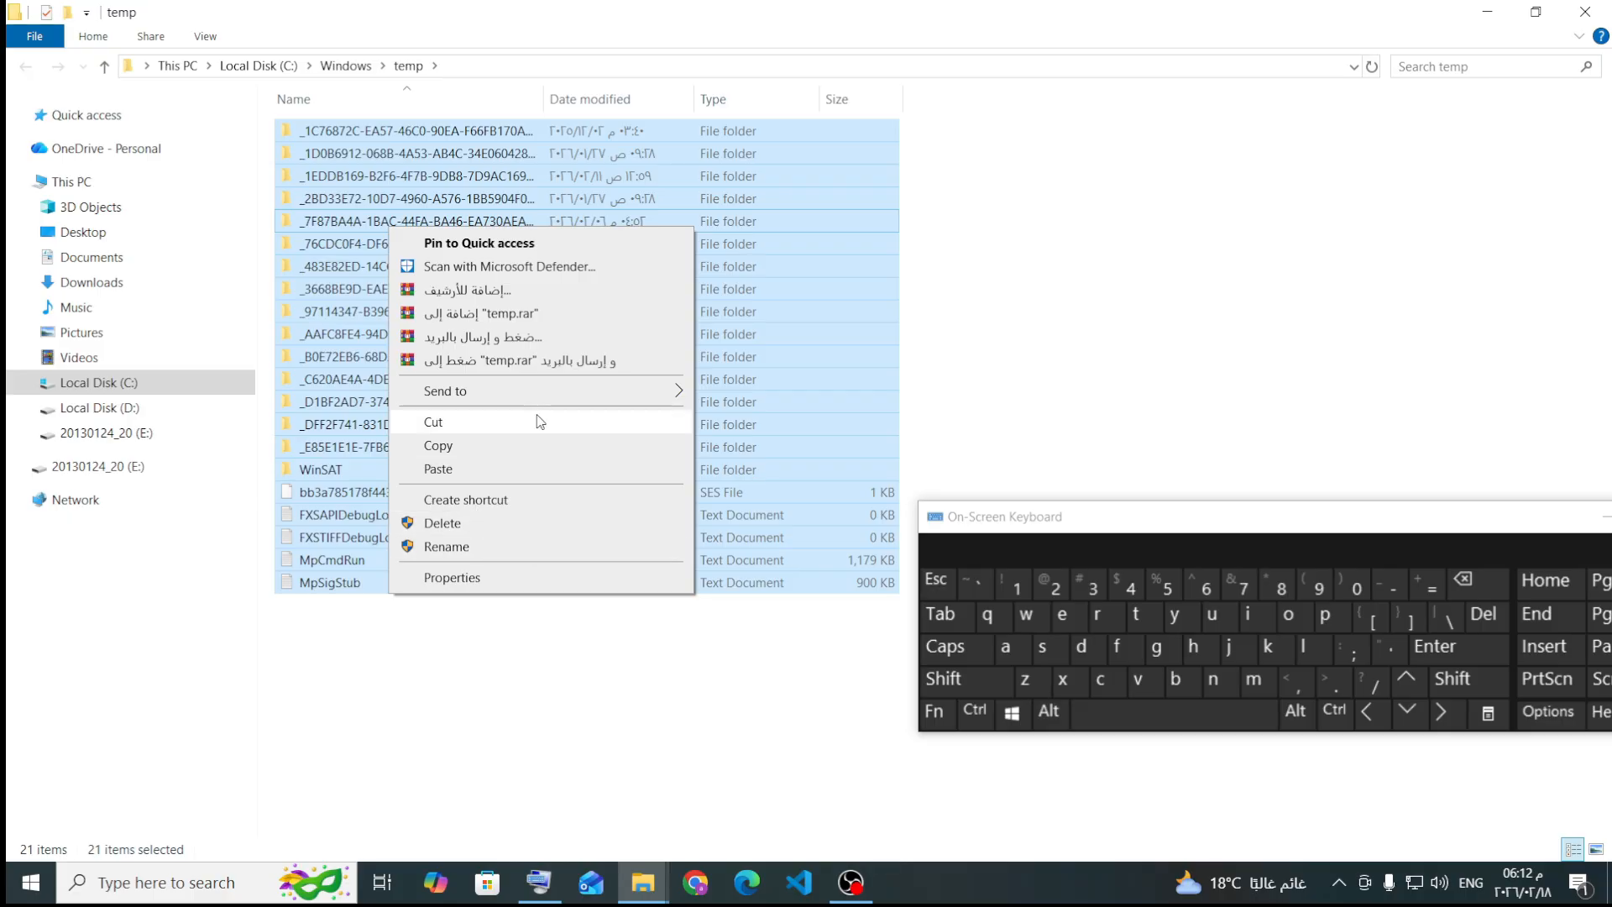
{"action": "left_click", "coordinate": [475, 526]}
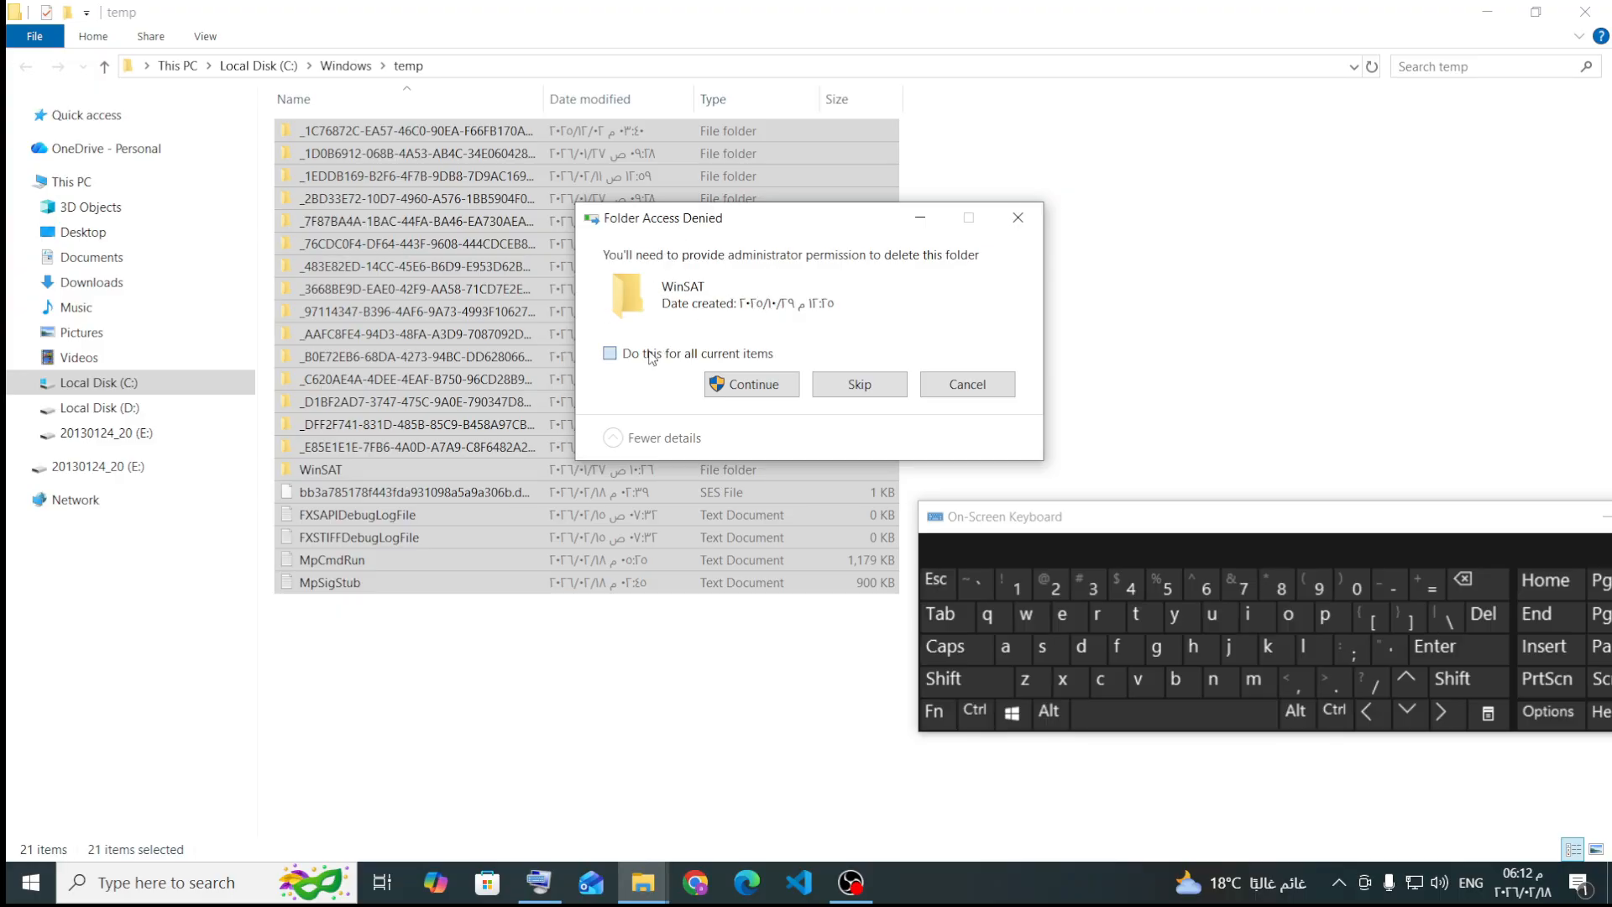
{"action": "left_click", "coordinate": [859, 384]}
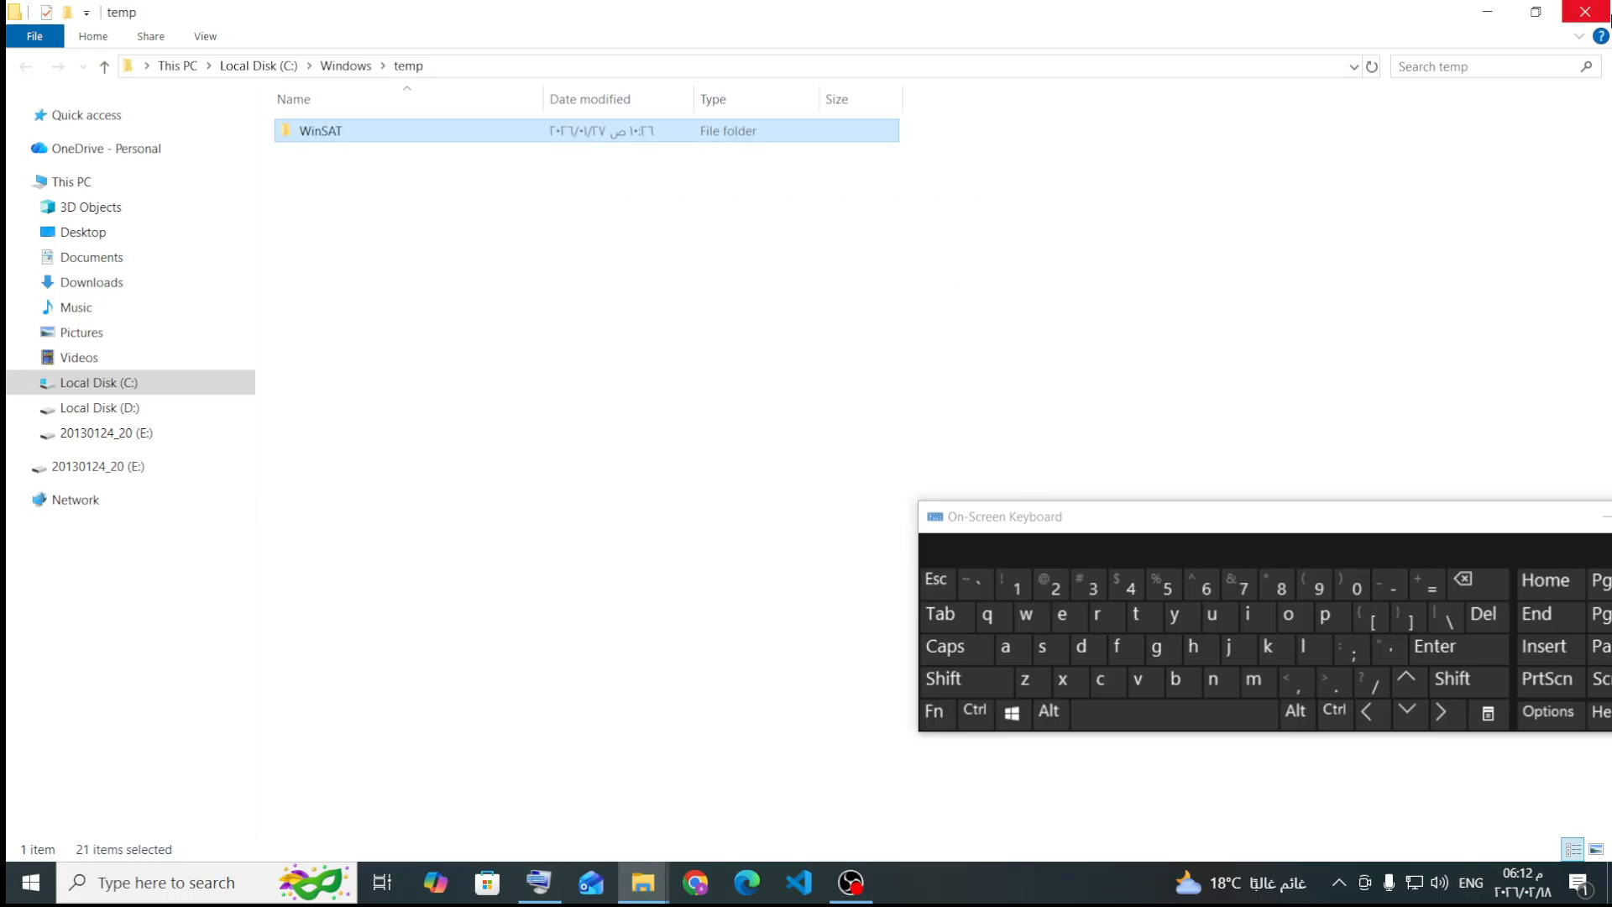
{"action": "left_click", "coordinate": [1587, 12]}
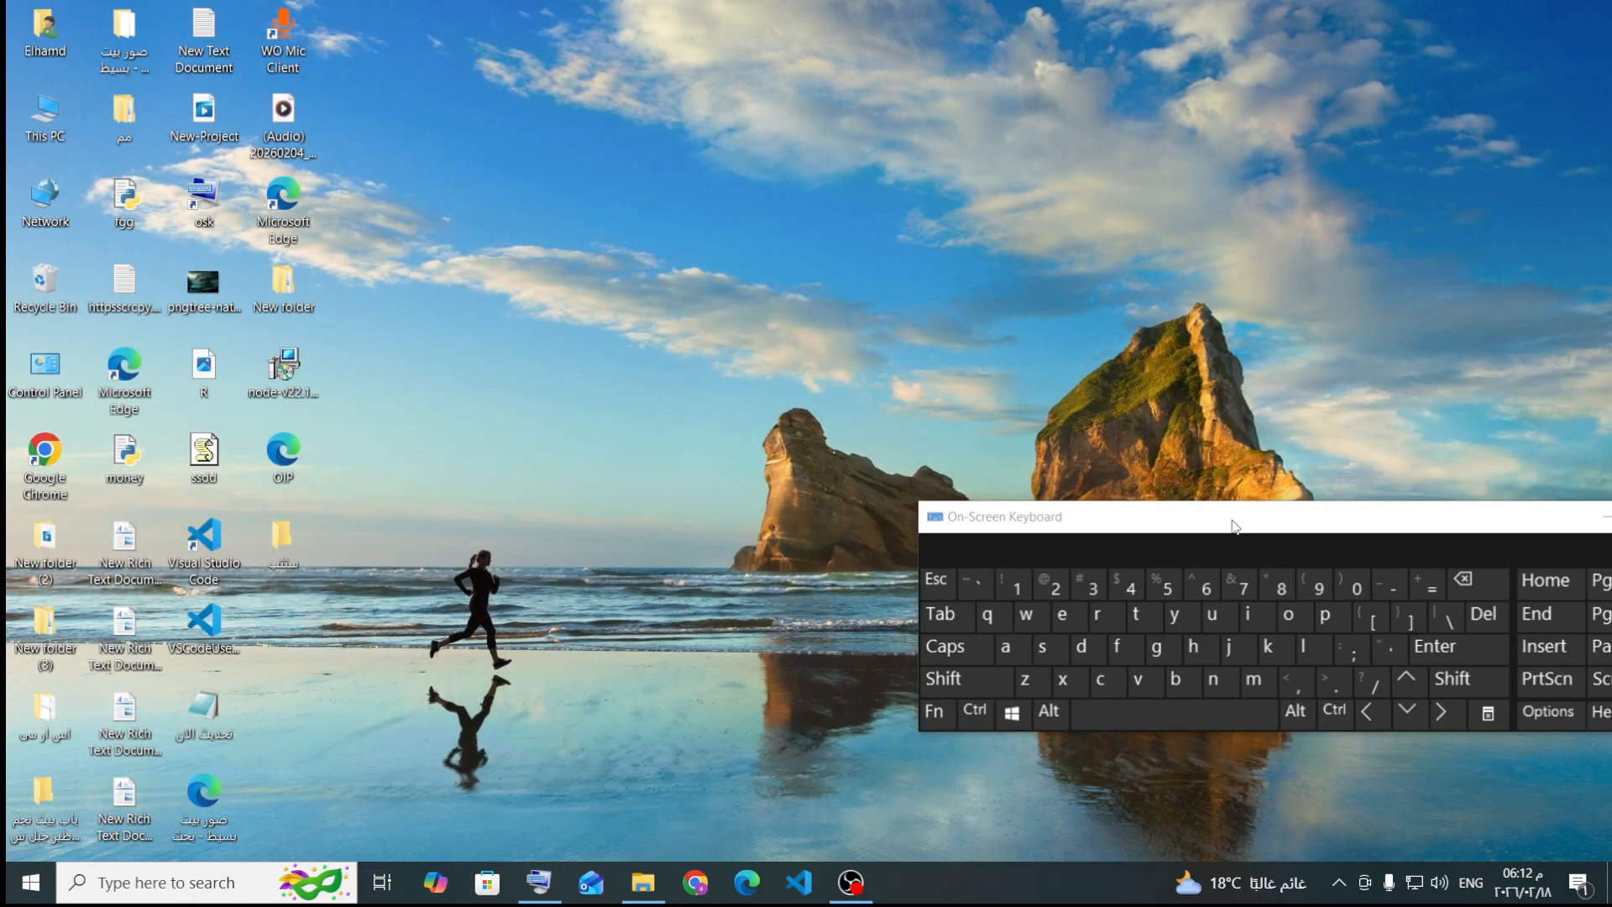
Step: Reopen the Run dialog and clear the temp entry from it
{"action": "left_click_drag", "start_coordinate": [1234, 527], "coordinate": [885, 345]}
{"action": "left_click", "coordinate": [675, 527]}
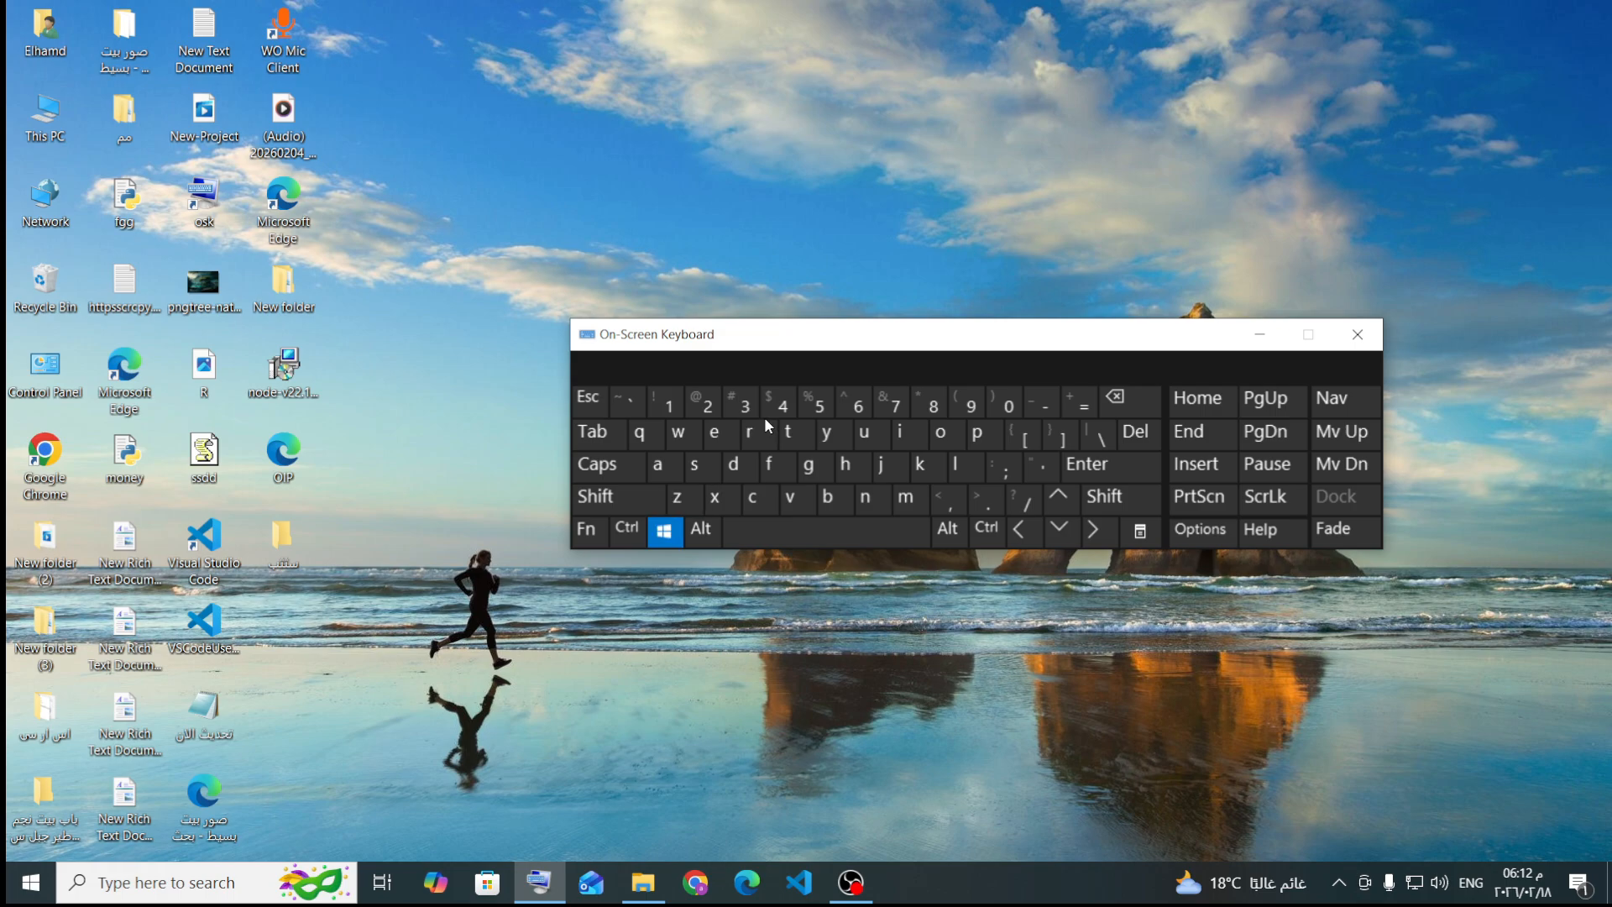
{"action": "left_click", "coordinate": [749, 432]}
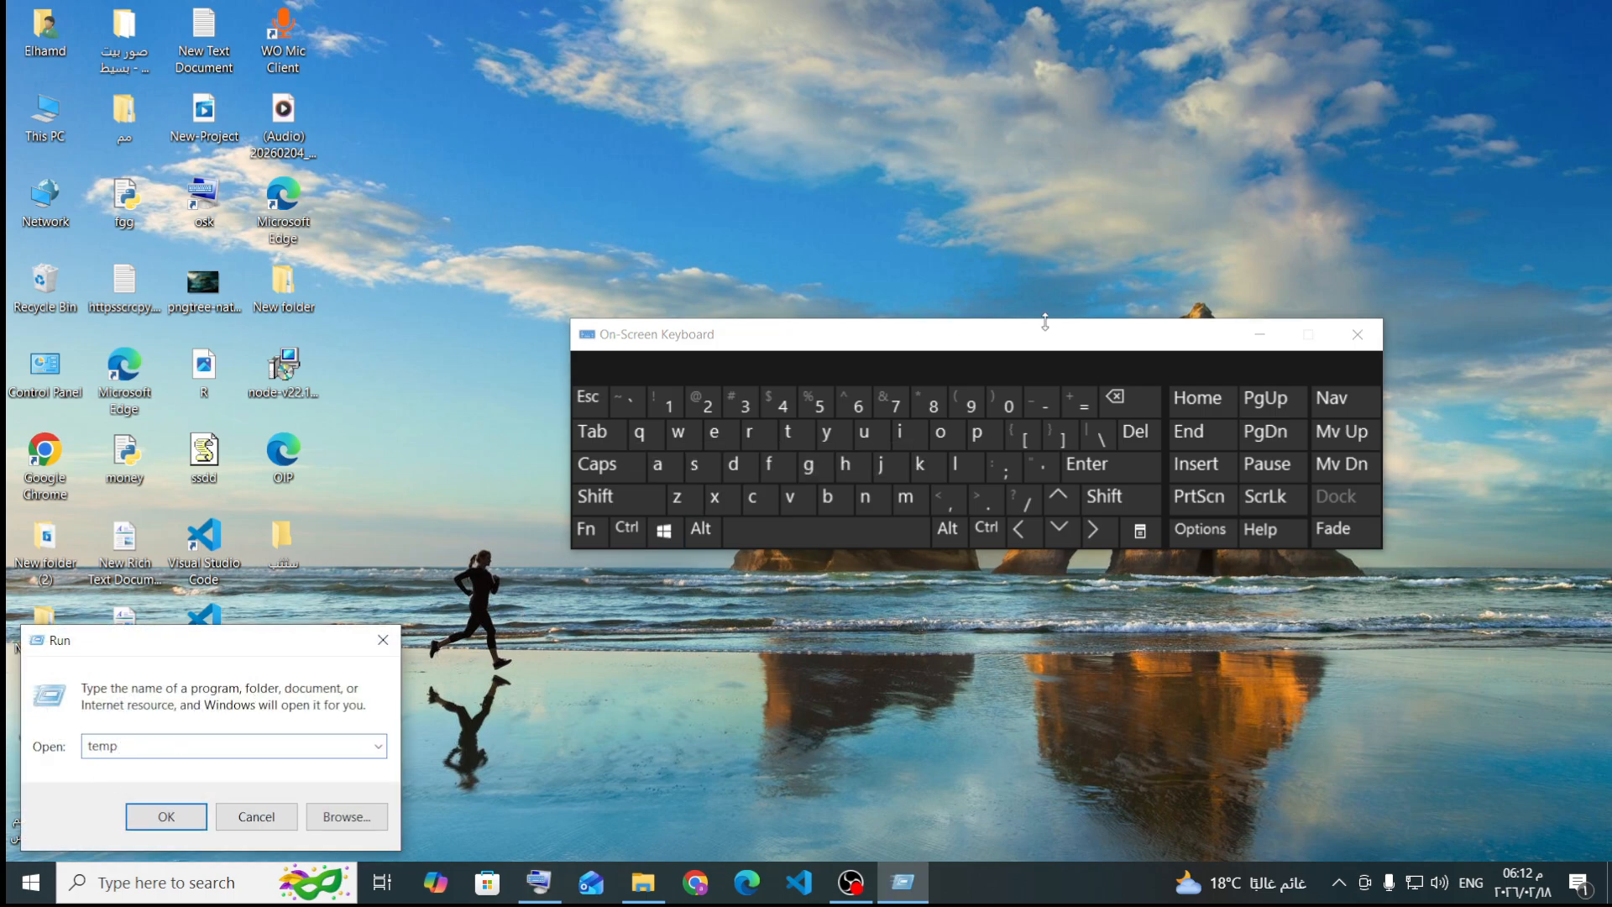
{"action": "left_click", "coordinate": [1147, 411]}
{"action": "left_click", "coordinate": [1148, 412]}
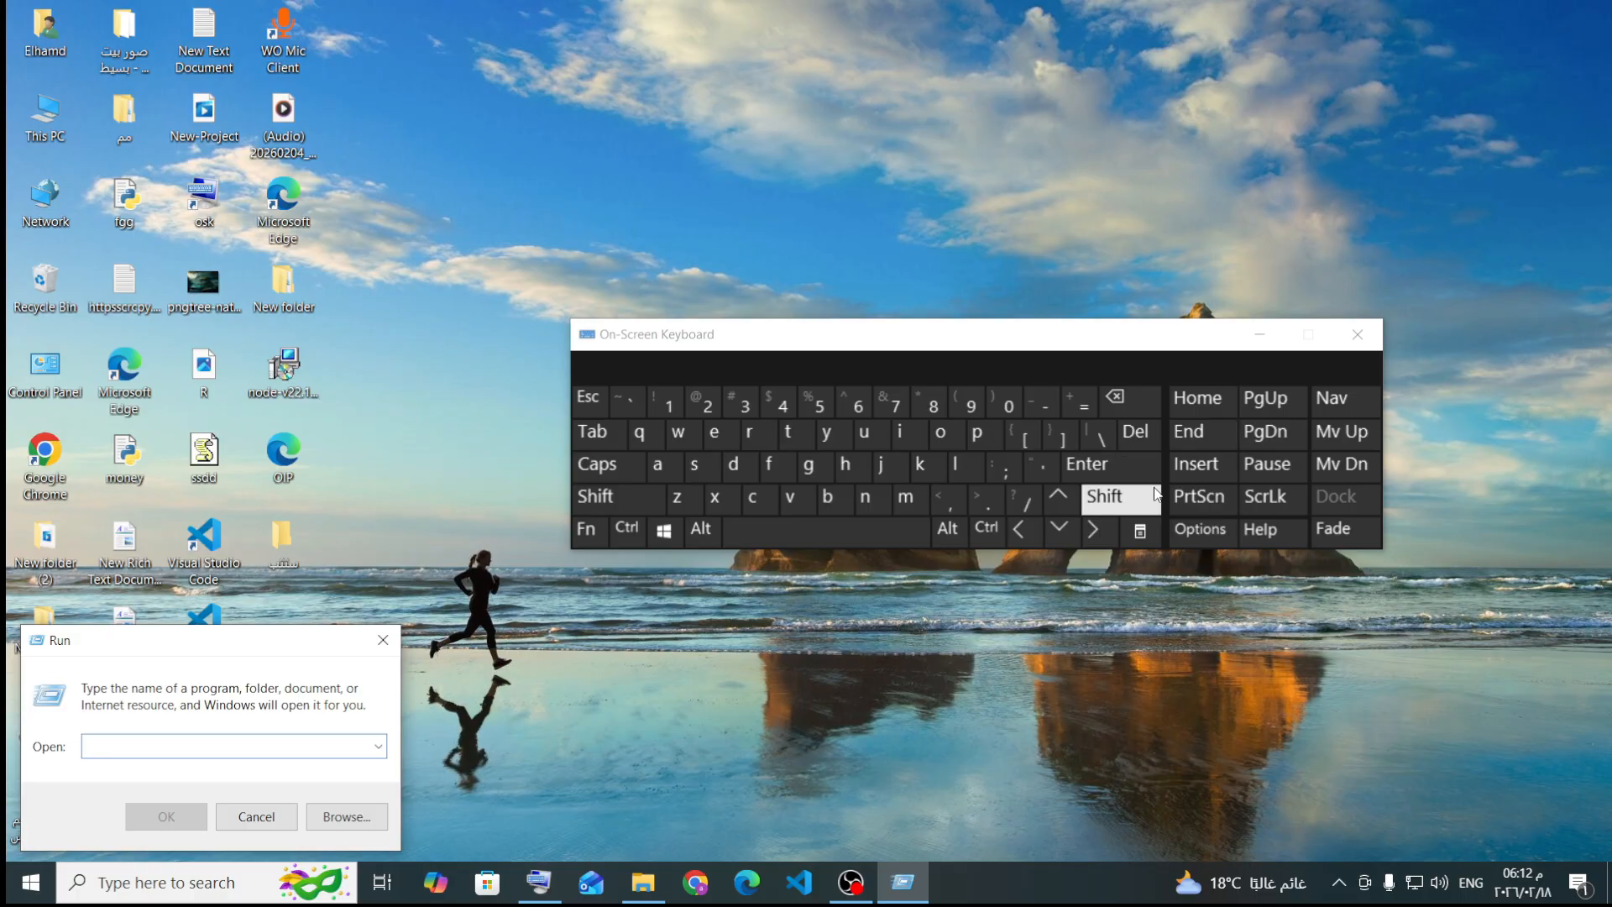
Step: Run %temp% to open the user account's Temp folder
{"action": "left_click", "coordinate": [1125, 496]}
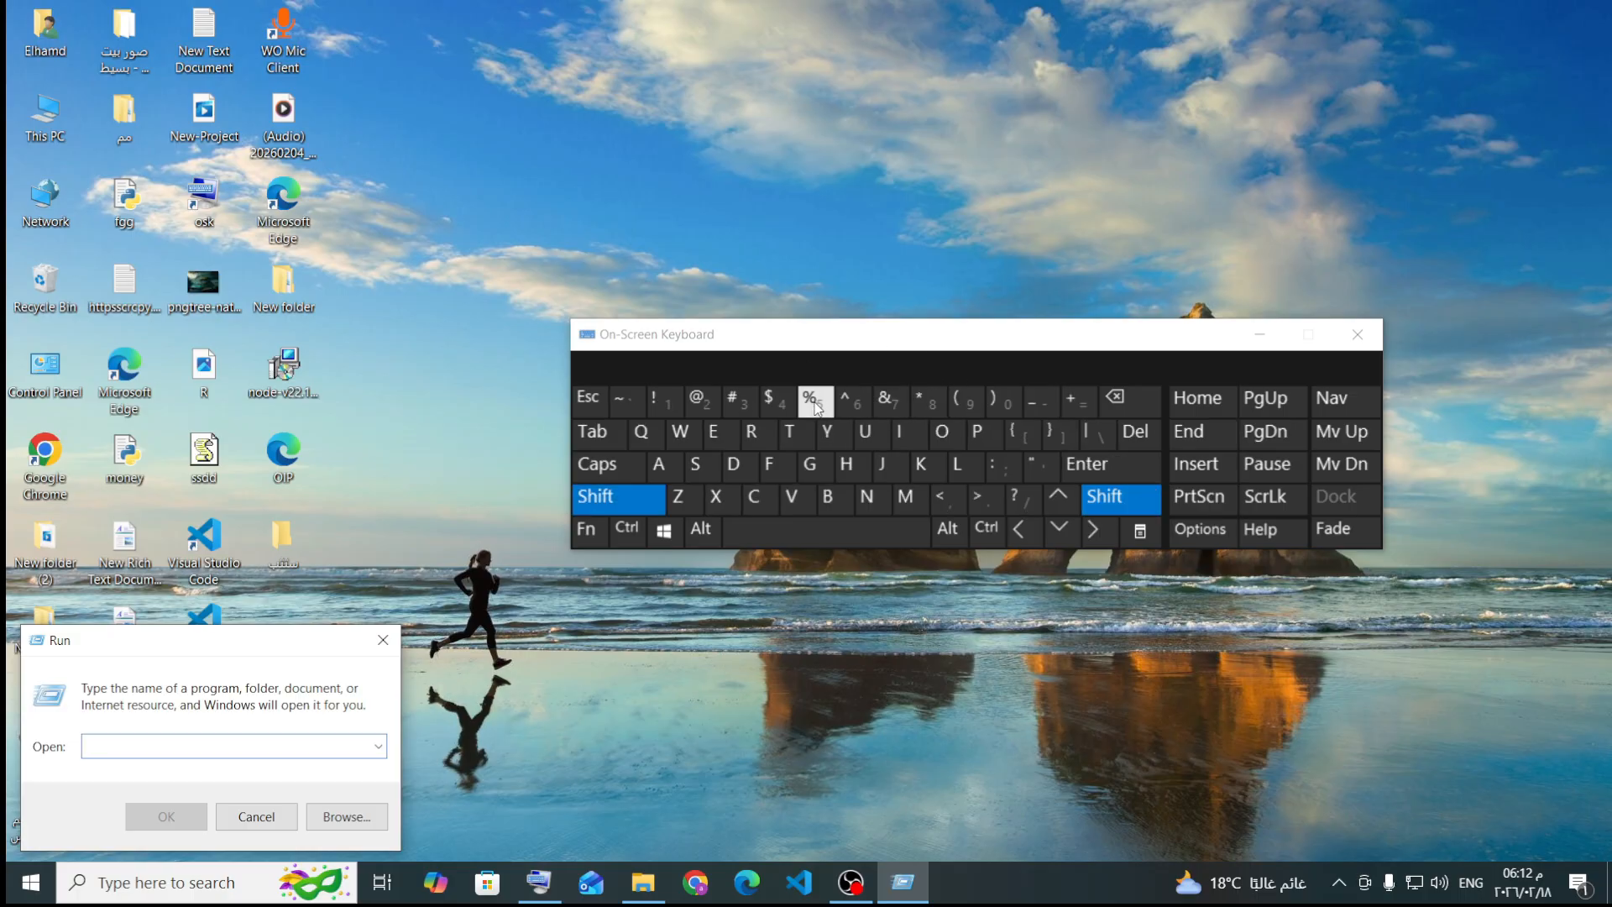
{"action": "left_click", "coordinate": [1140, 393]}
{"action": "left_click", "coordinate": [1134, 501]}
{"action": "left_click", "coordinate": [813, 405]}
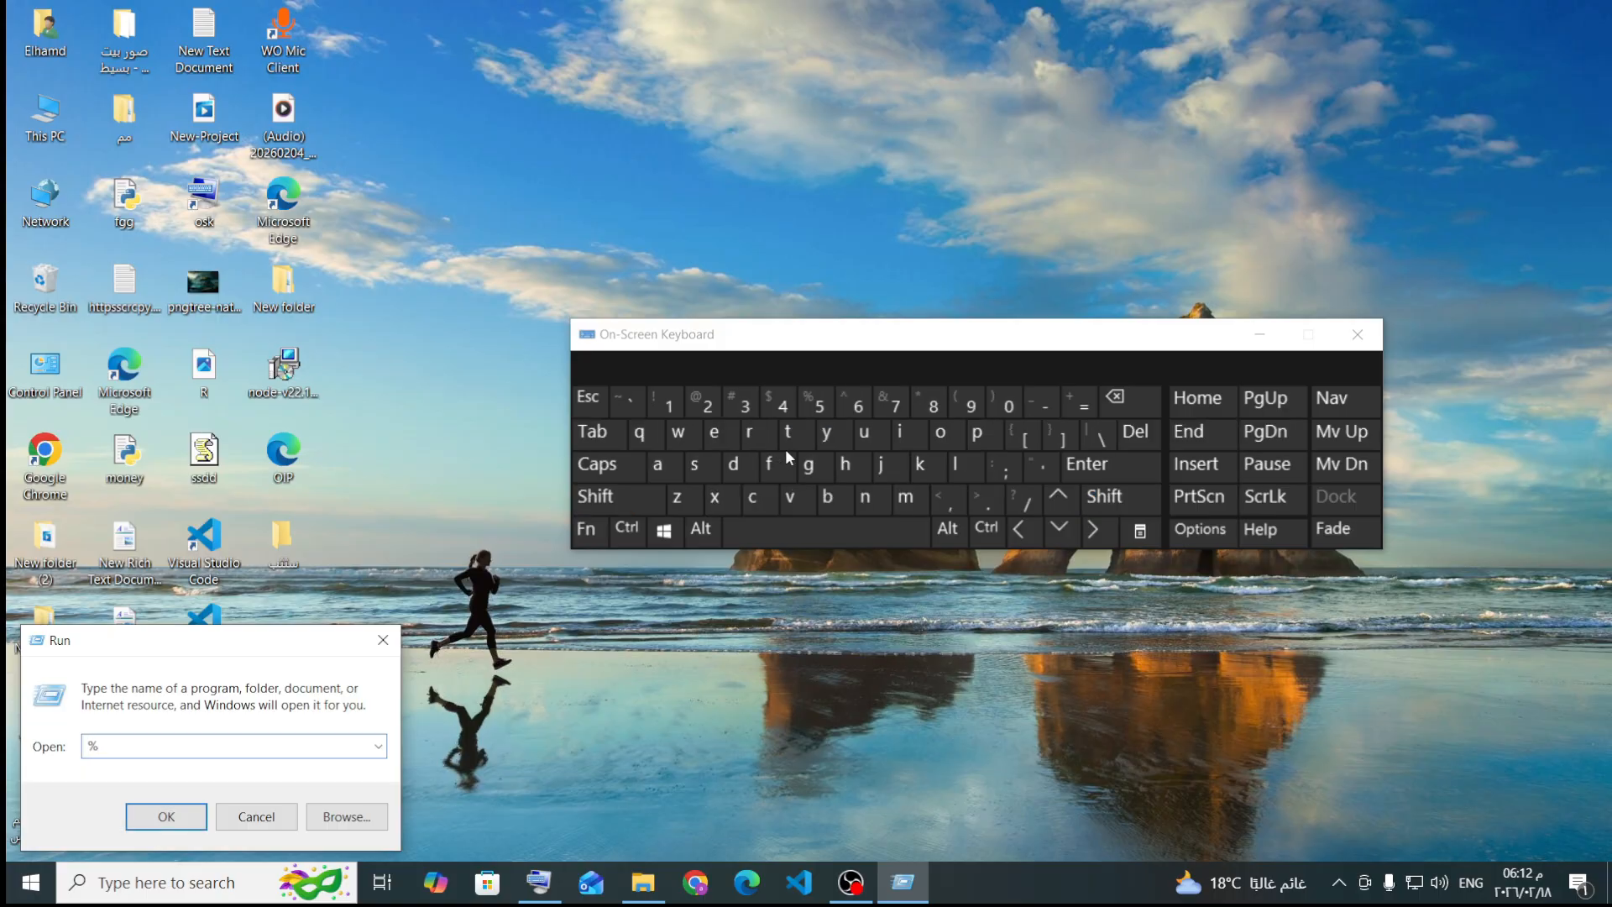
{"action": "left_click", "coordinate": [714, 434]}
{"action": "left_click", "coordinate": [914, 502]}
{"action": "left_click", "coordinate": [984, 442]}
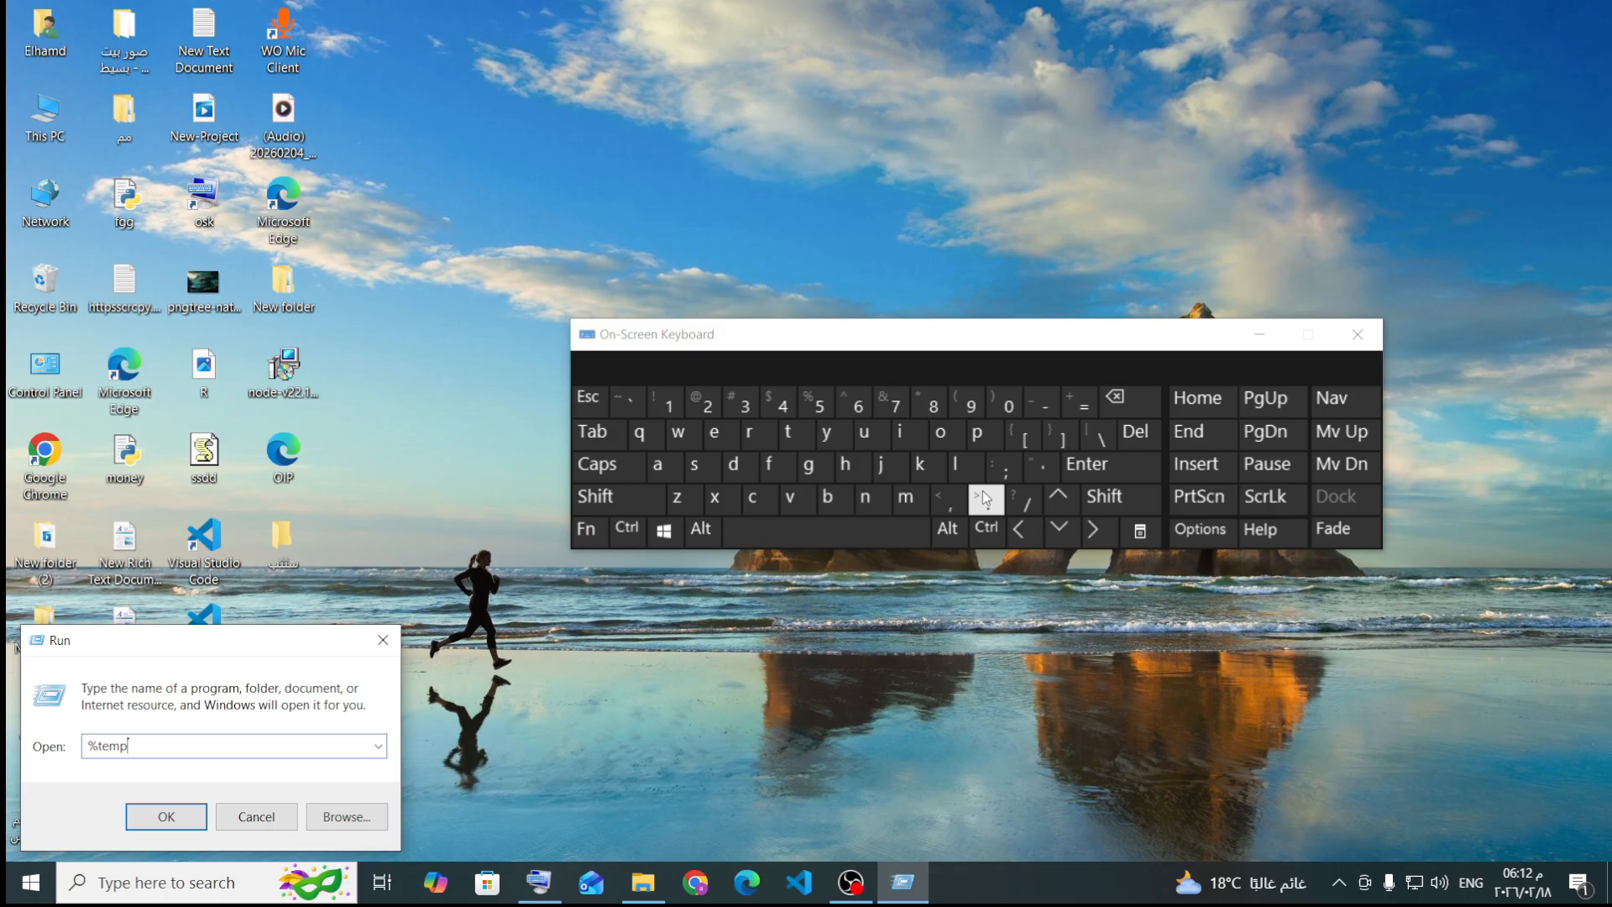
{"action": "left_click", "coordinate": [1113, 501]}
{"action": "left_click", "coordinate": [818, 405]}
{"action": "left_click", "coordinate": [174, 821]}
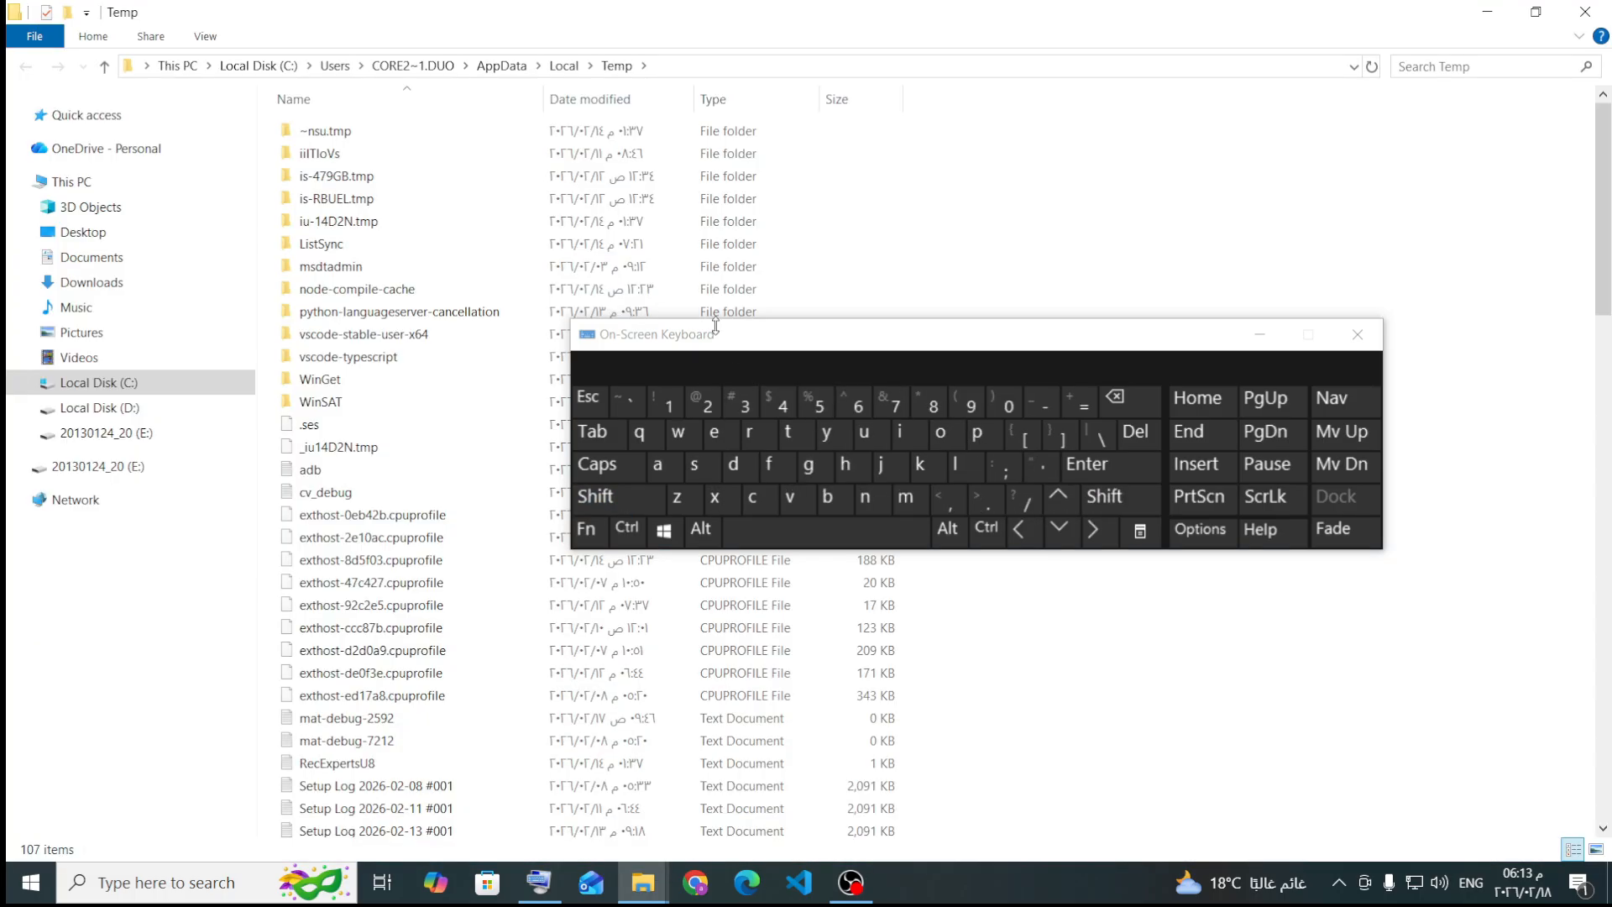
Step: Move the On-Screen Keyboard off the file list and look through the user Temp folder's contents
{"action": "left_click_drag", "start_coordinate": [715, 326], "coordinate": [1200, 258]}
{"action": "scroll", "coordinate": [532, 504], "scroll_direction": "down", "scroll_amount": 20}
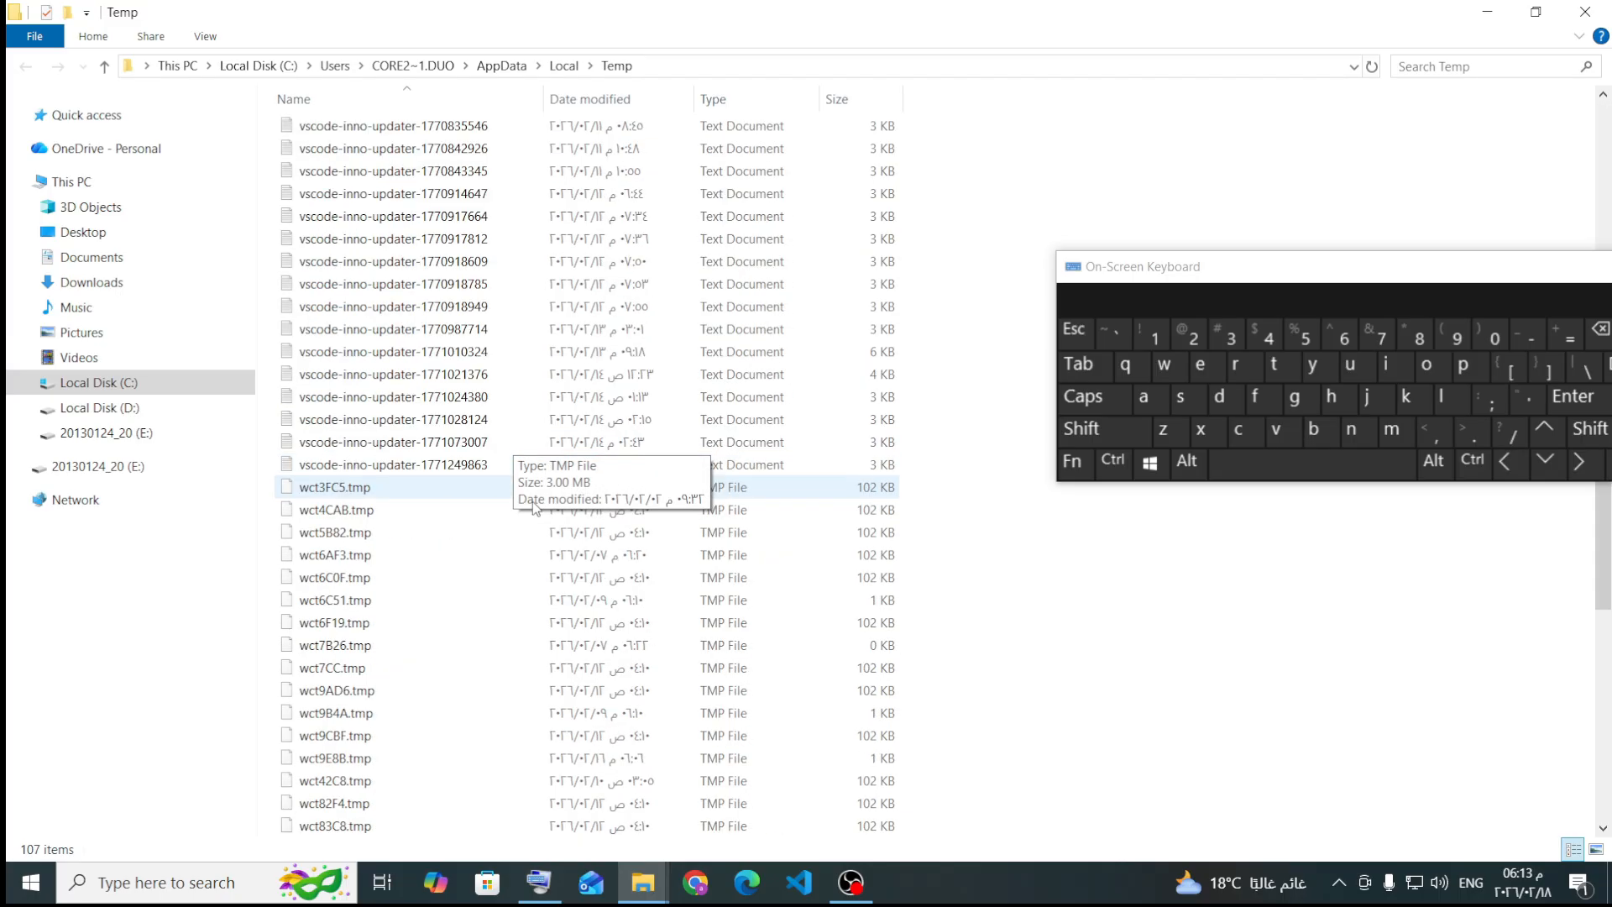
{"action": "scroll", "coordinate": [532, 507], "scroll_direction": "up", "scroll_amount": 20}
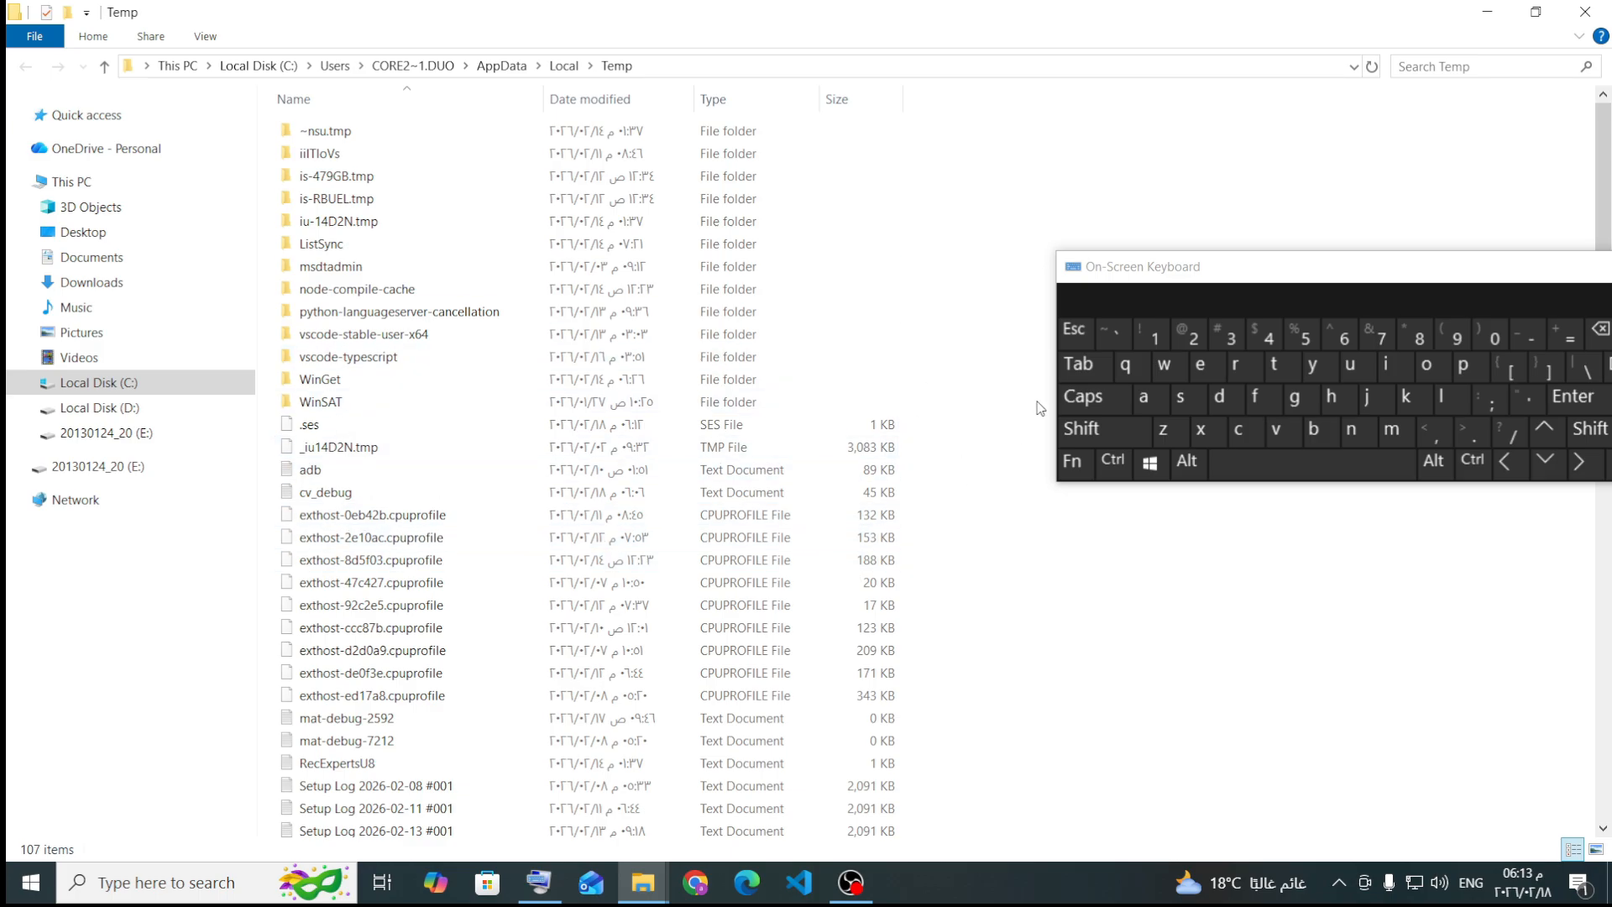
{"action": "left_click", "coordinate": [1109, 472]}
{"action": "left_click", "coordinate": [1142, 398]}
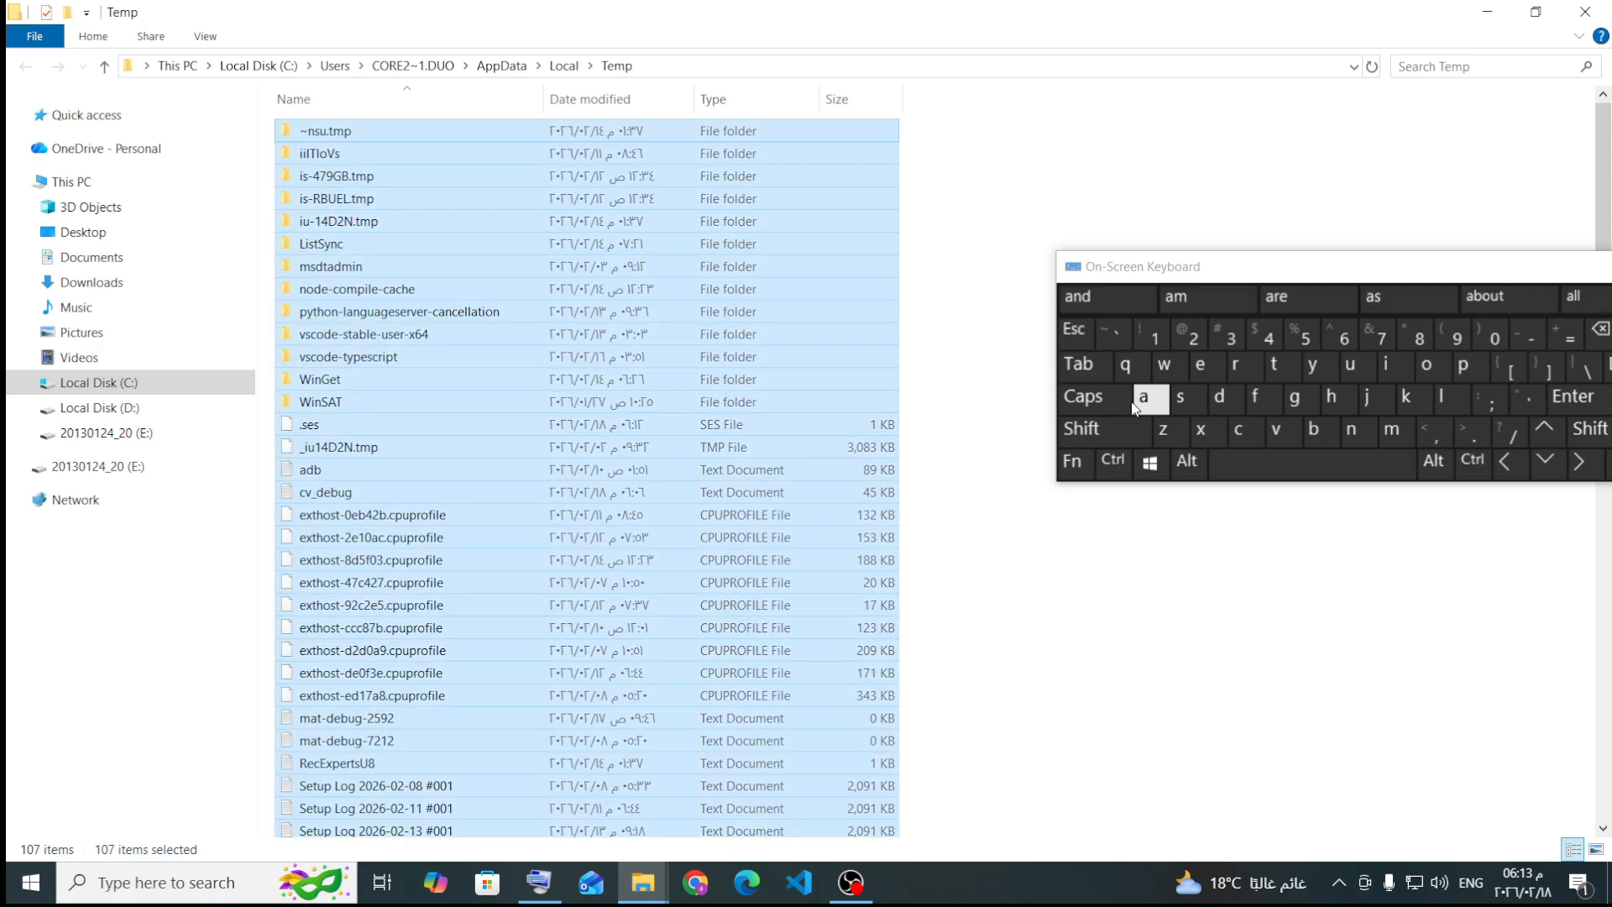
{"action": "left_click", "coordinate": [950, 375]}
{"action": "right_click", "coordinate": [949, 372]}
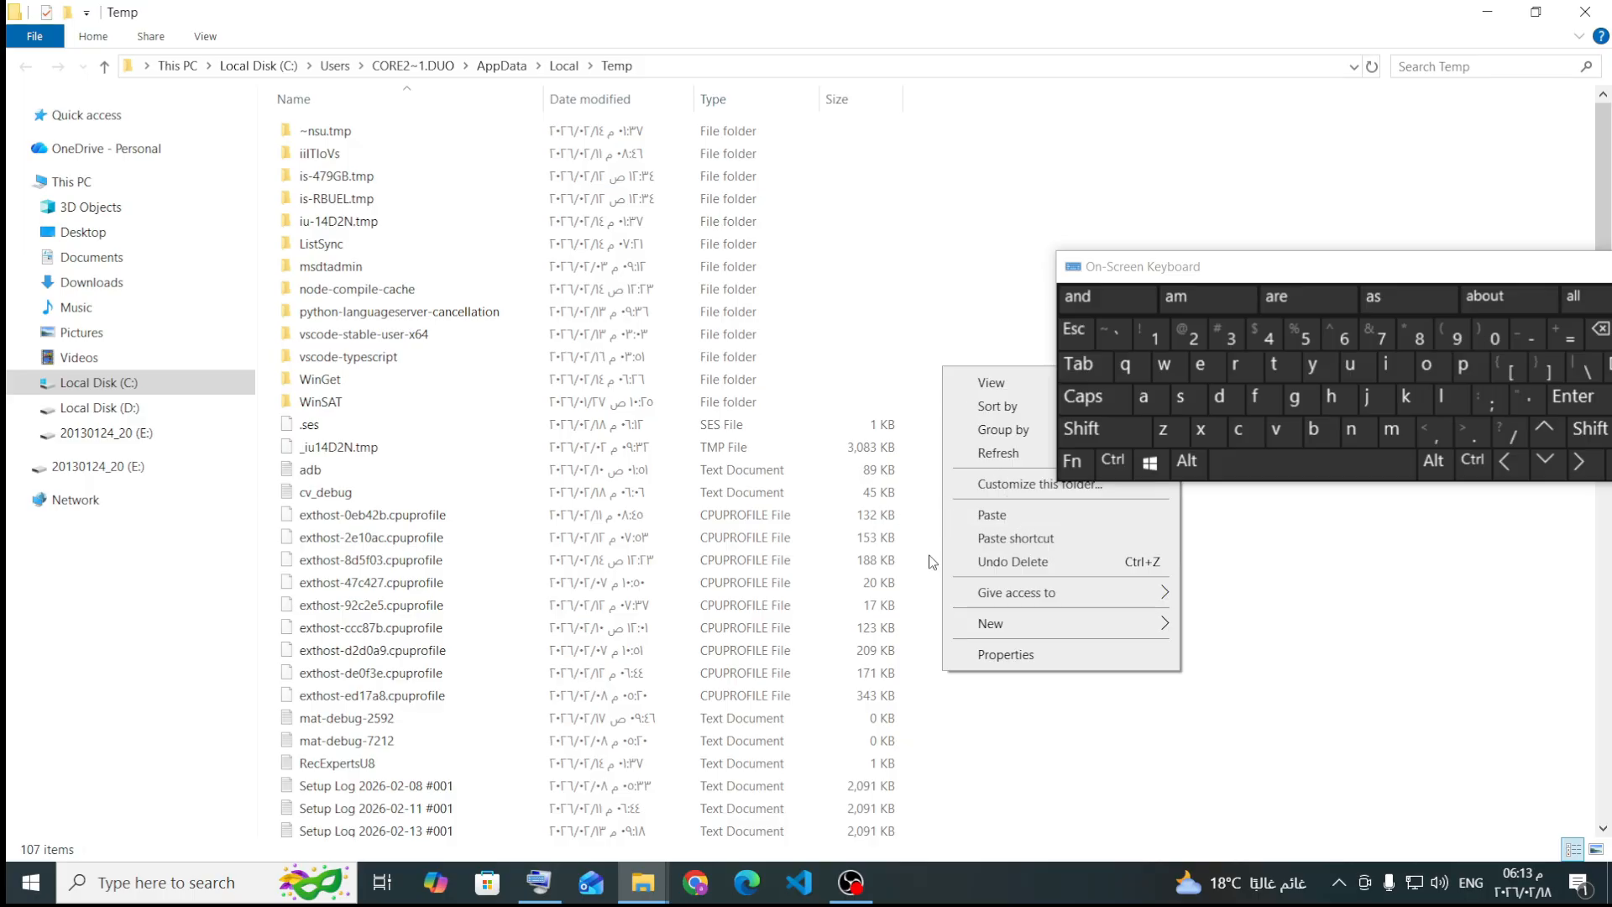
{"action": "left_click", "coordinate": [1251, 552]}
Step: Delete all items in the user Temp folder, skip those that cannot be removed, and close the window
{"action": "left_click", "coordinate": [1115, 460]}
{"action": "left_click", "coordinate": [1143, 396]}
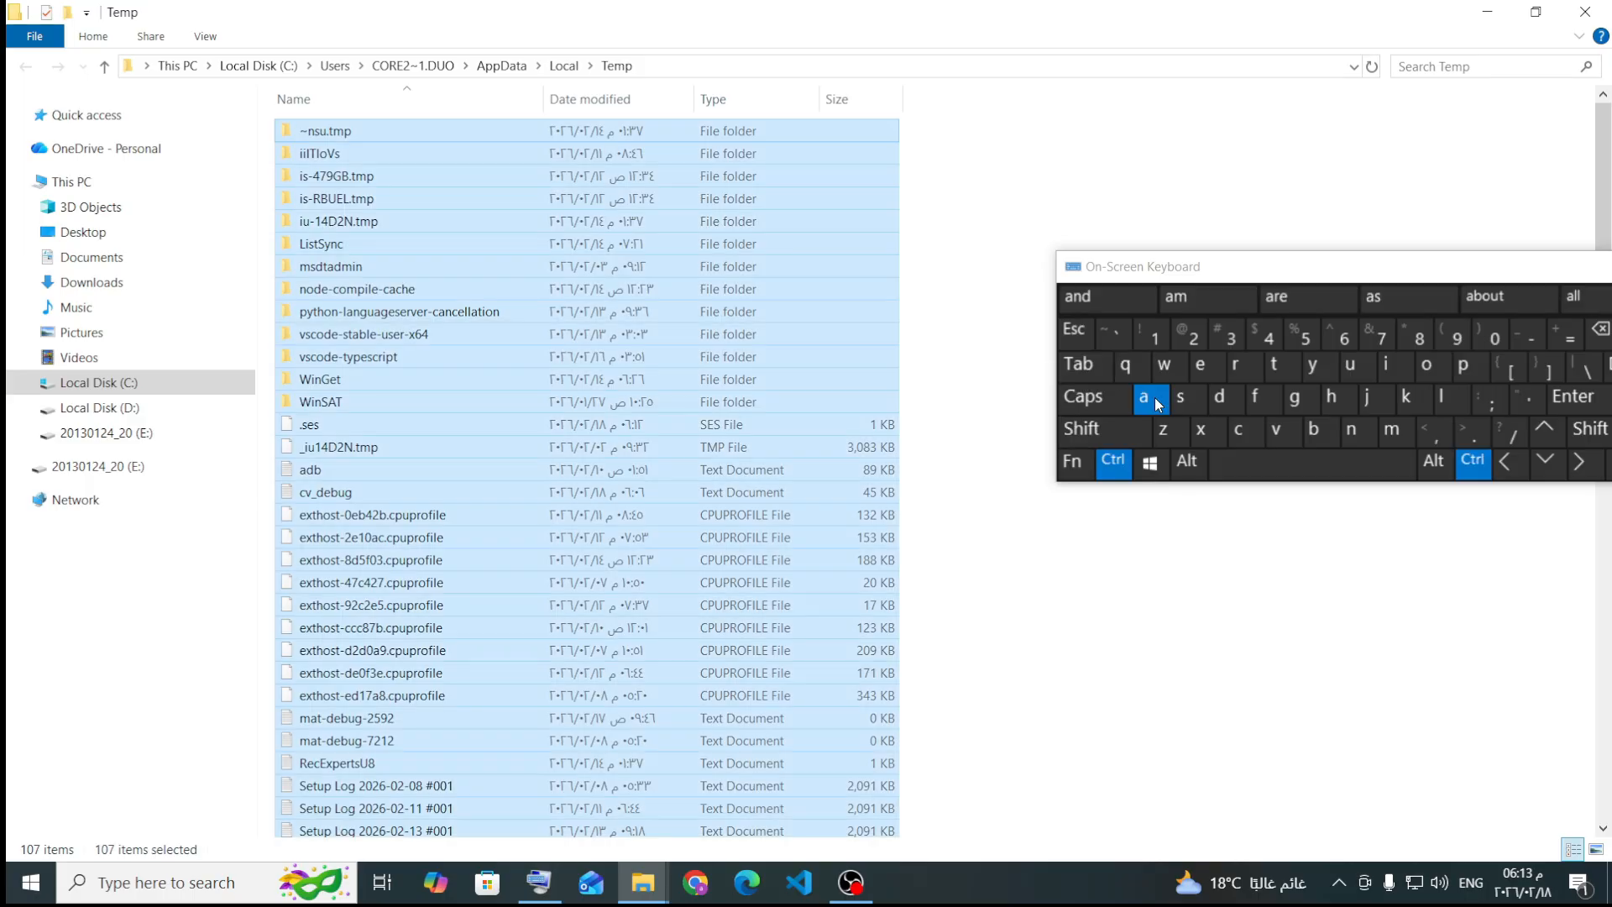
{"action": "left_click_drag", "start_coordinate": [1476, 270], "coordinate": [1300, 267]}
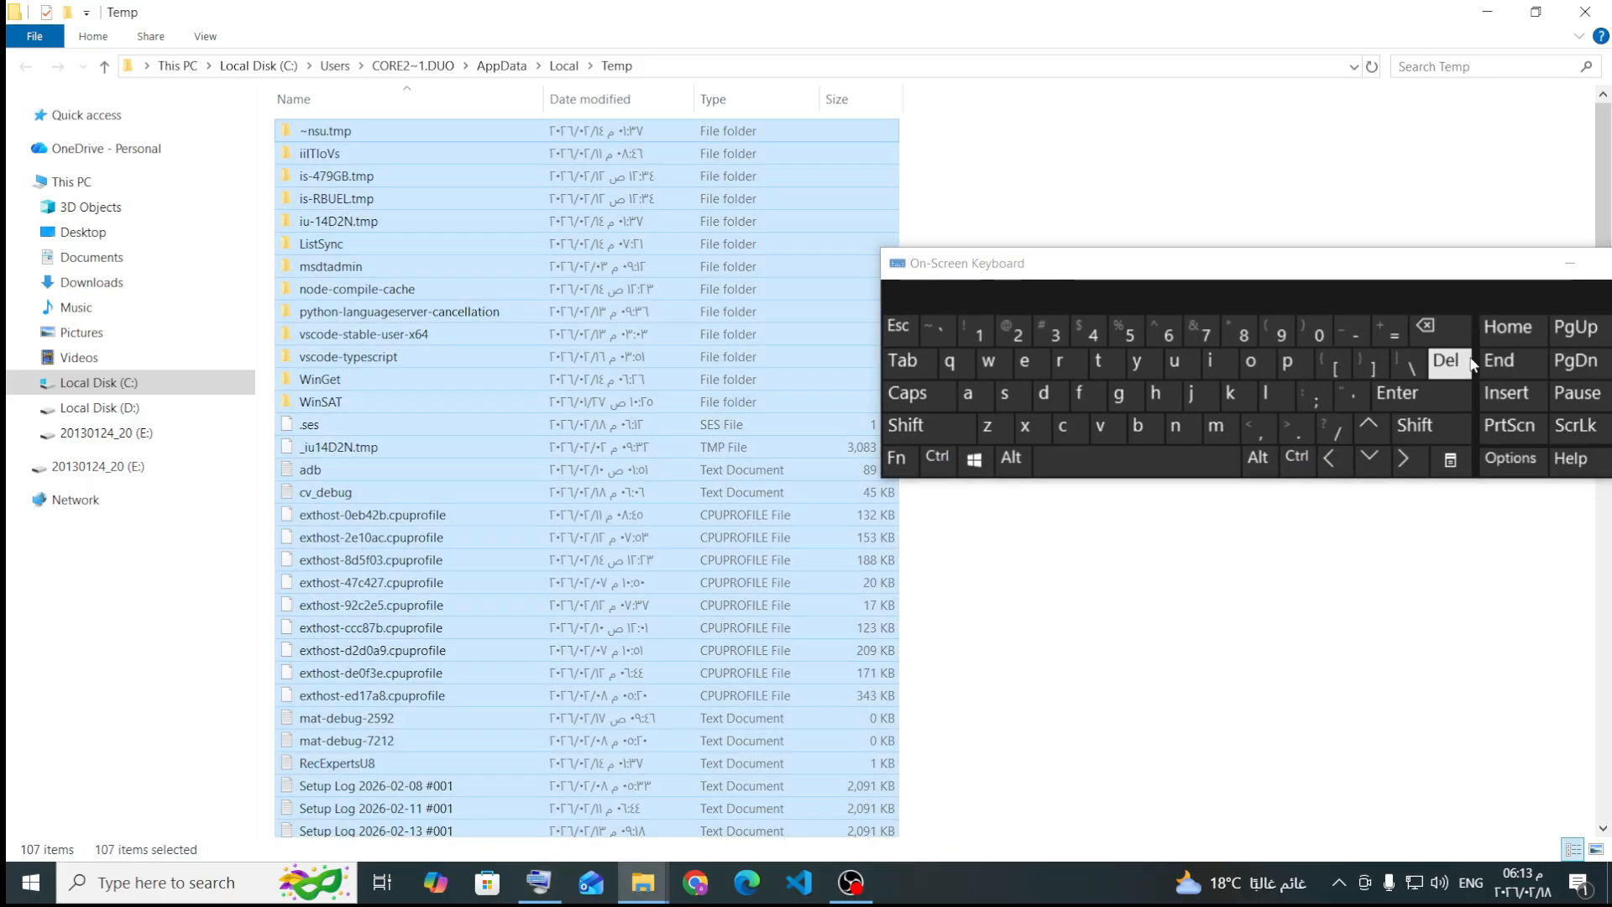
{"action": "key", "text": "Delete"}
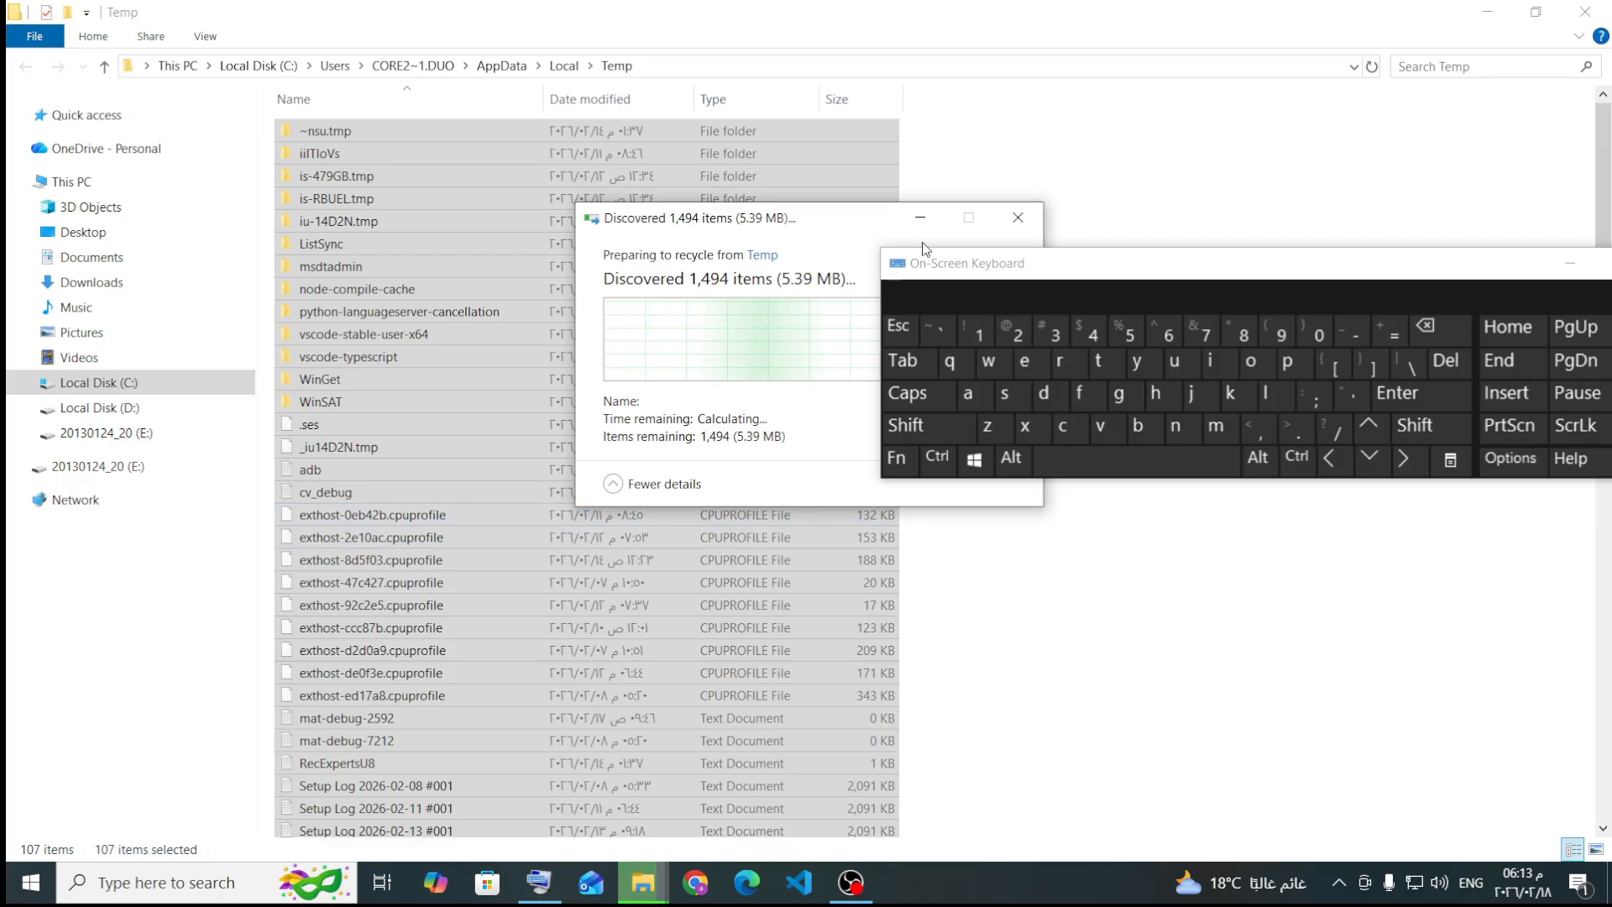
{"action": "left_click_drag", "start_coordinate": [950, 272], "coordinate": [1271, 285]}
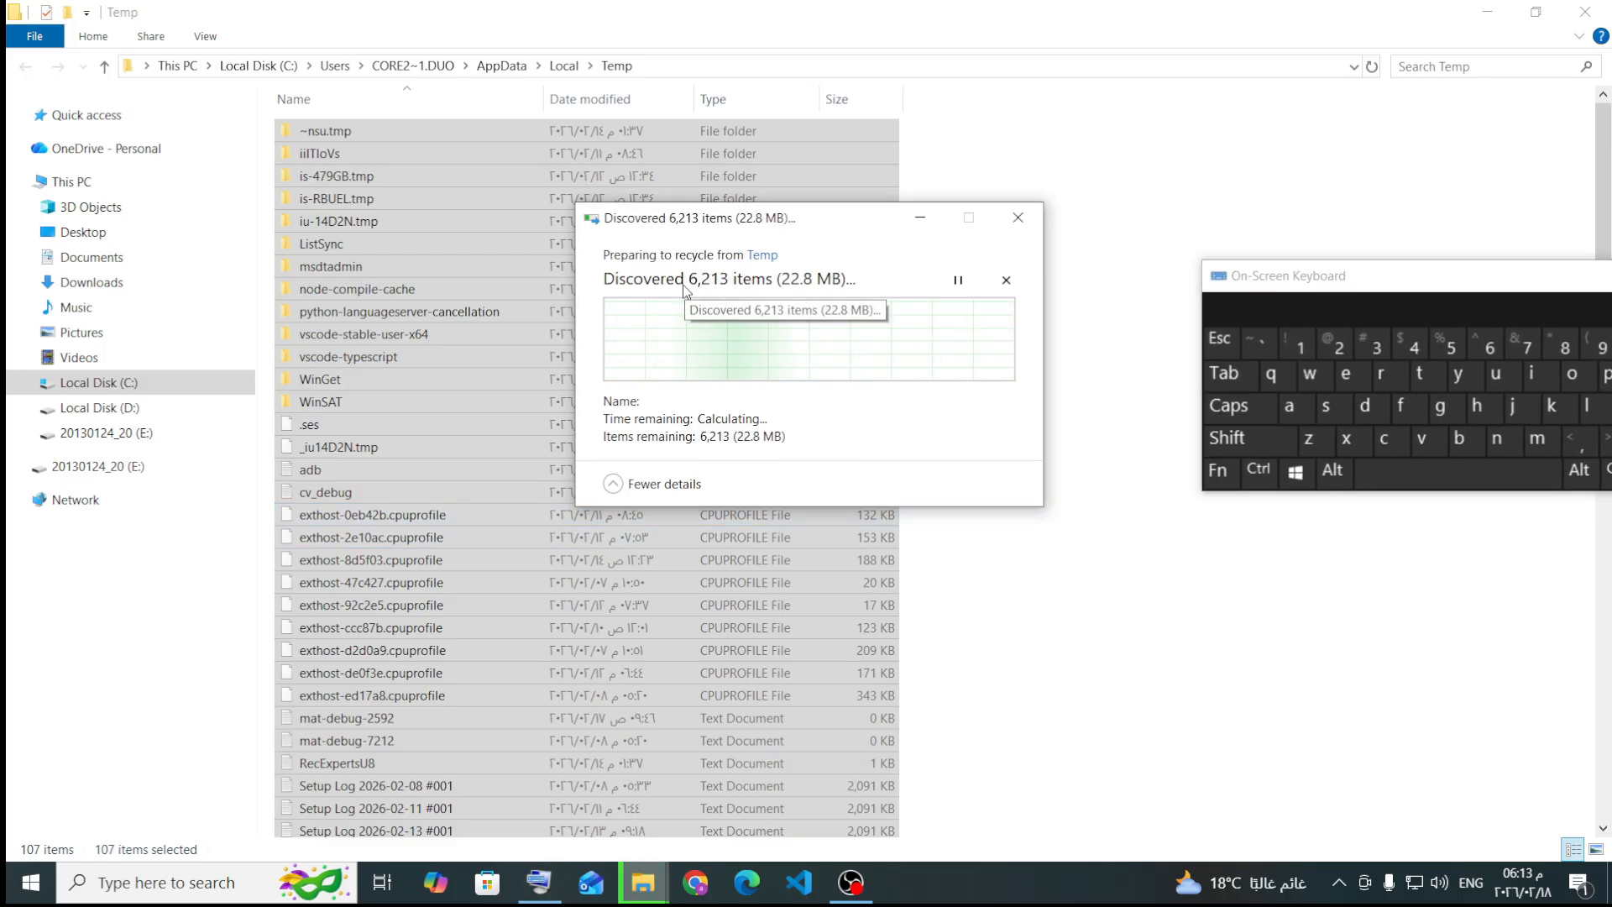
{"action": "left_click", "coordinate": [864, 385]}
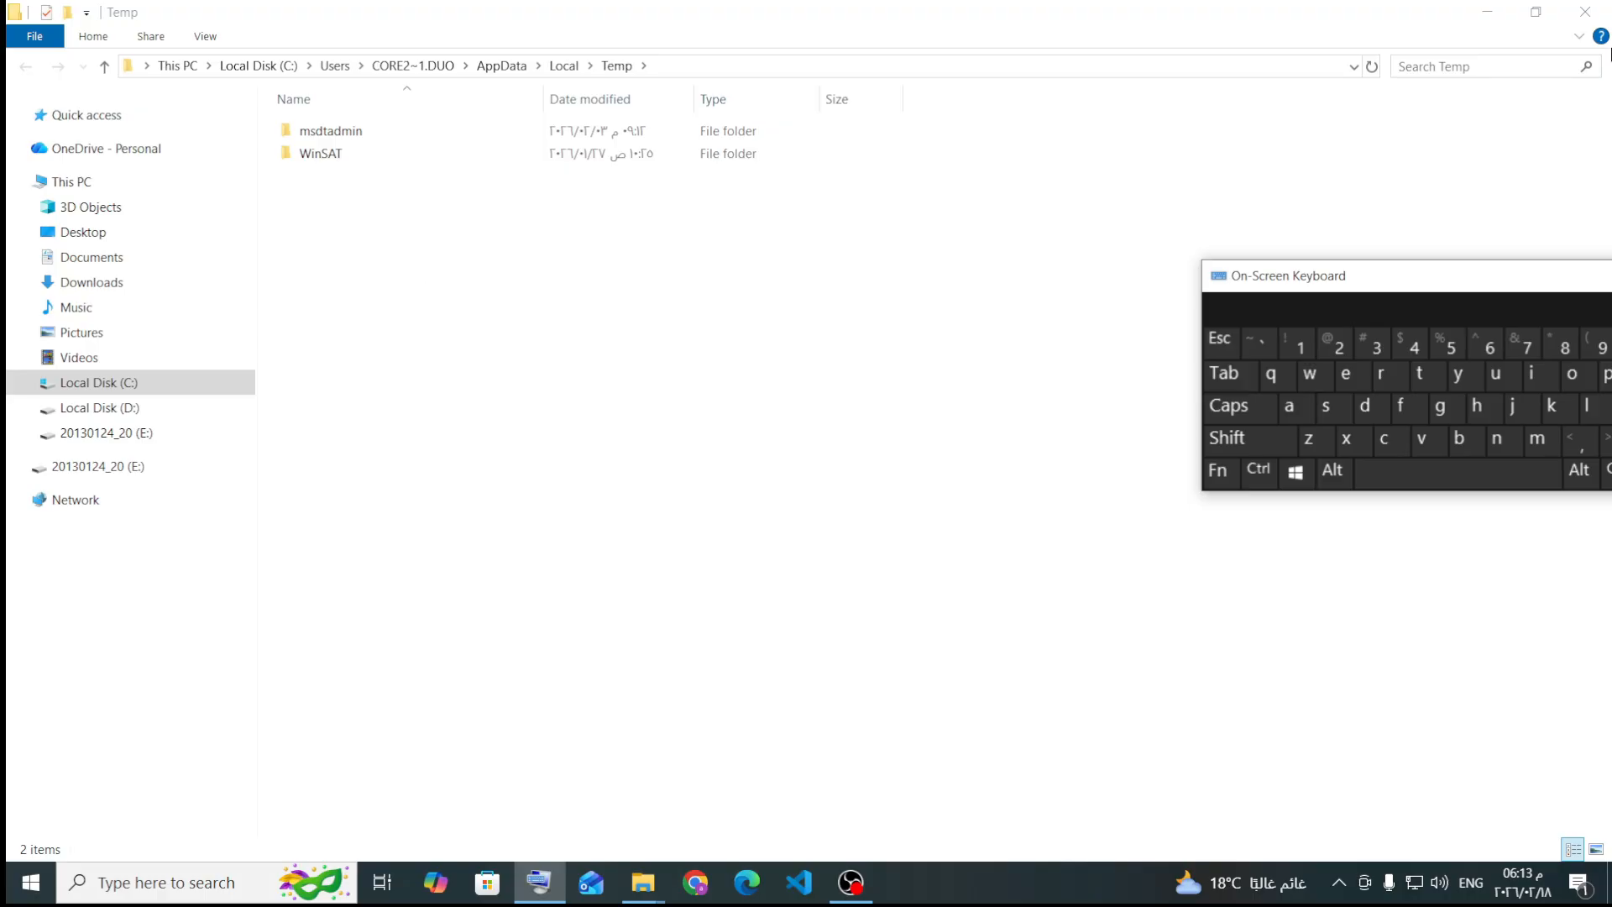
{"action": "left_click", "coordinate": [1585, 12]}
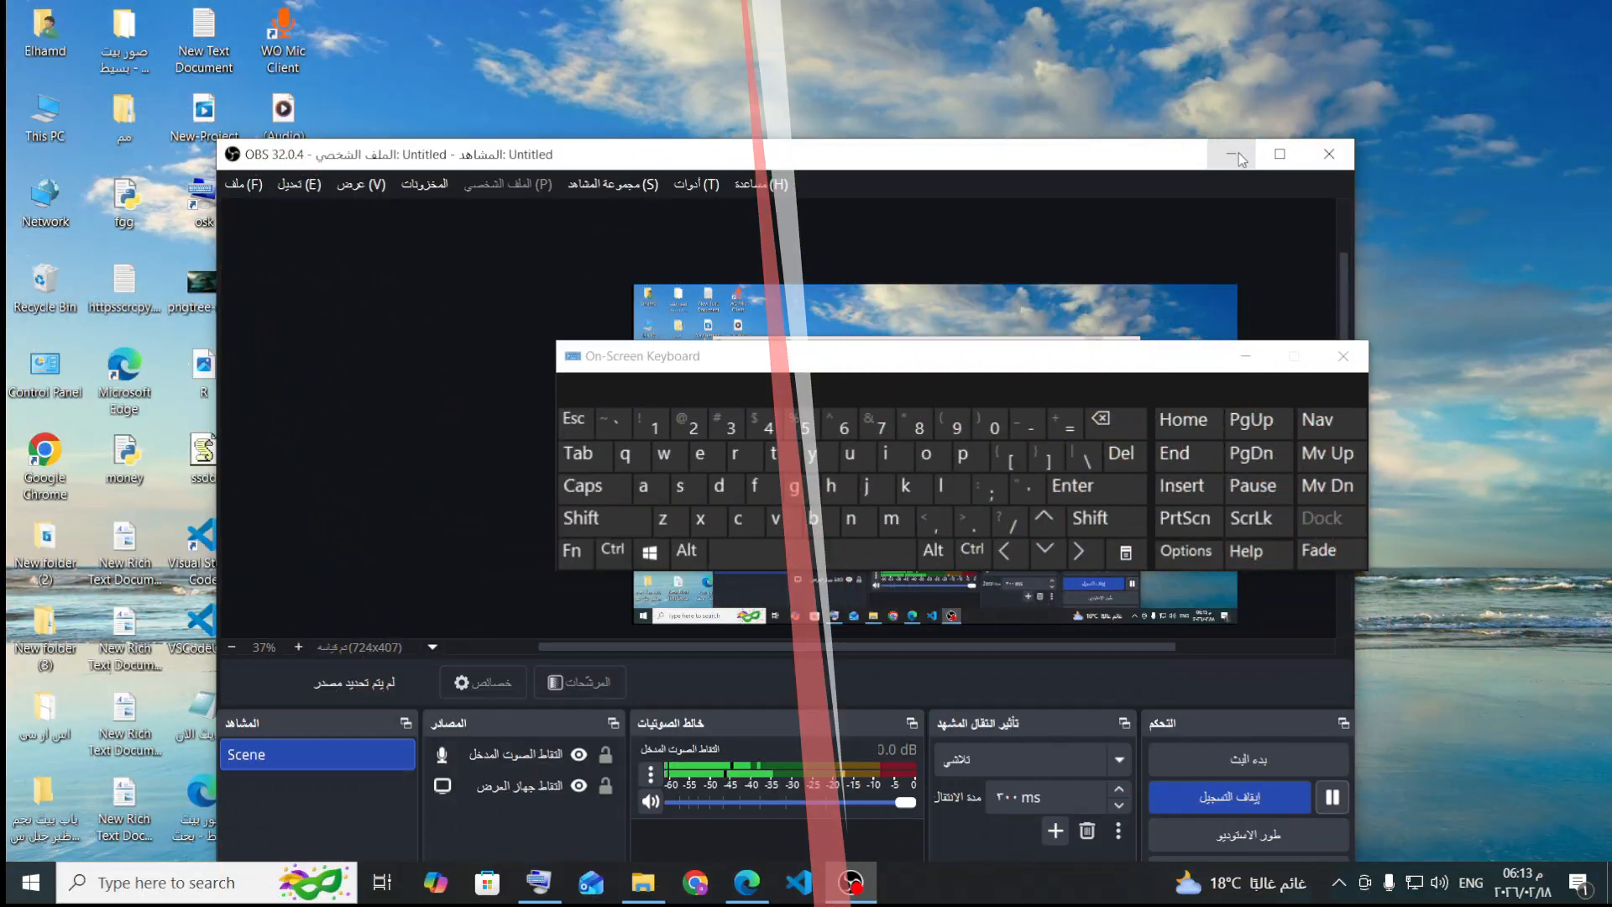
Step: Minimize OBS, reopen the Run dialog and clear its previous entry
{"action": "left_click", "coordinate": [1238, 152]}
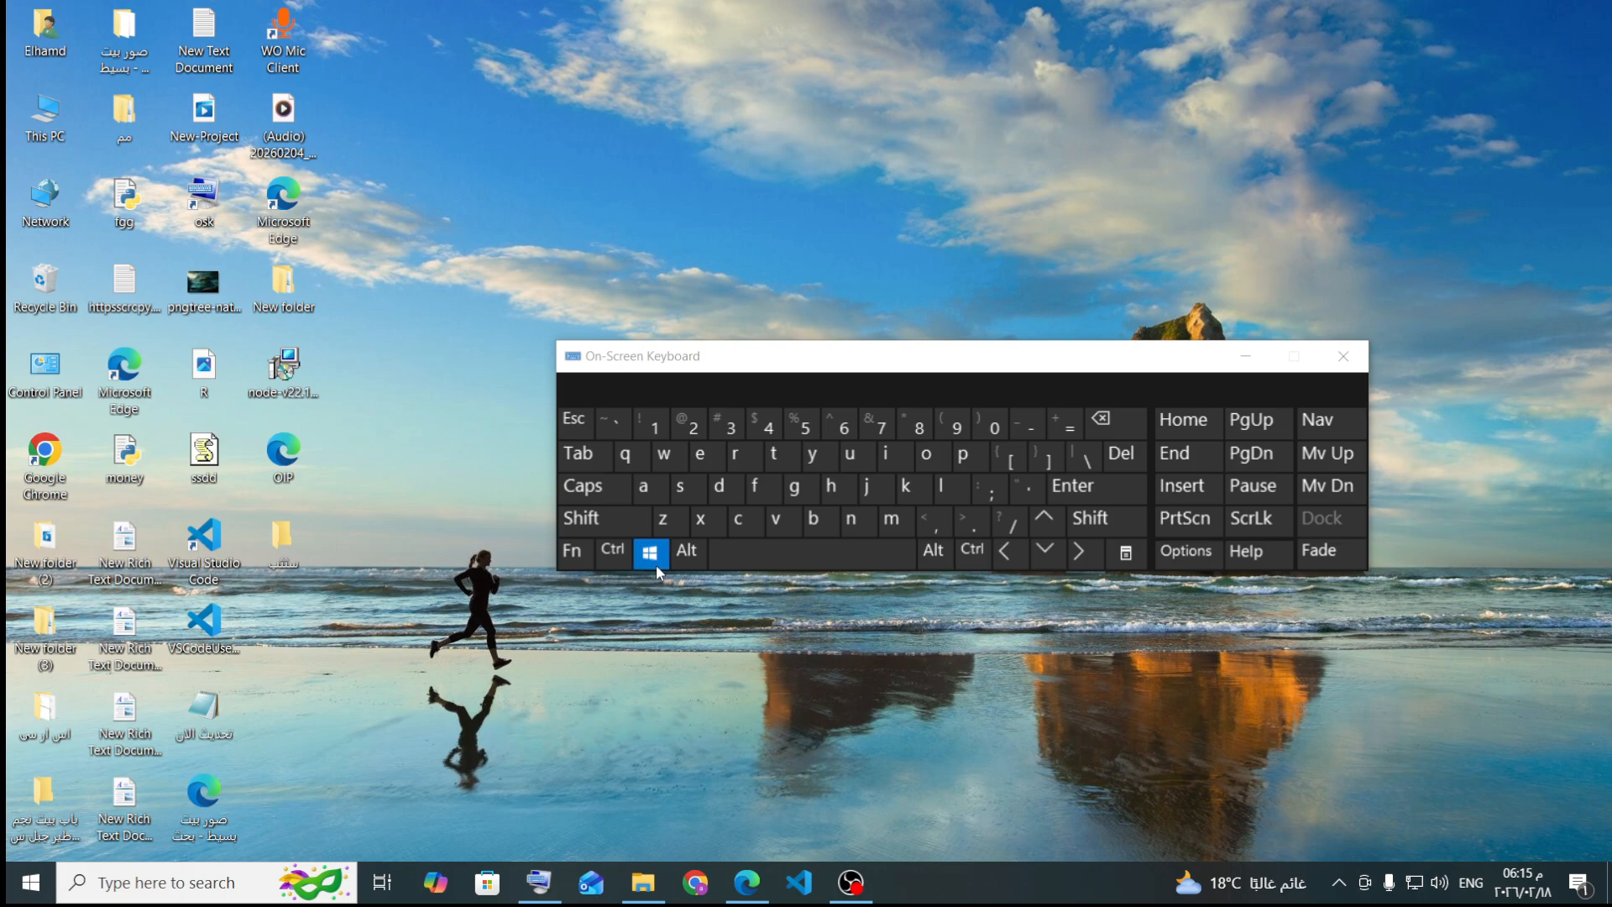
{"action": "left_click", "coordinate": [737, 457]}
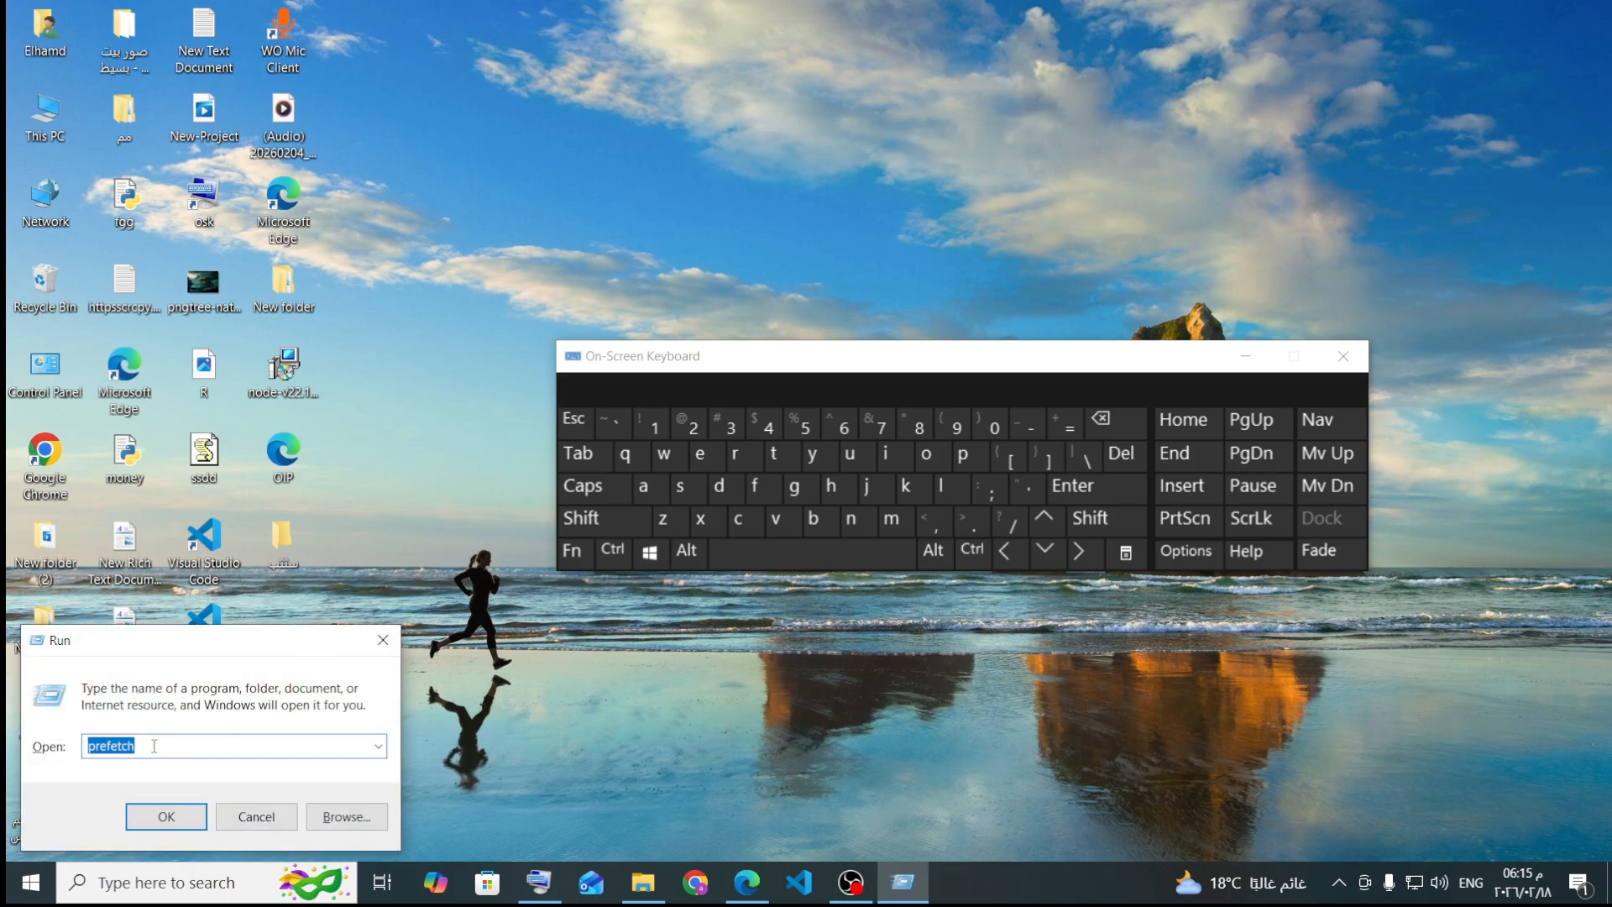
{"action": "left_click", "coordinate": [171, 747]}
{"action": "triple_click", "coordinate": [1133, 428]}
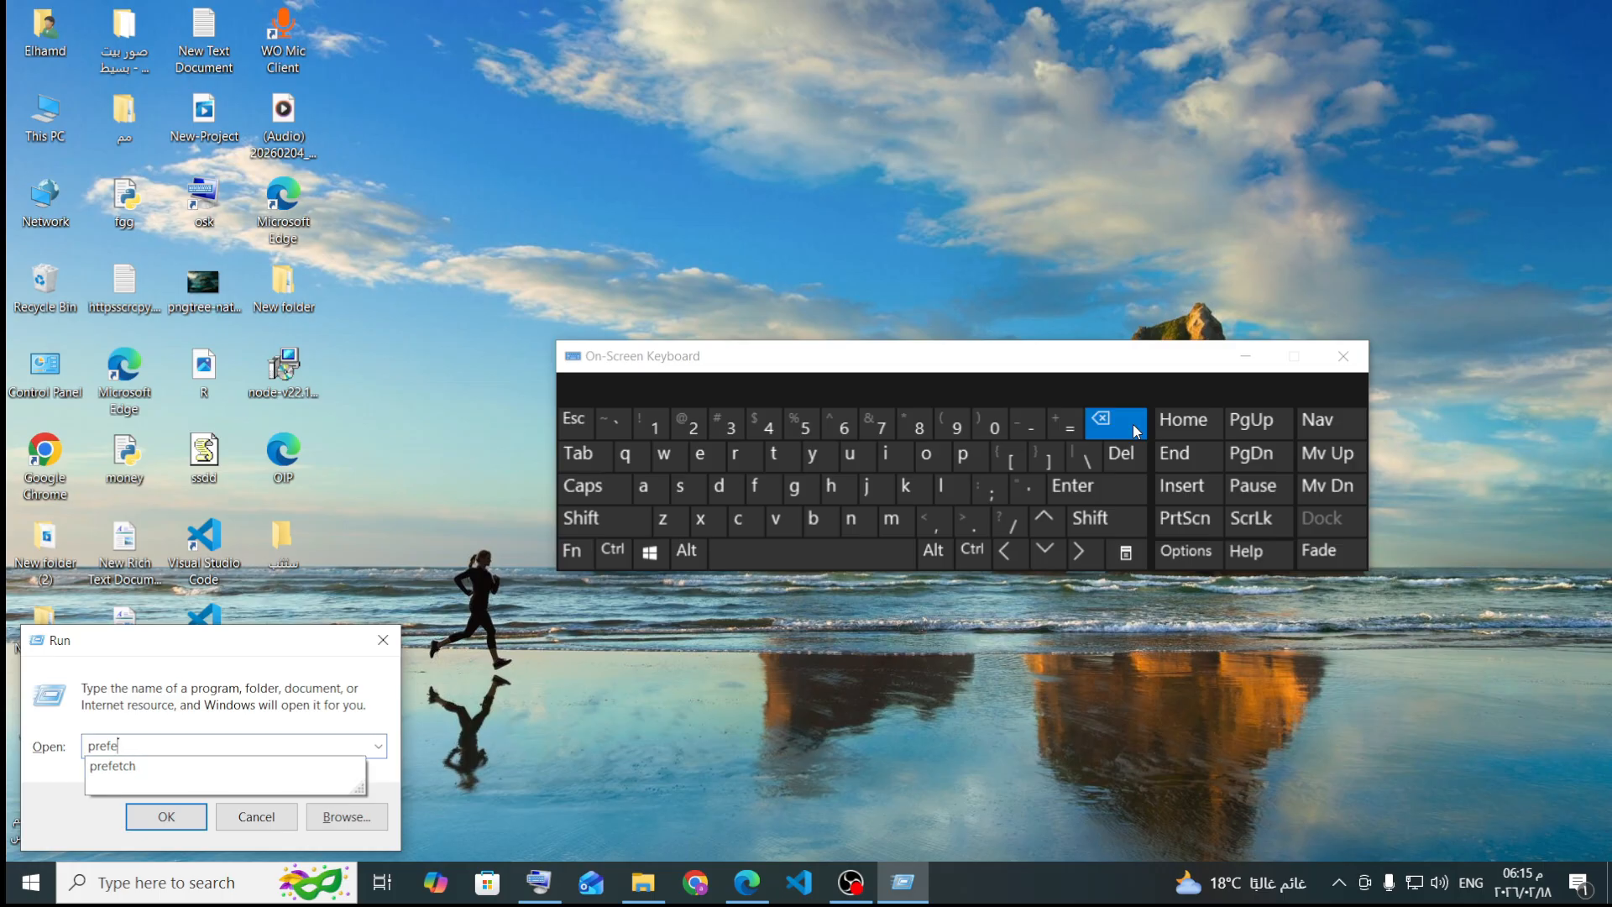
{"action": "left_click", "coordinate": [1133, 428]}
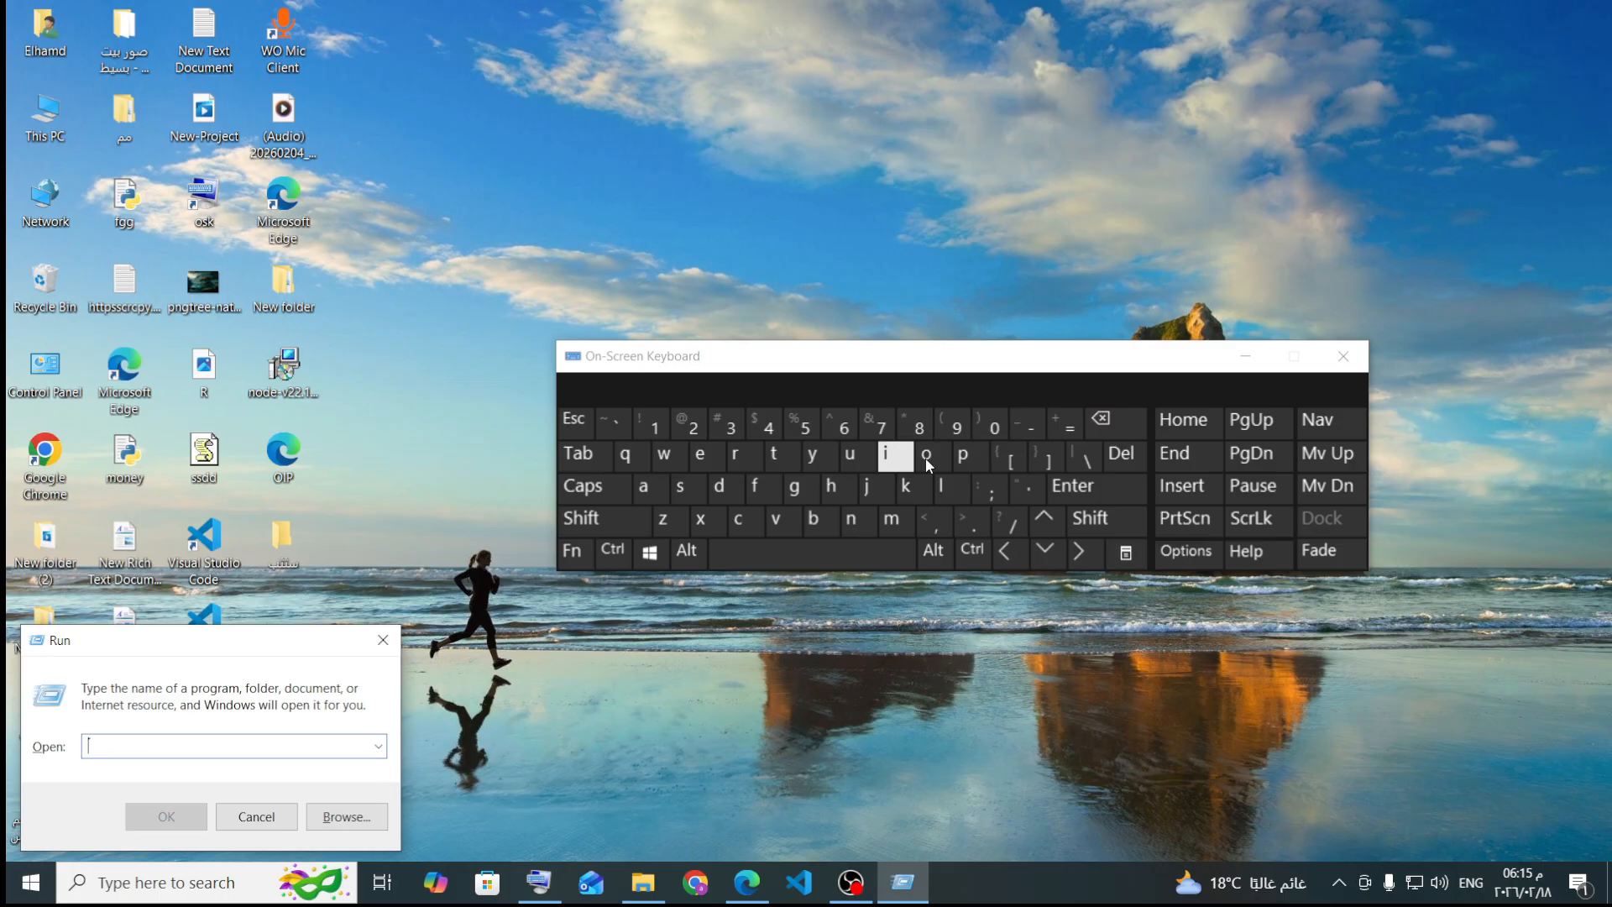
Step: Run prefetch to open the Windows prefetch folder
{"action": "left_click", "coordinate": [963, 454]}
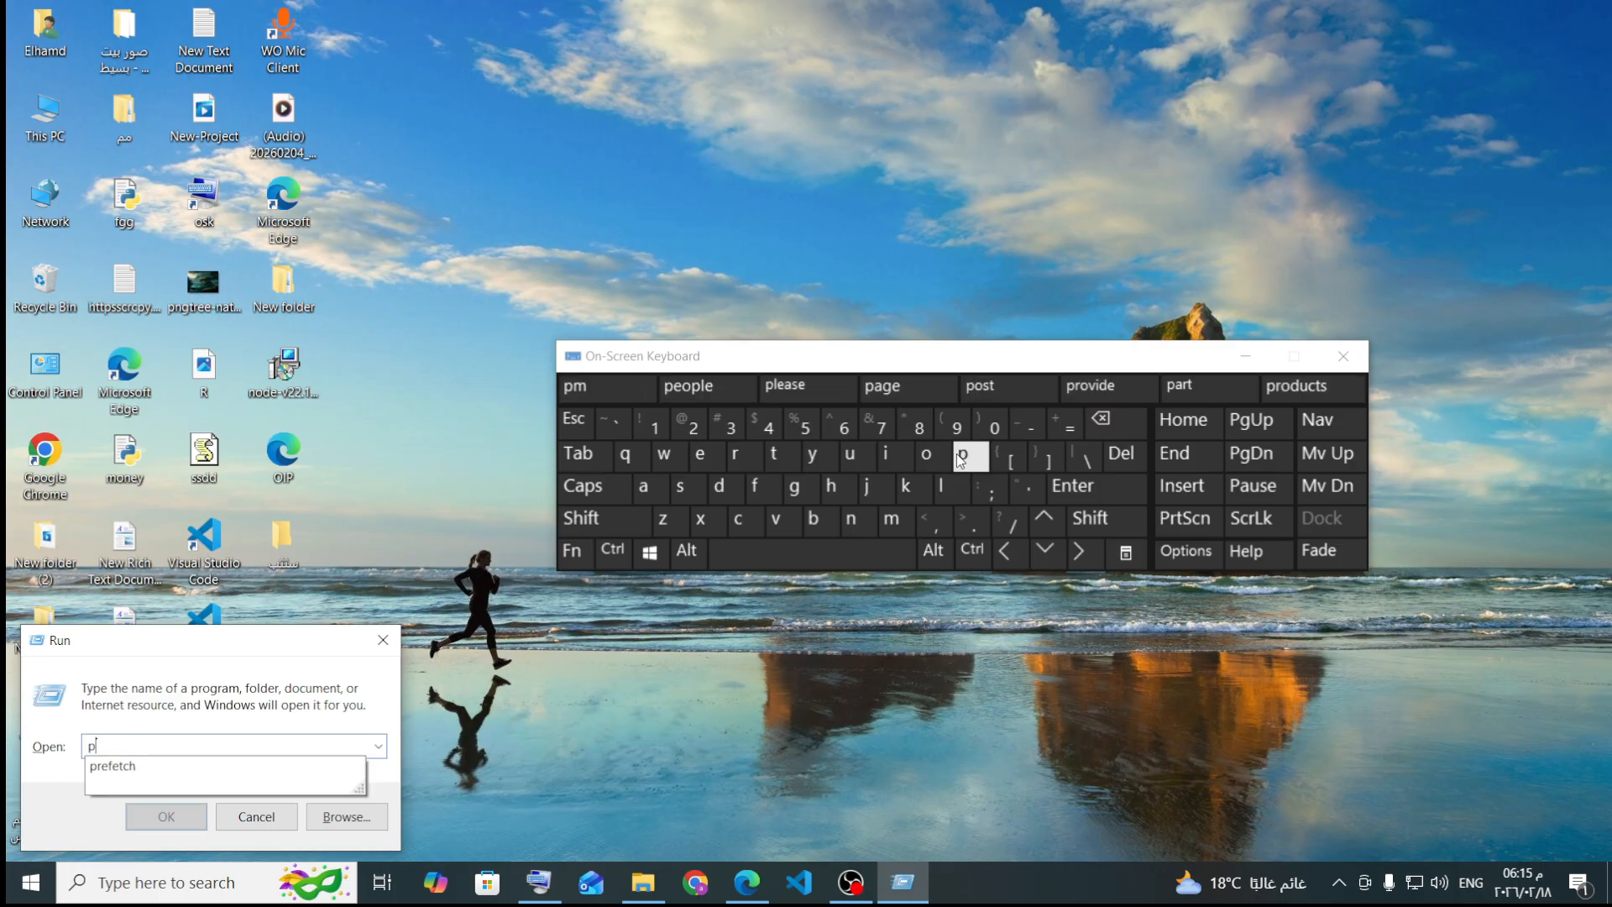
{"action": "left_click", "coordinate": [740, 455]}
{"action": "left_click", "coordinate": [702, 455]}
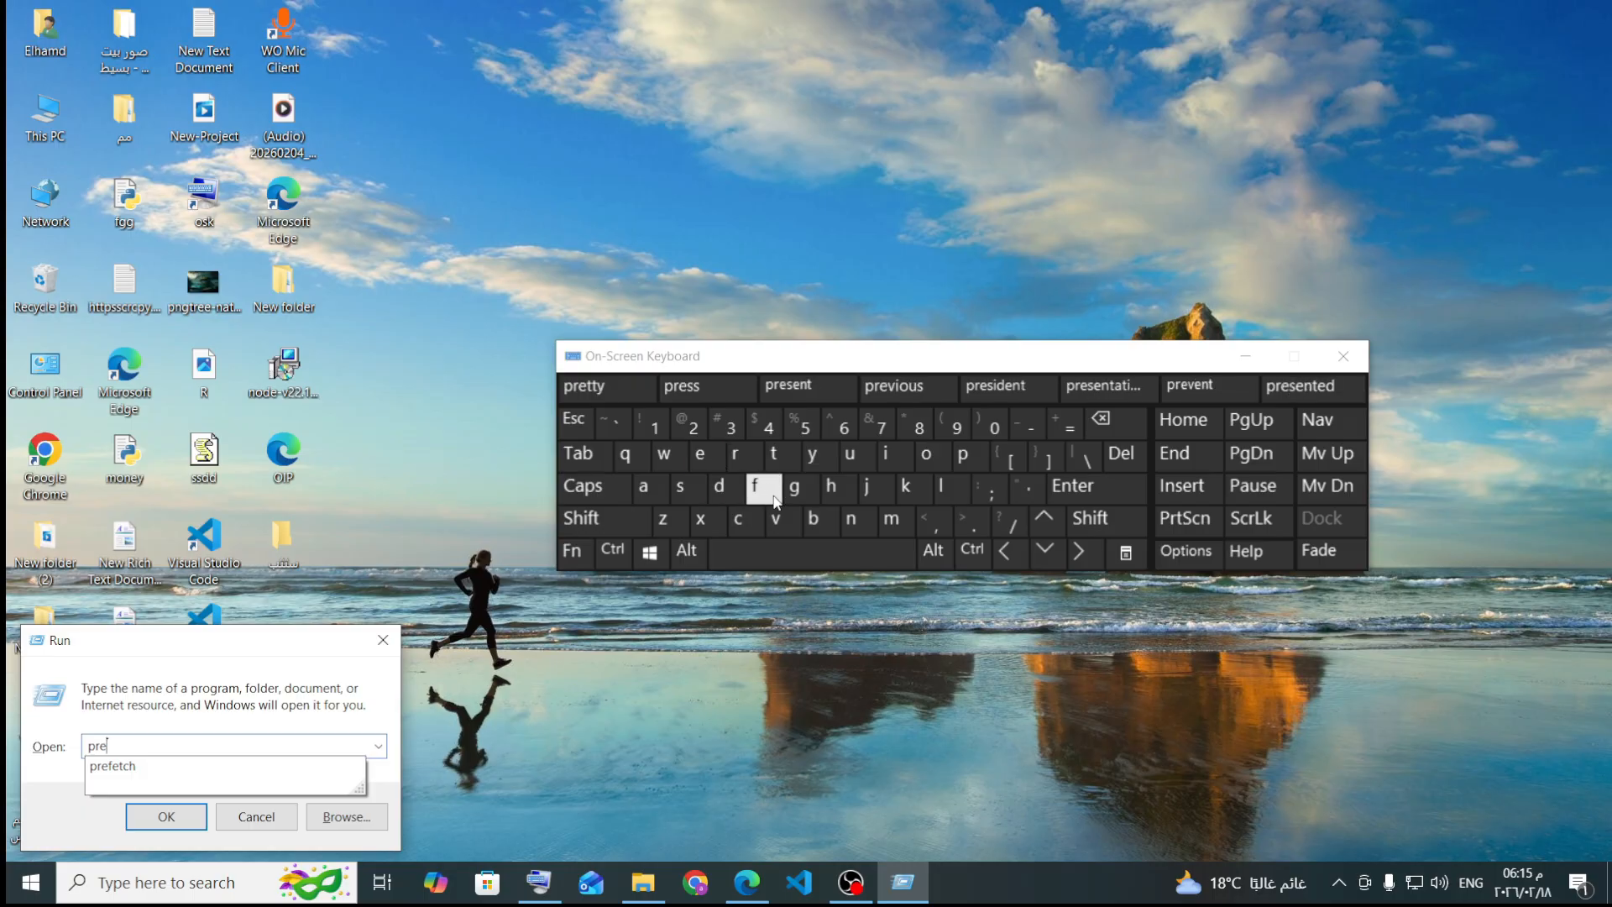
{"action": "left_click", "coordinate": [774, 499]}
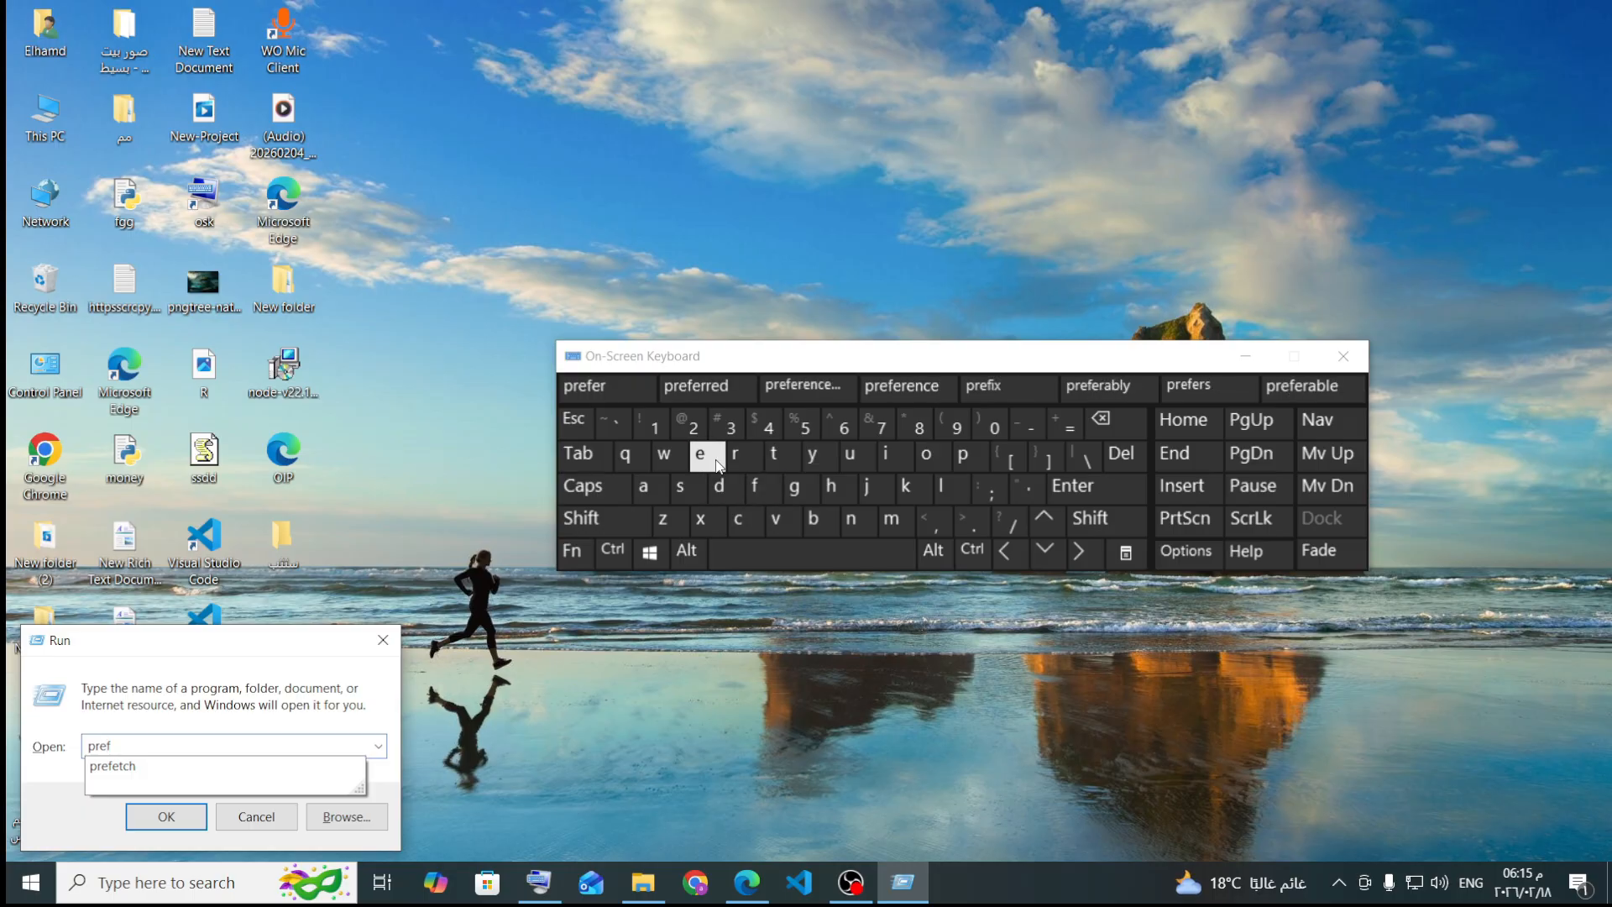
{"action": "left_click", "coordinate": [702, 455]}
{"action": "left_click", "coordinate": [771, 462]}
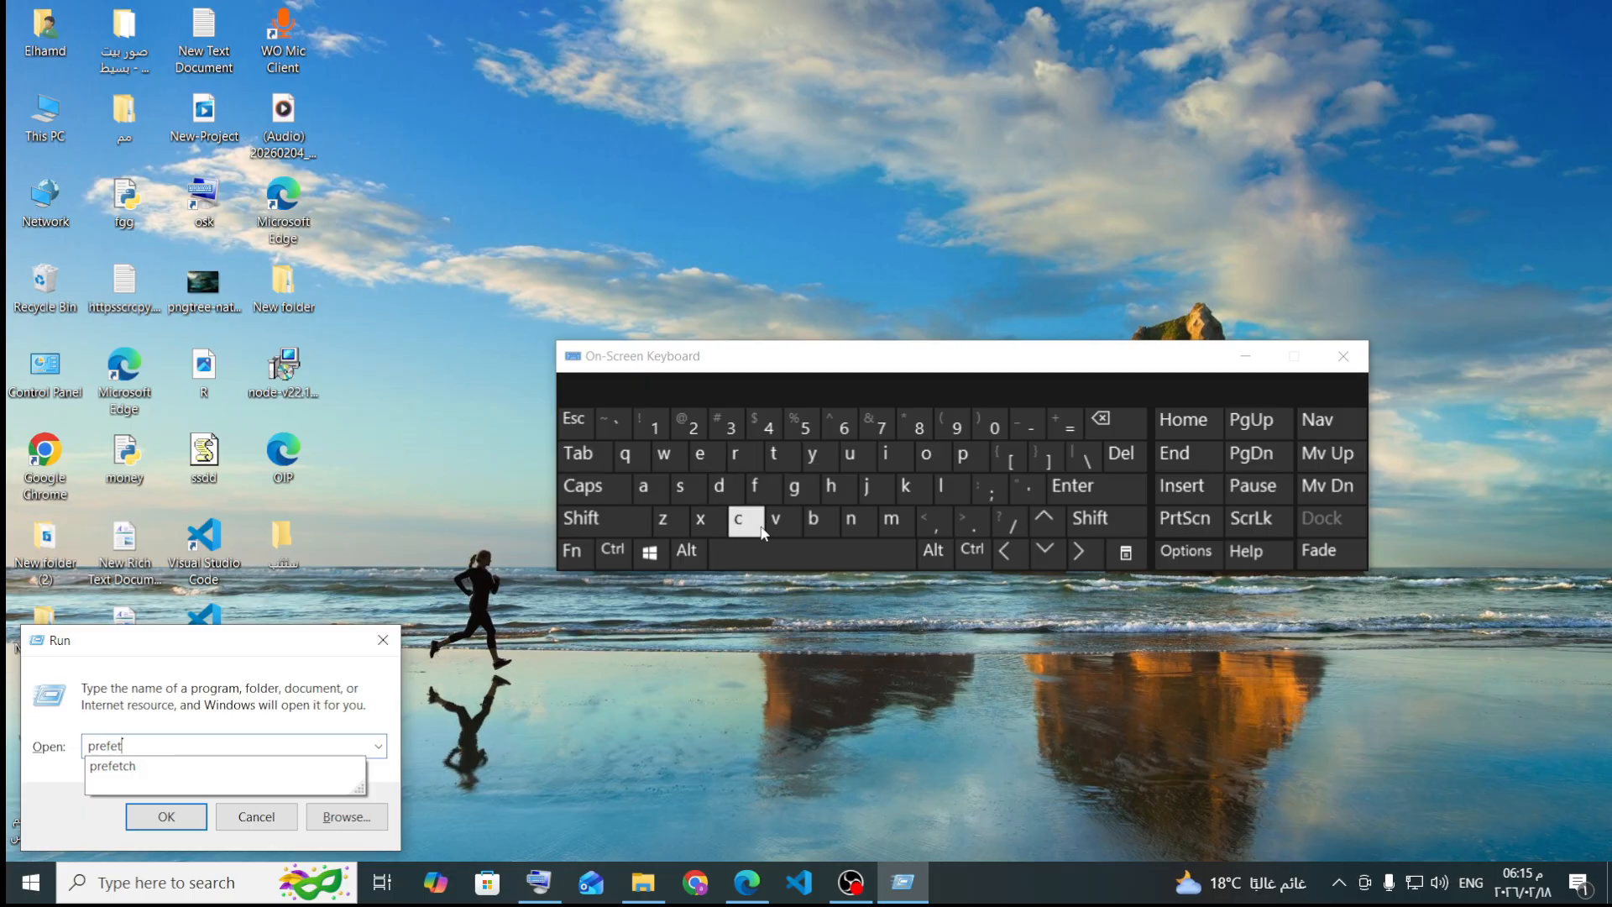
{"action": "type", "text": "c"}
{"action": "left_click", "coordinate": [831, 487]}
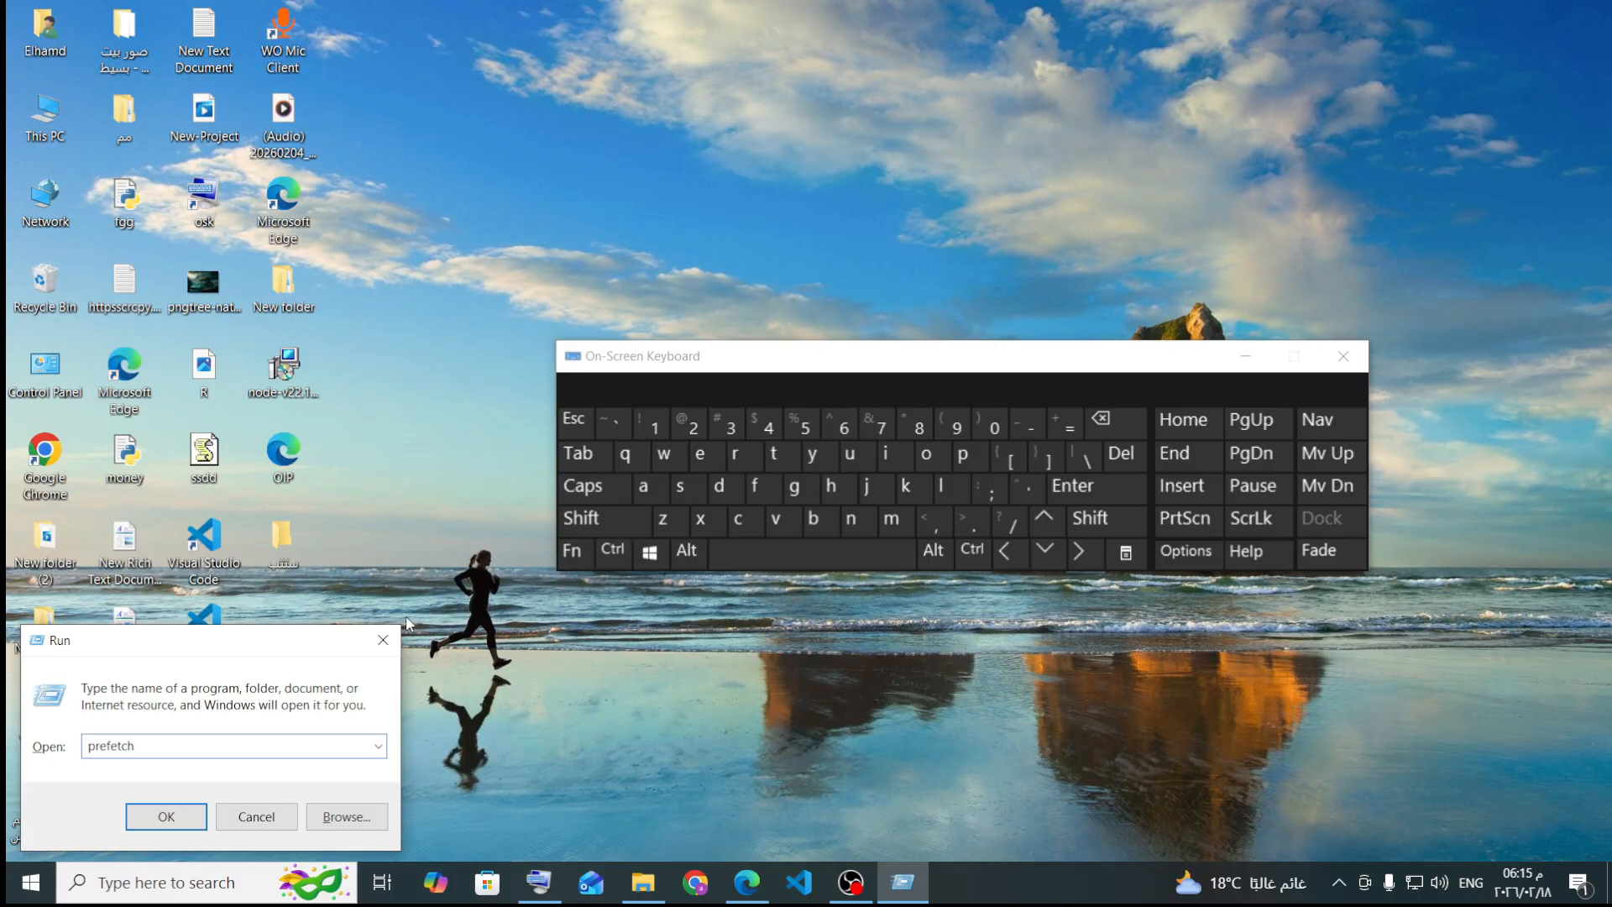
{"action": "double_click", "coordinate": [162, 747]}
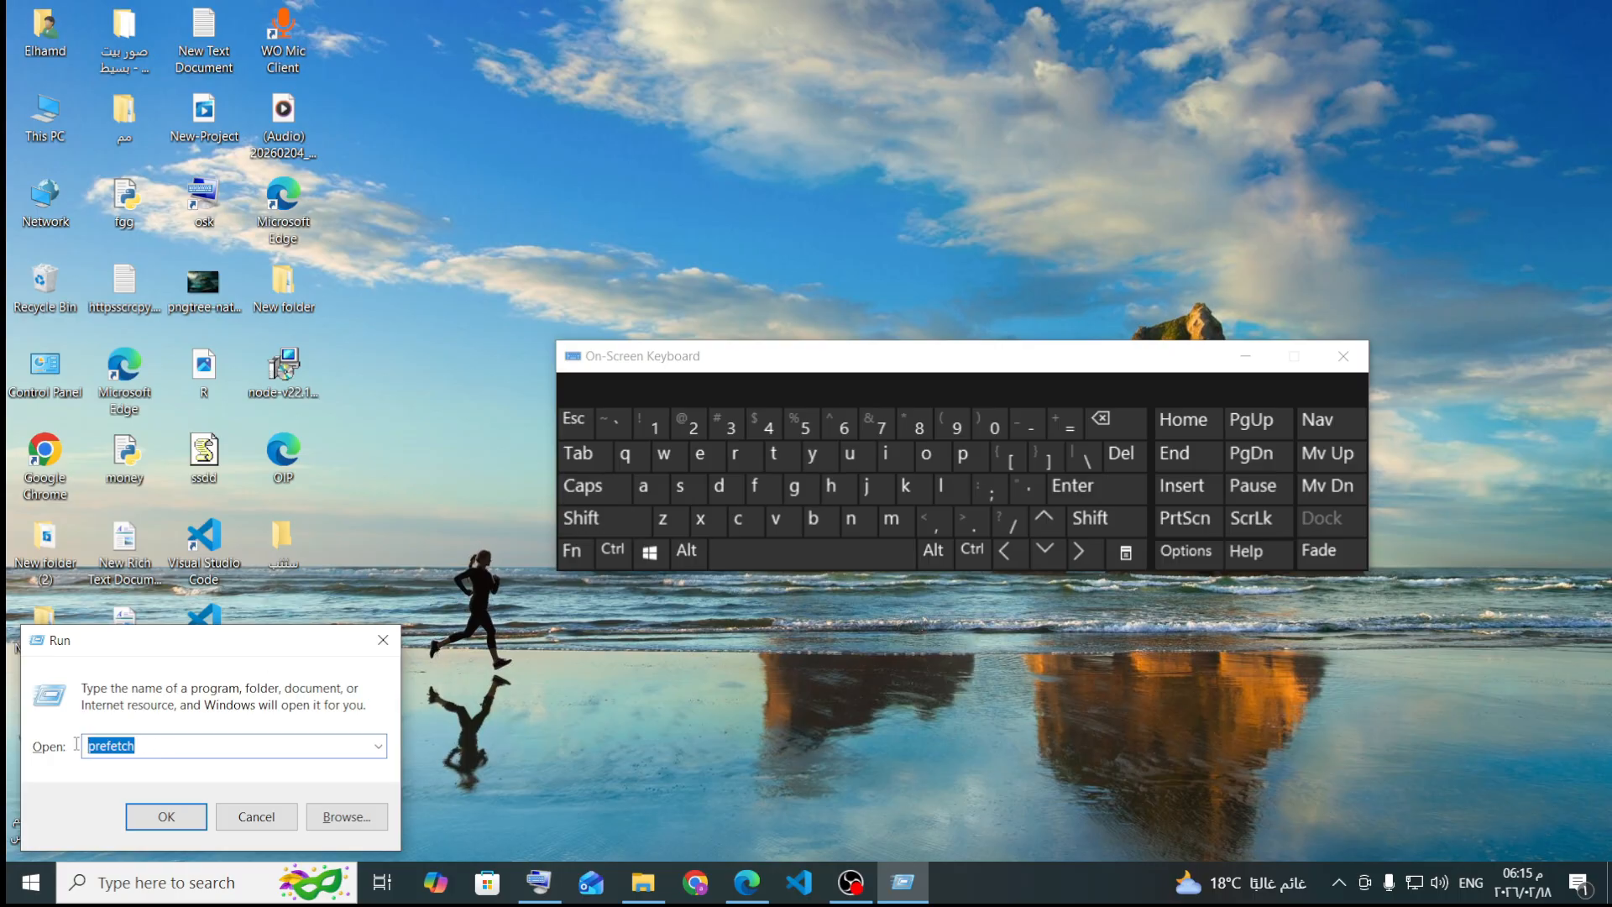
{"action": "left_click", "coordinate": [164, 817]}
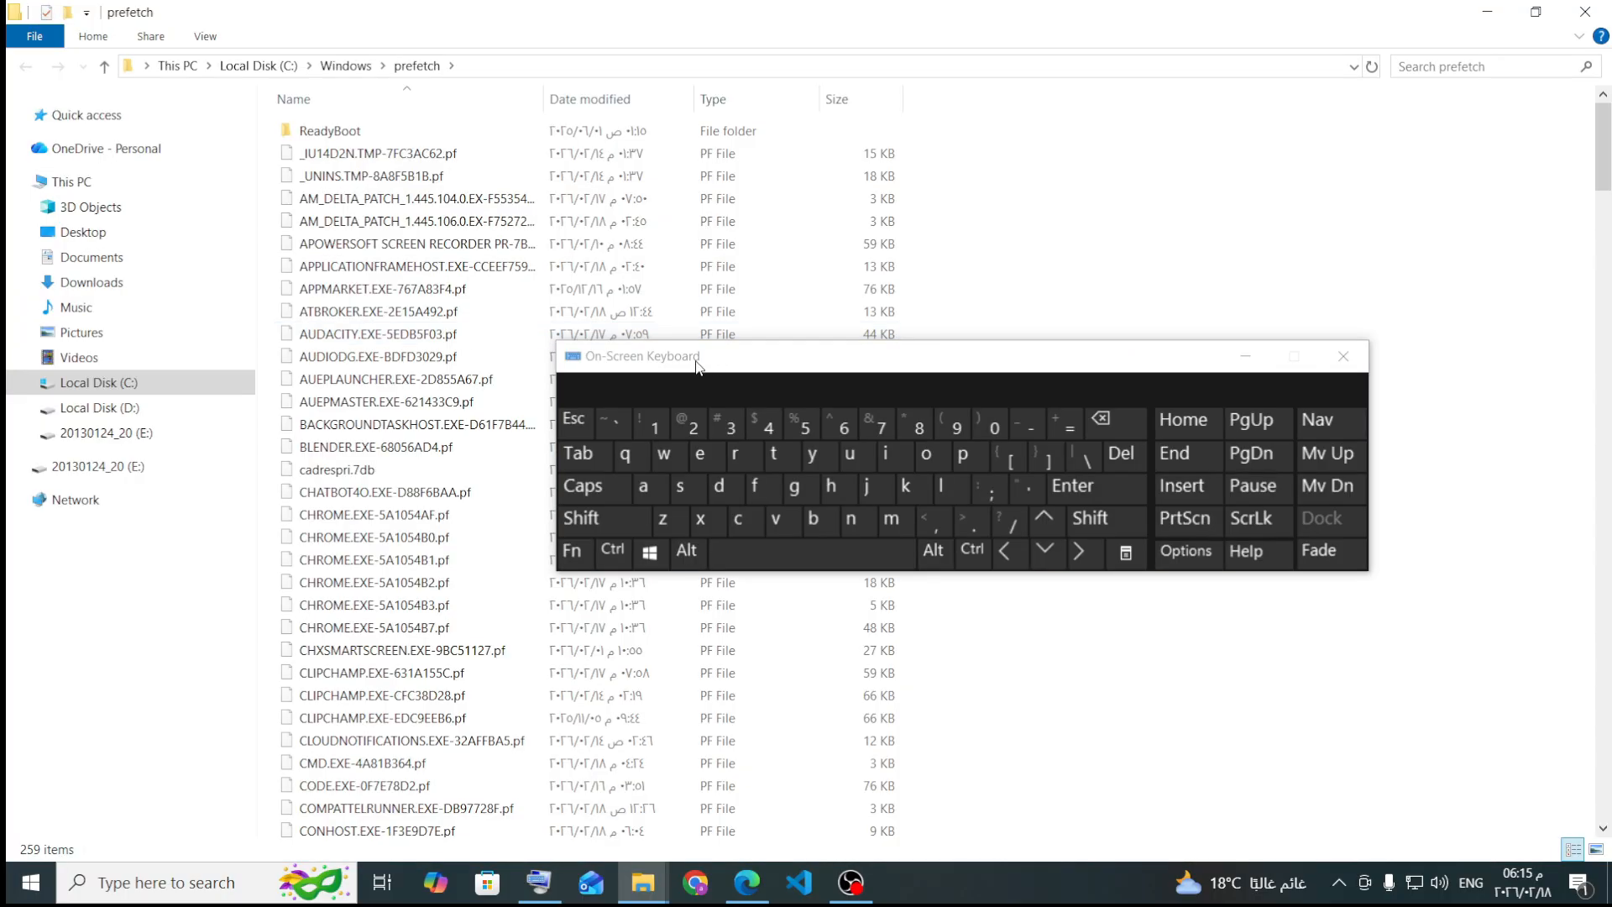
Step: Move the On-Screen Keyboard off the file list and look through the prefetch folder's contents
{"action": "left_click_drag", "start_coordinate": [701, 367], "coordinate": [1340, 361]}
{"action": "scroll", "coordinate": [529, 449], "scroll_direction": "down", "scroll_amount": 20}
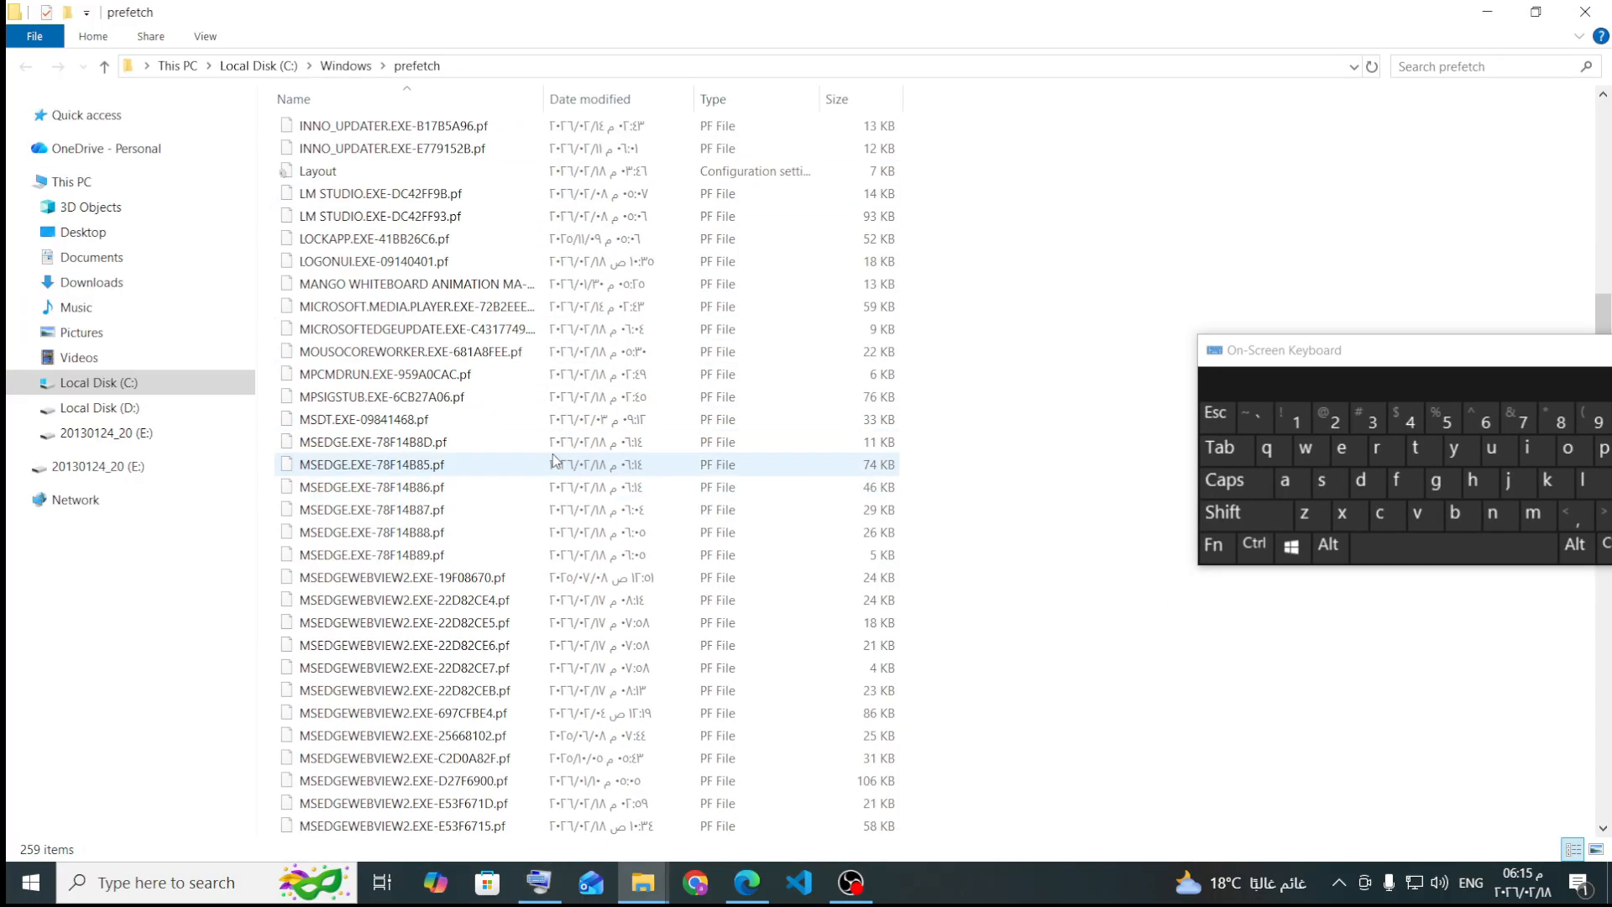
{"action": "scroll", "coordinate": [643, 420], "scroll_direction": "up", "scroll_amount": 20}
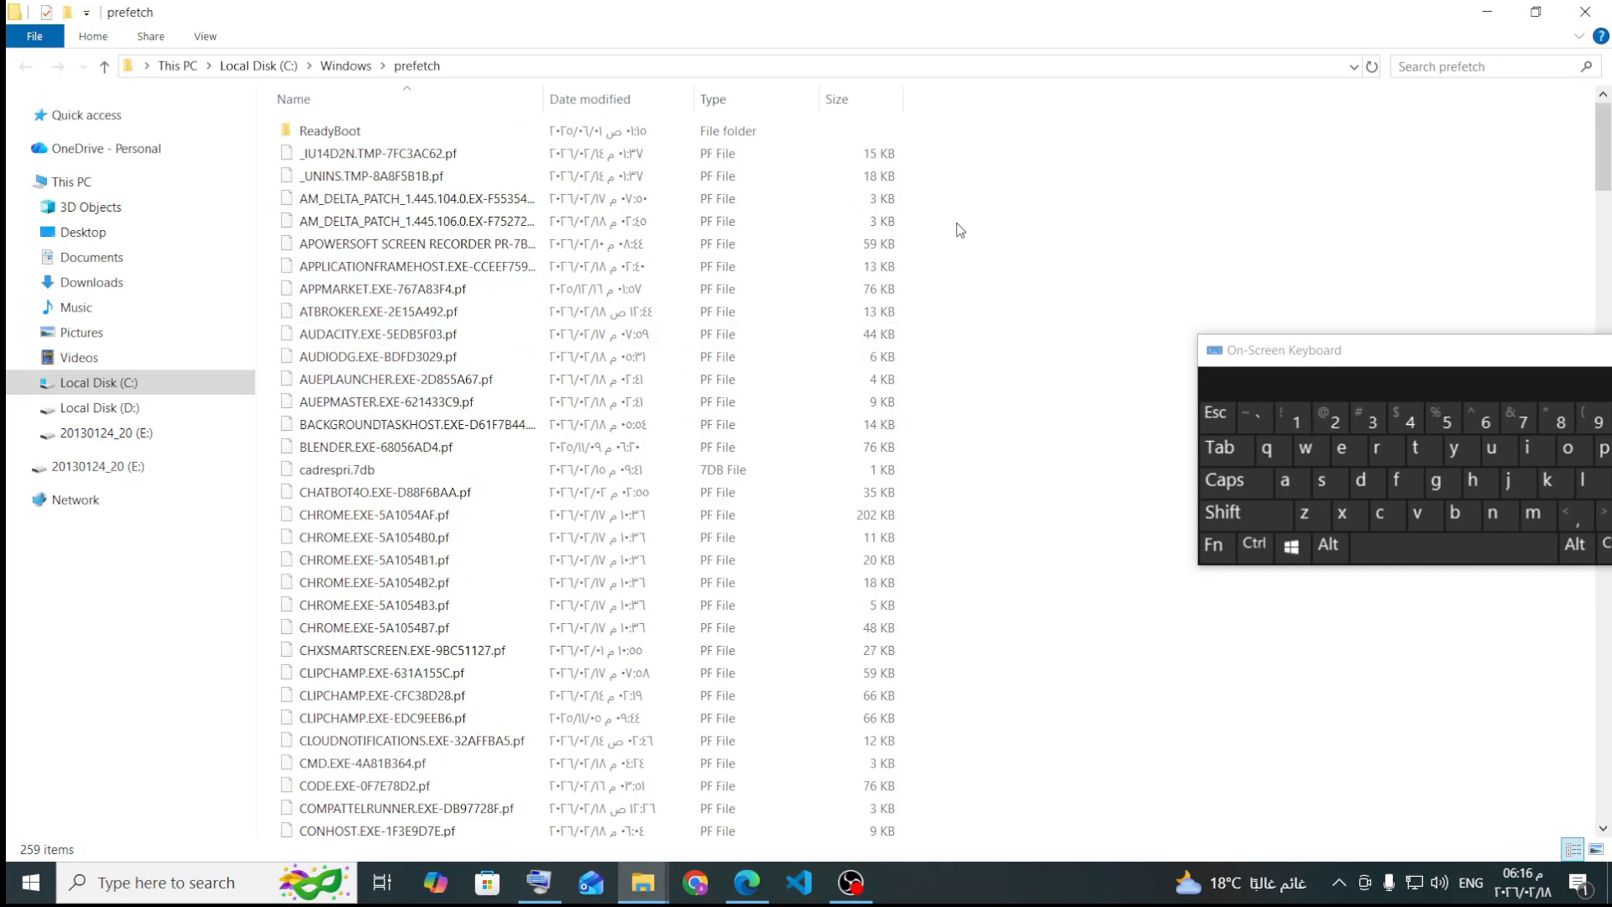
Step: Delete all items in the prefetch folder, skipping the file that is in use, and minimize the folder window
{"action": "left_click_drag", "start_coordinate": [1371, 350], "coordinate": [1286, 191]}
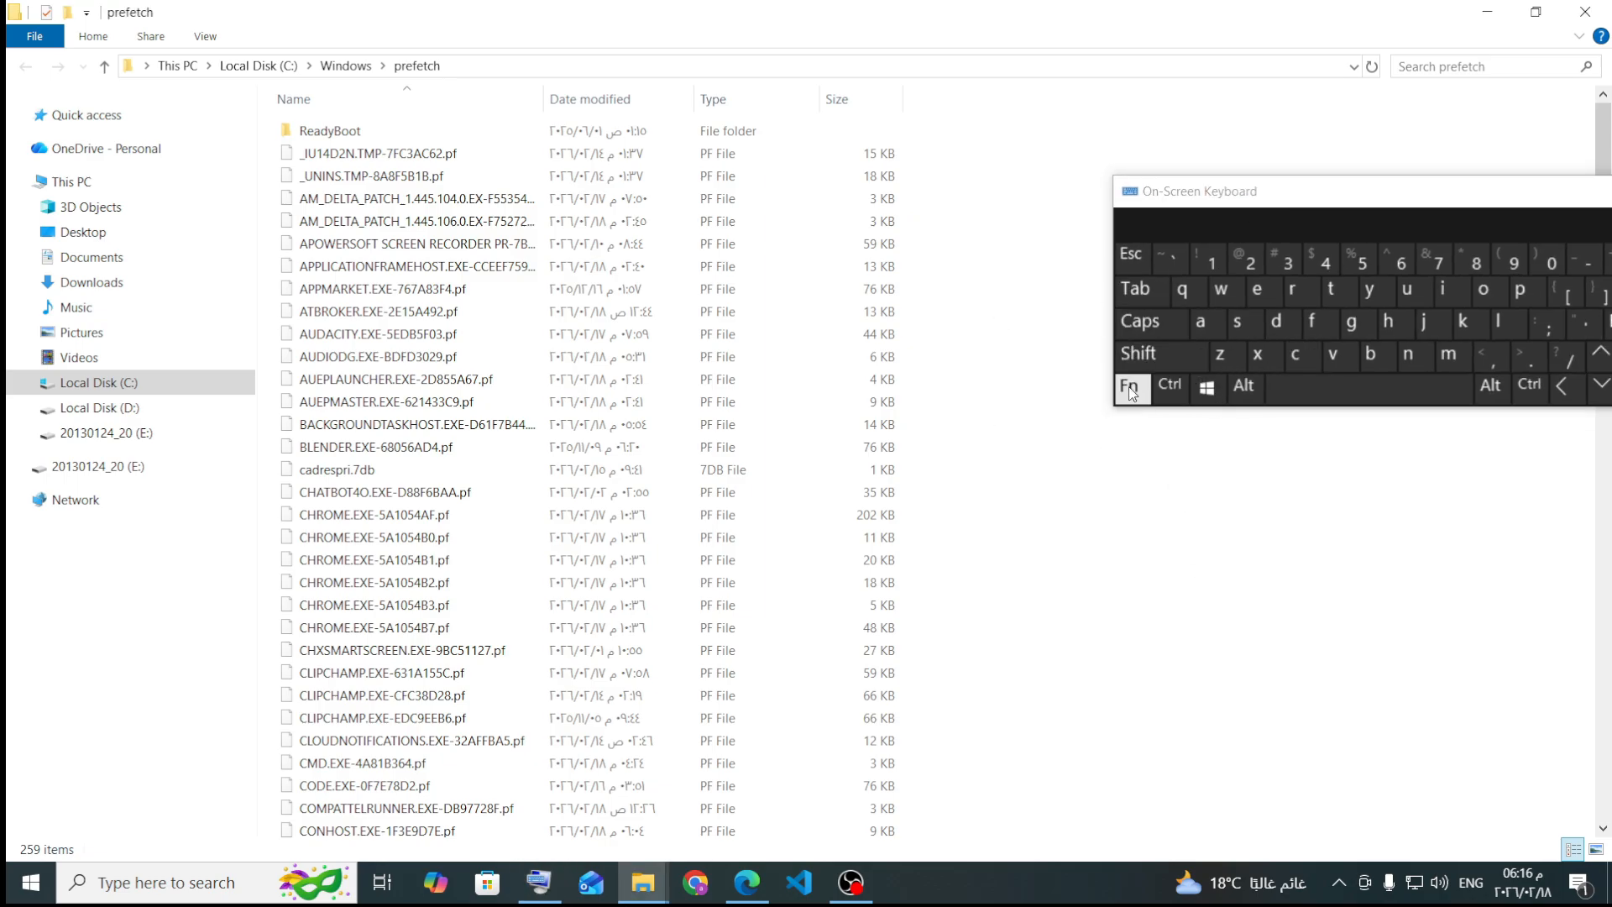
{"action": "left_click", "coordinate": [1169, 386]}
{"action": "left_click", "coordinate": [1201, 321]}
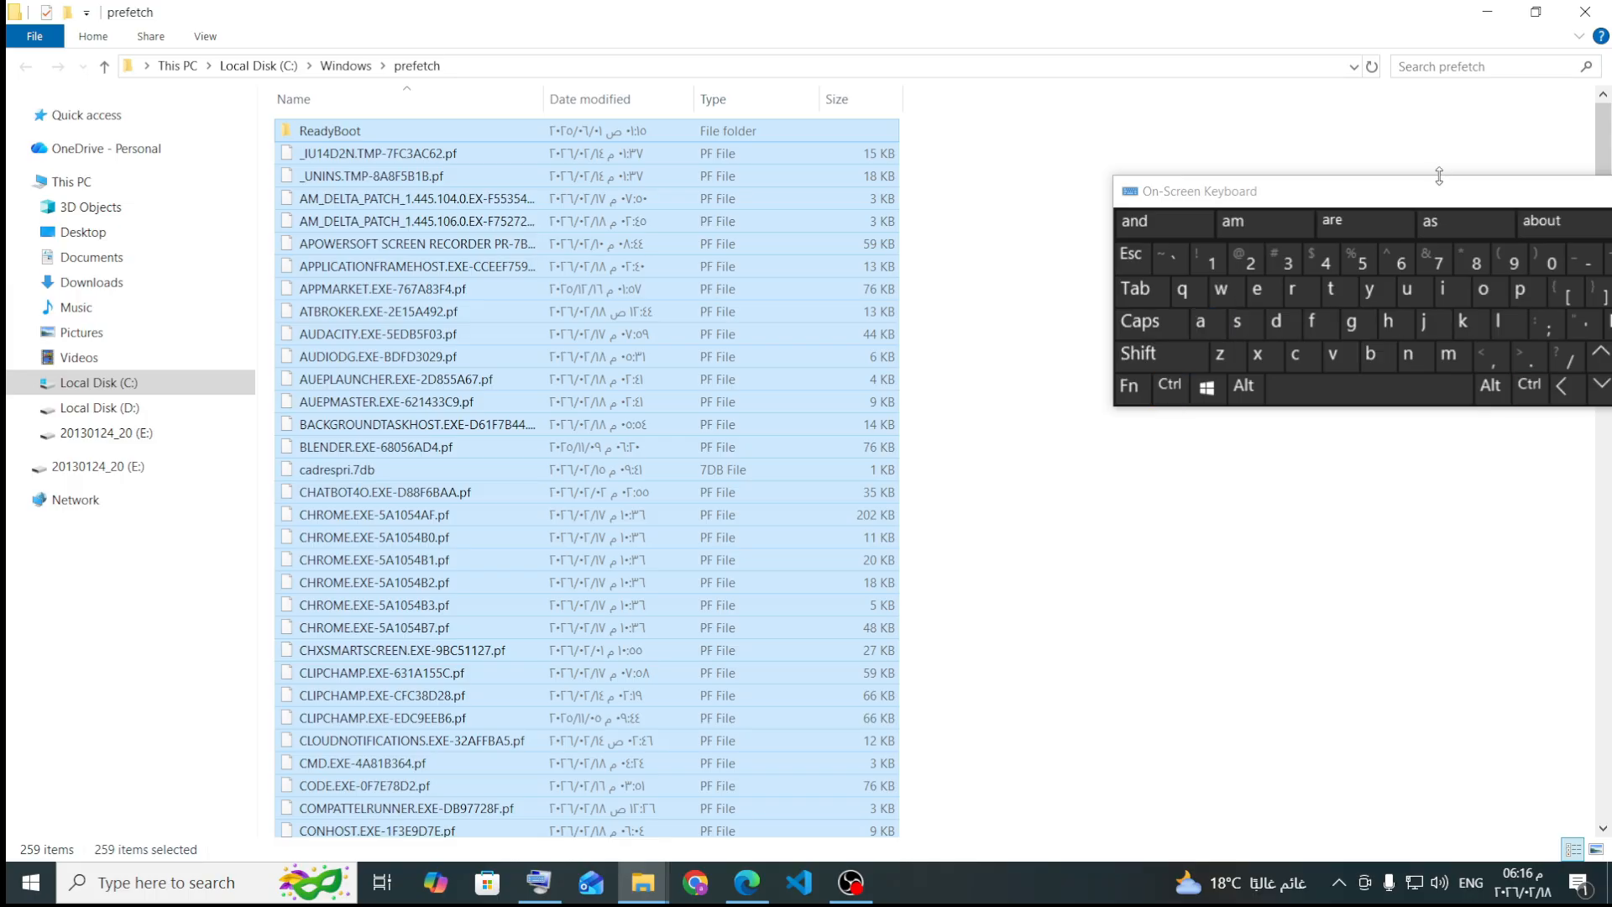
{"action": "left_click_drag", "start_coordinate": [1442, 192], "coordinate": [1243, 195]}
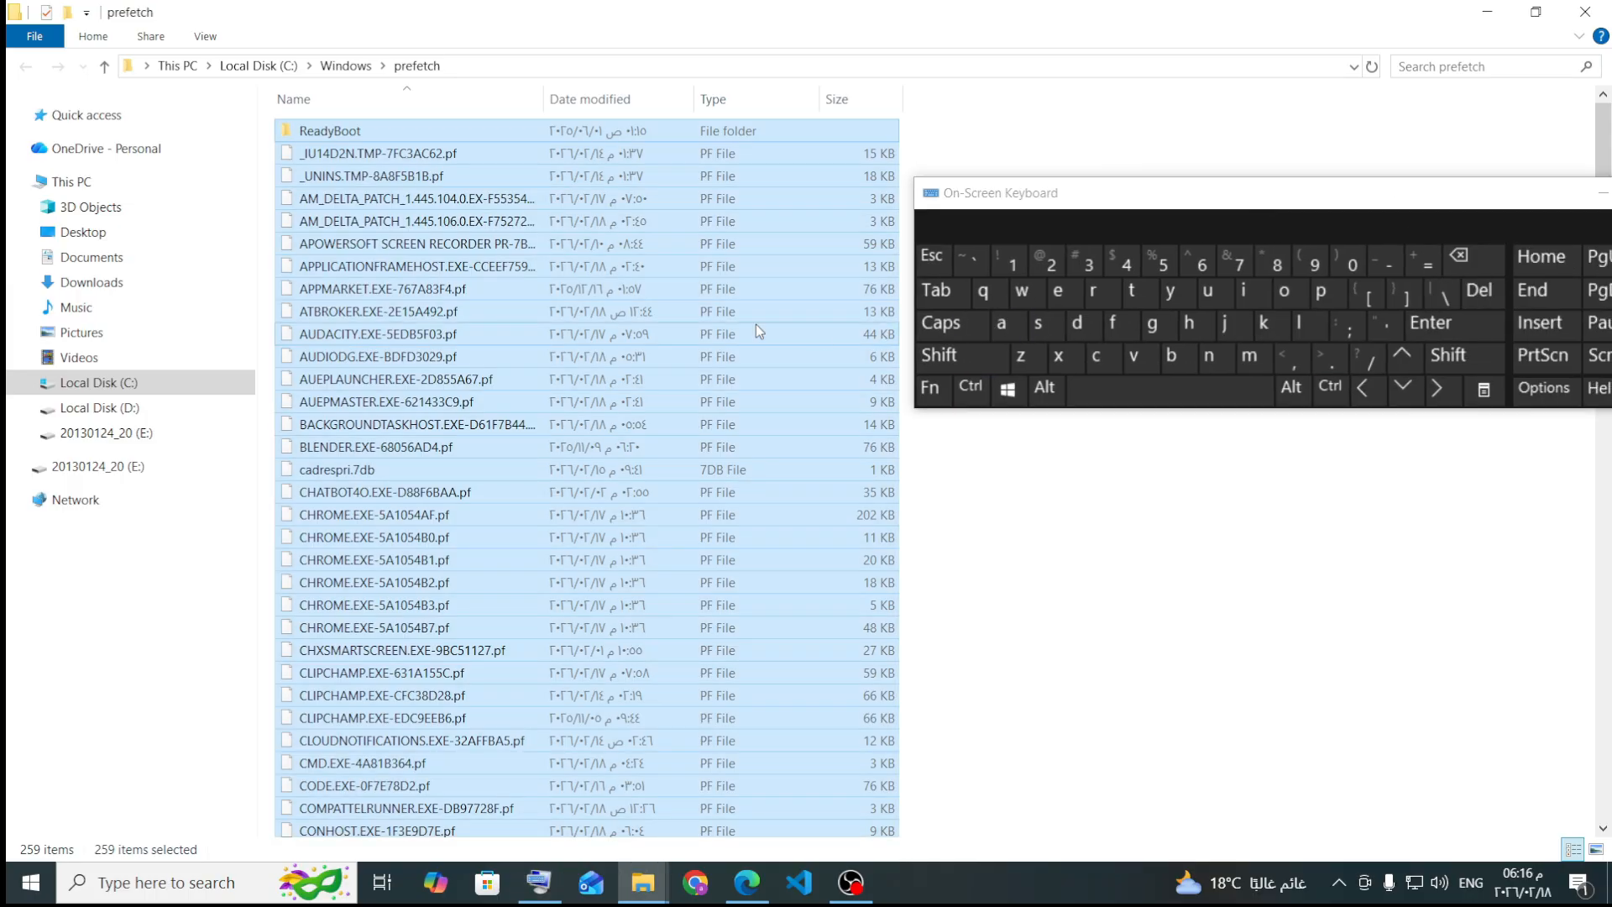
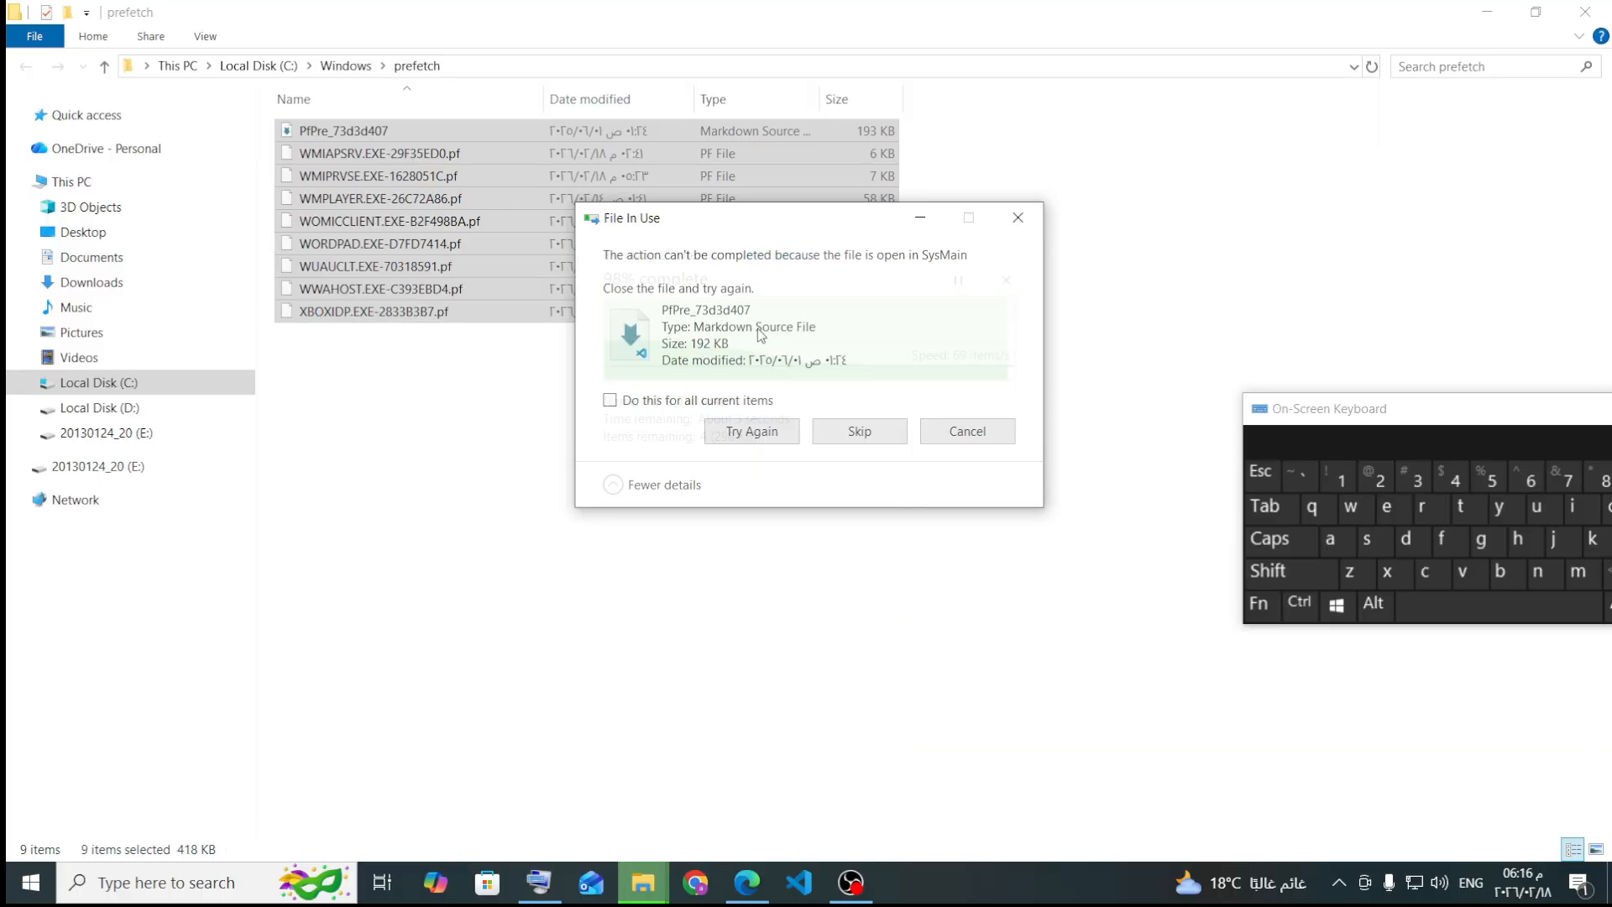
{"action": "left_click", "coordinate": [860, 431]}
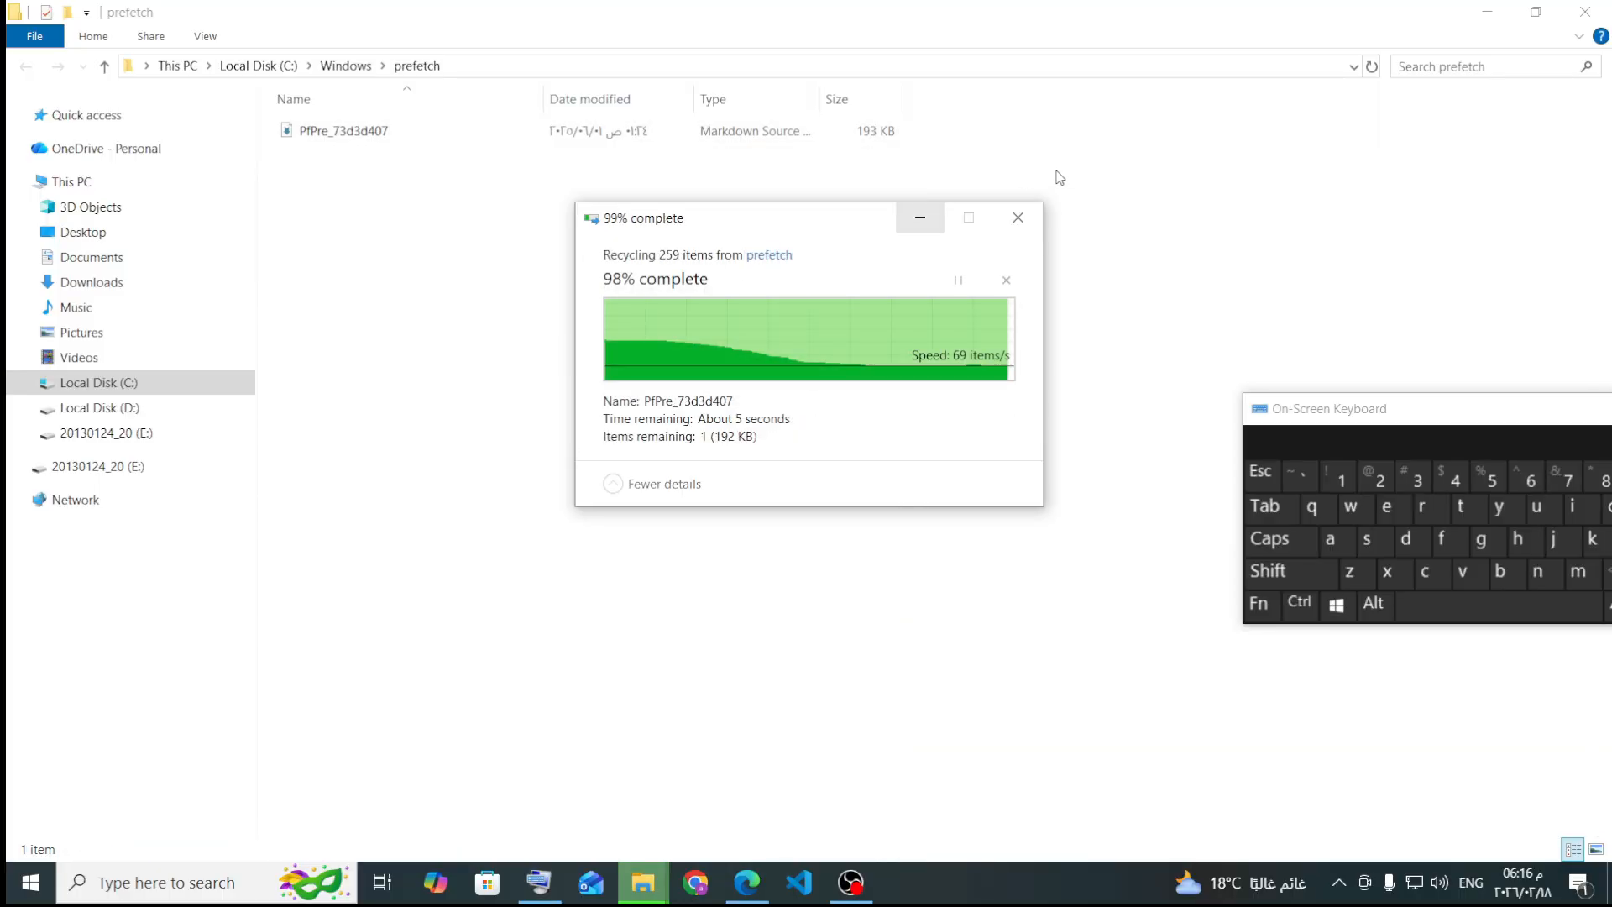
{"action": "left_click", "coordinate": [1487, 11]}
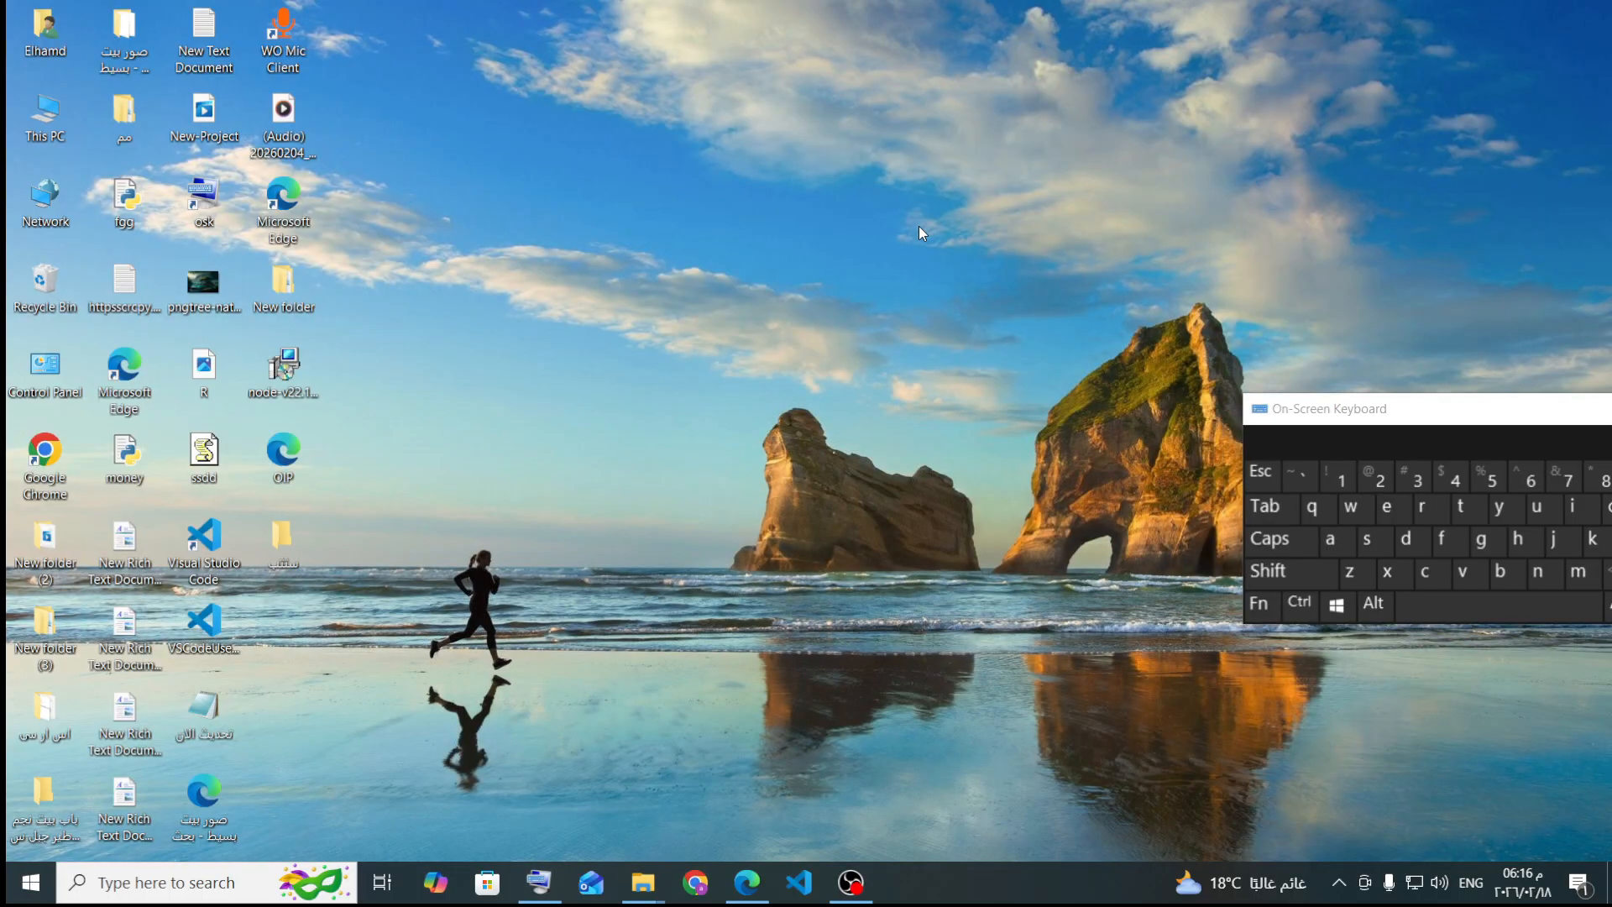